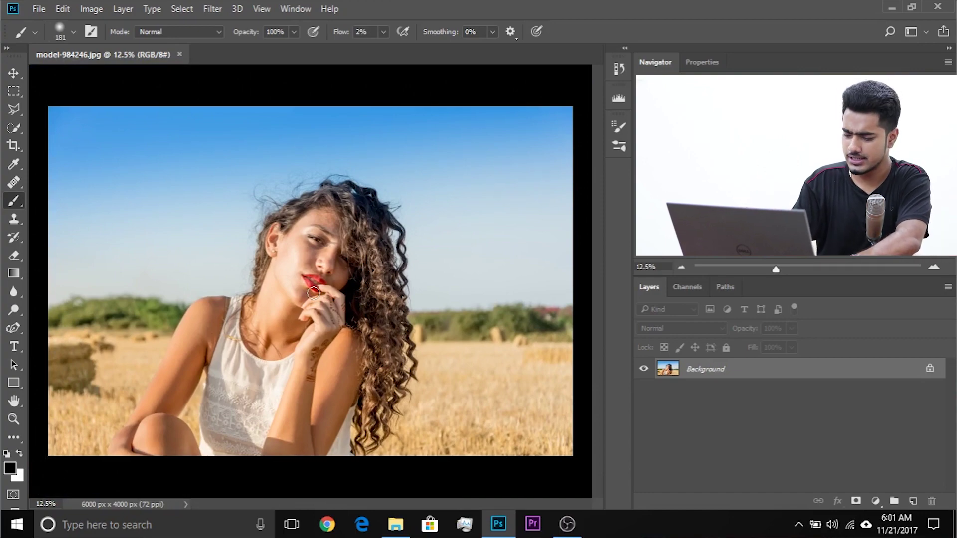
Add a Hue/Saturation adjustment layer with saturation at -100, compare the eye area in greyscale, and hide the layer.
{"action": "key", "text": "ctrl+plus"}
{"action": "key", "text": "ctrl+plus"}
{"action": "key", "text": "ctrl+plus"}
{"action": "key", "text": "ctrl+plus"}
{"action": "key", "text": "ctrl+plus"}
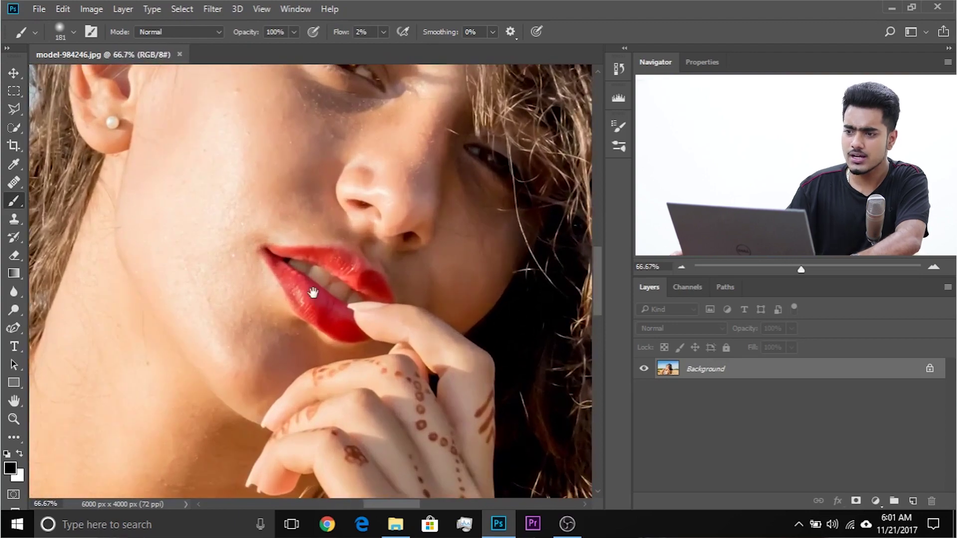
{"action": "left_click_drag", "start_coordinate": [279, 208], "coordinate": [281, 444]}
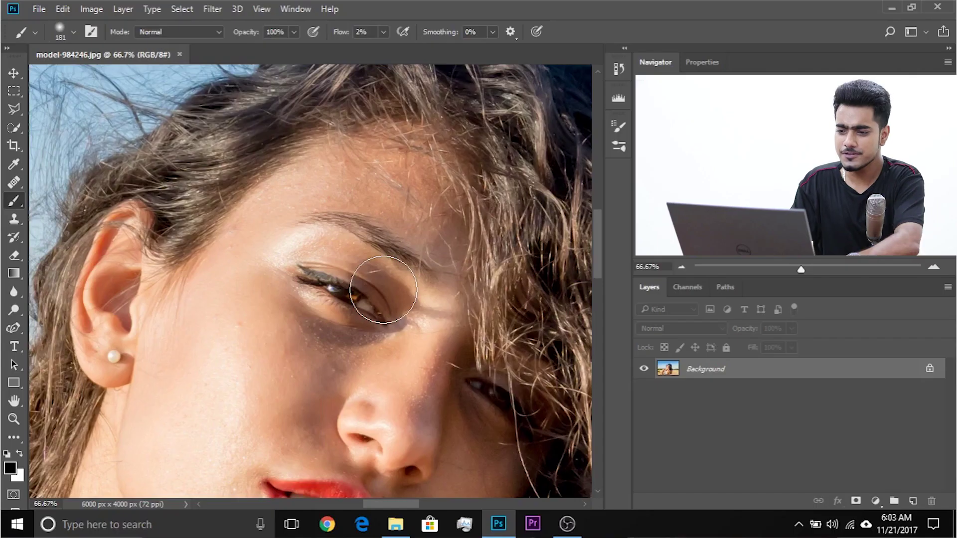
{"action": "key", "text": "ctrl+1"}
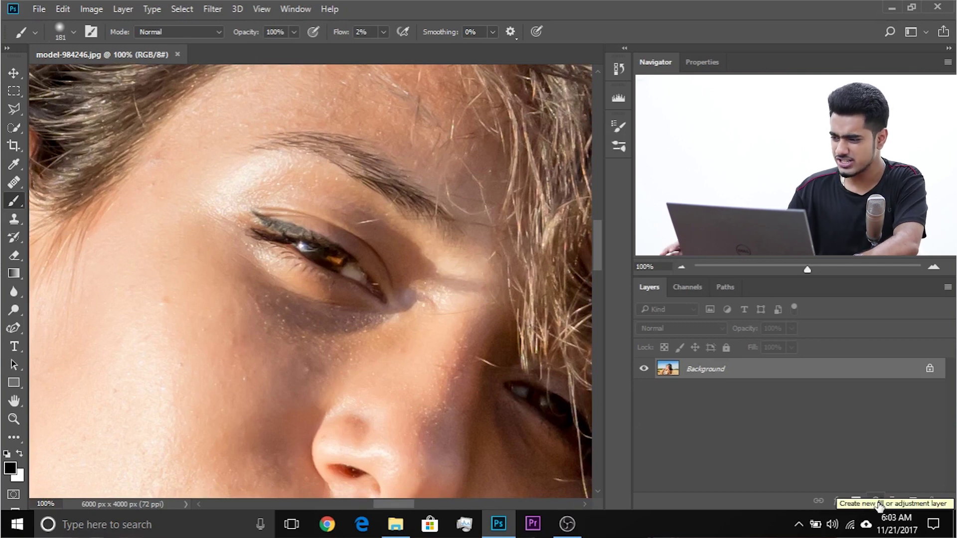
{"action": "left_click", "coordinate": [877, 502]}
{"action": "left_click", "coordinate": [865, 333]}
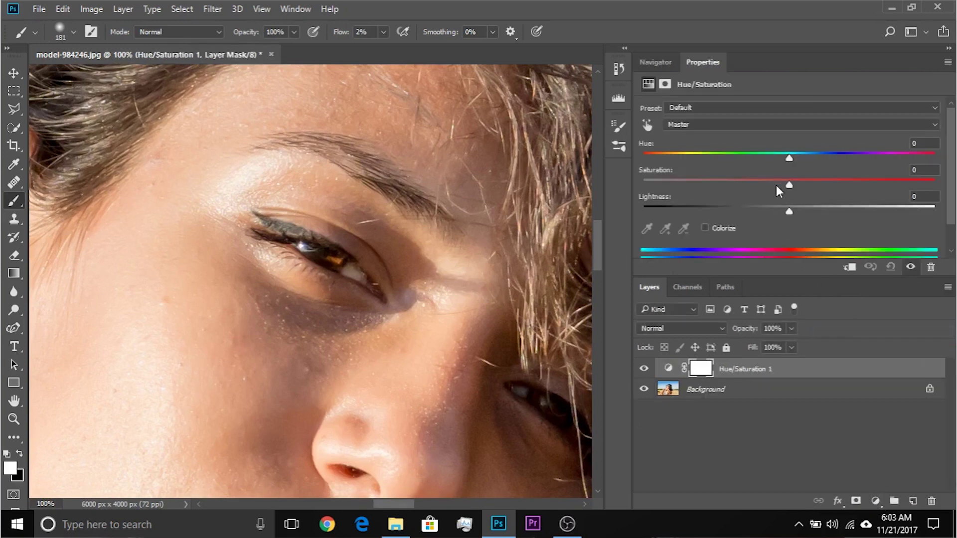
{"action": "left_click_drag", "start_coordinate": [786, 182], "coordinate": [660, 185]}
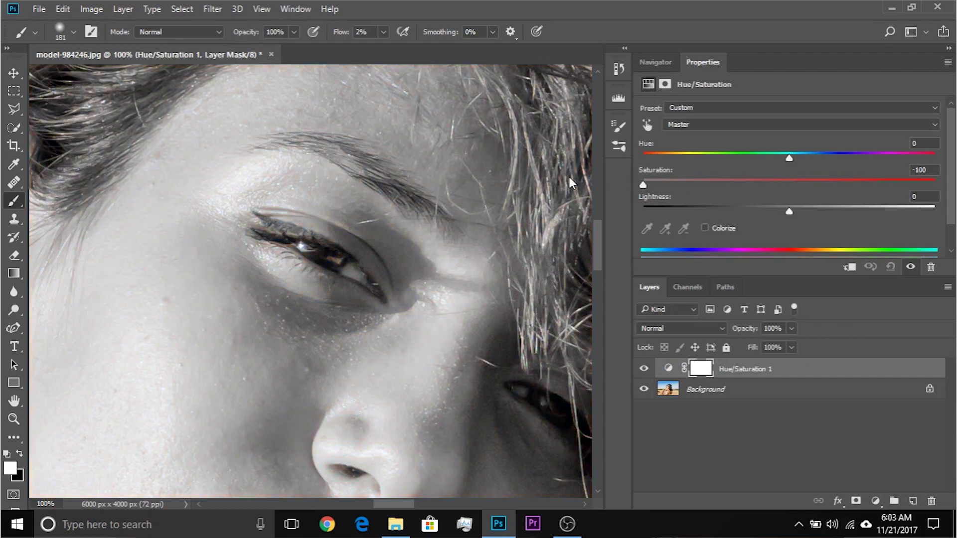
{"action": "left_click", "coordinate": [644, 369]}
Add a Channel Mixer adjustment layer set to Monochrome and delete the Hue/Saturation layer.
{"action": "left_click", "coordinate": [876, 501]}
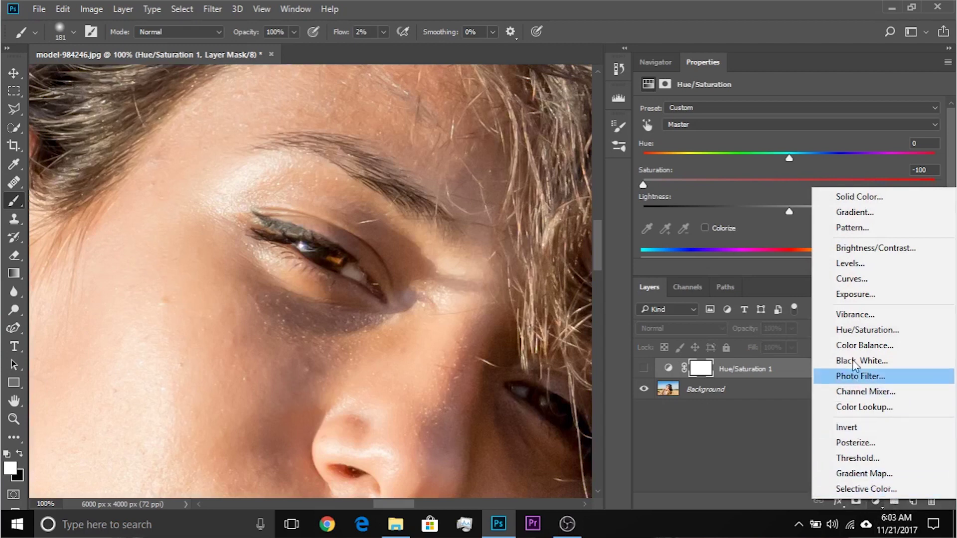
{"action": "left_click", "coordinate": [862, 391]}
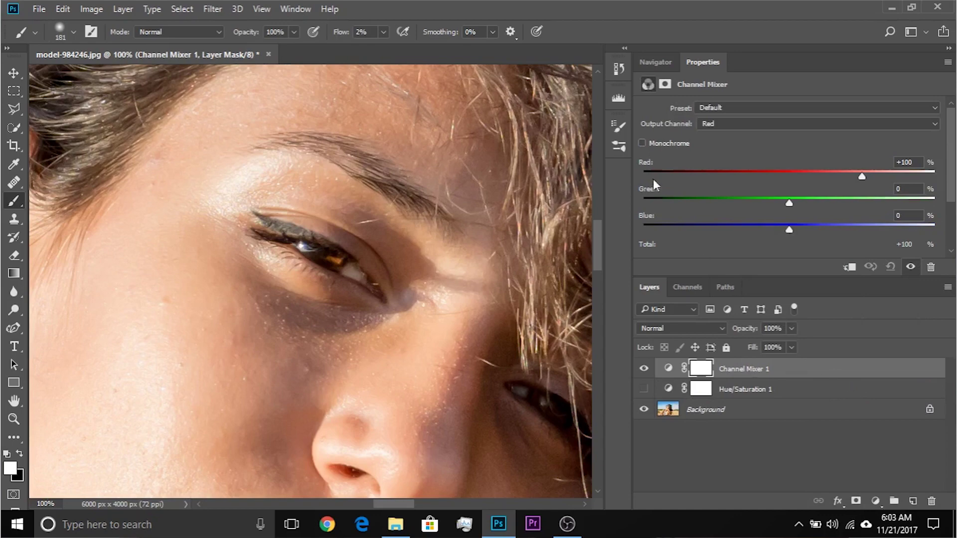
{"action": "left_click", "coordinate": [641, 143]}
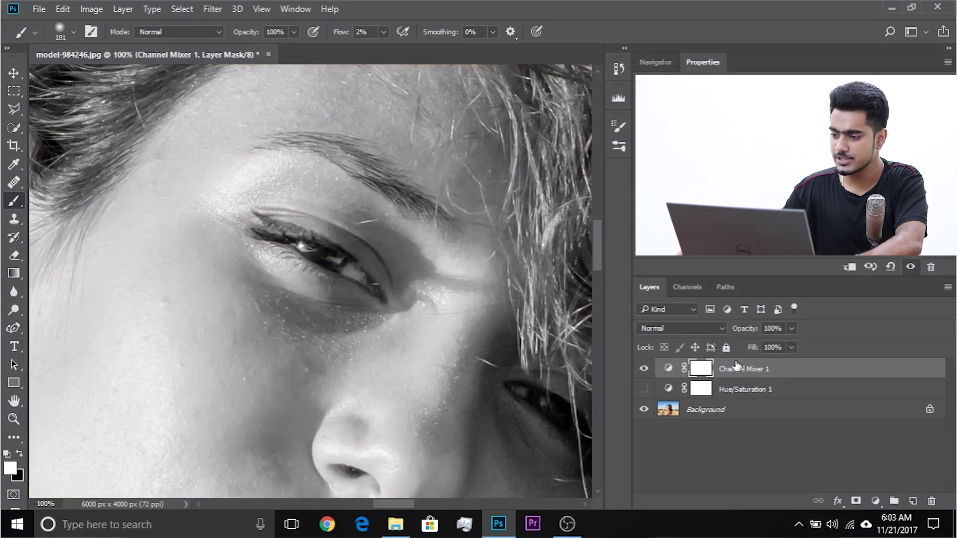
{"action": "left_click_drag", "start_coordinate": [830, 389], "coordinate": [931, 501]}
Rename the Channel Mixer layer as Luminosity Check.
{"action": "double_click", "coordinate": [741, 369]}
{"action": "type", "text": "Luminosity Chec"}
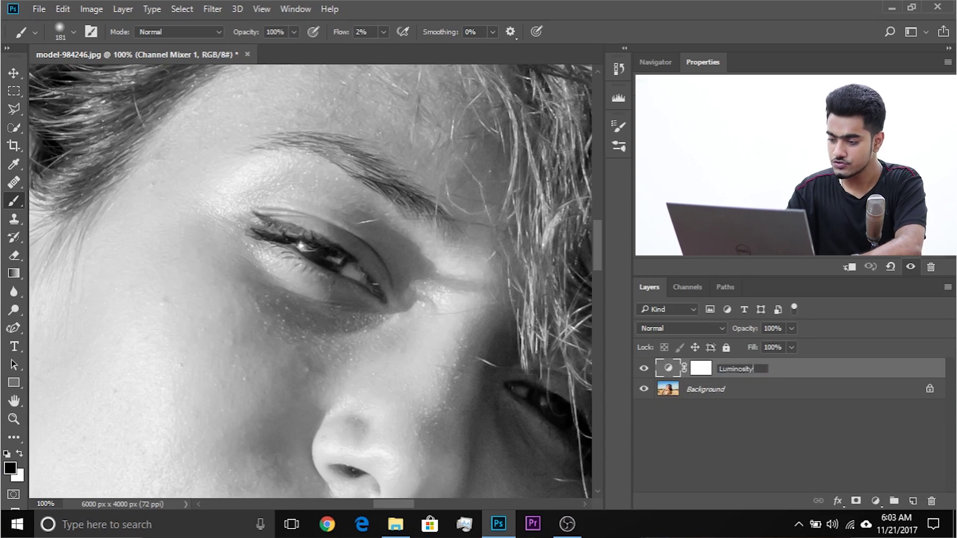
{"action": "type", "text": "k"}
{"action": "key", "text": "Return"}
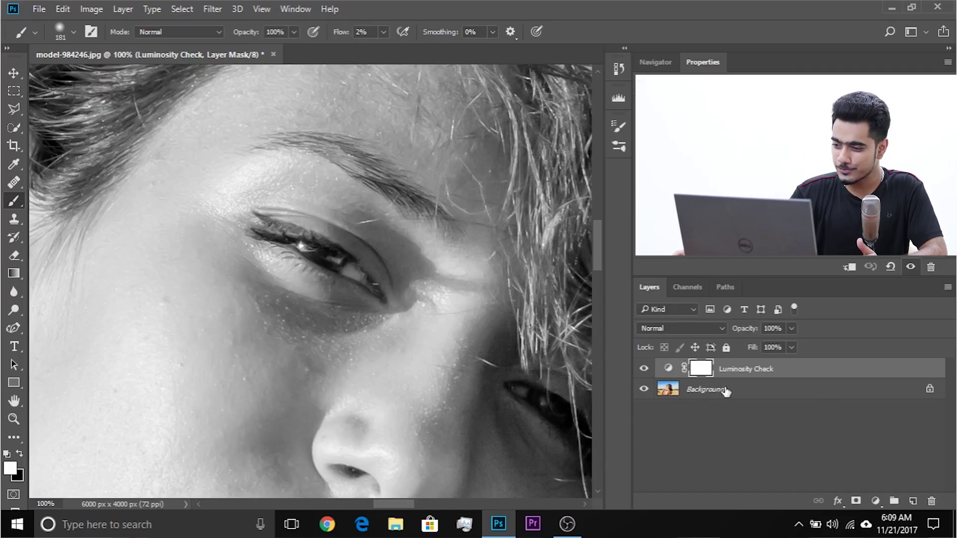
Add a Curves adjustment layer directly above the Background with raised midtones, and invert its mask to black.
{"action": "left_click", "coordinate": [725, 392]}
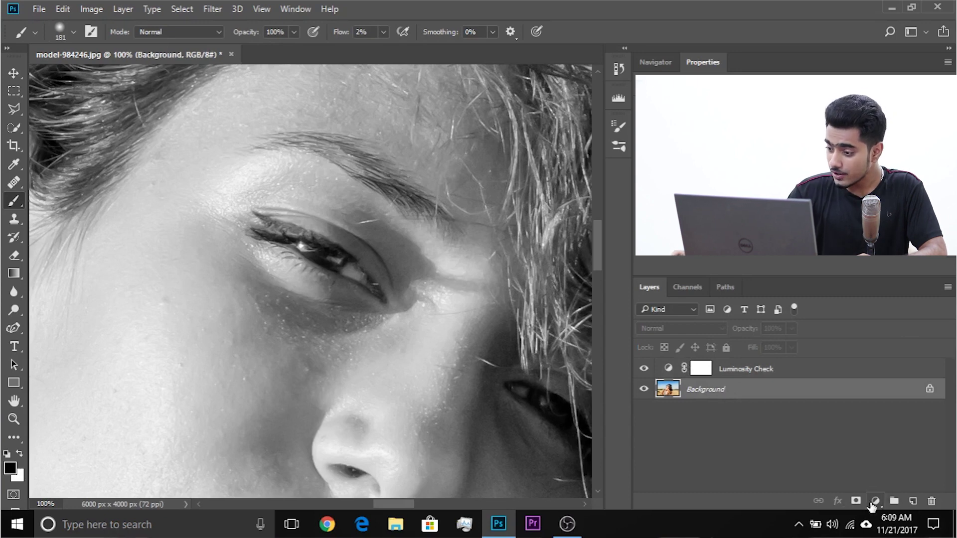
{"action": "left_click", "coordinate": [873, 502]}
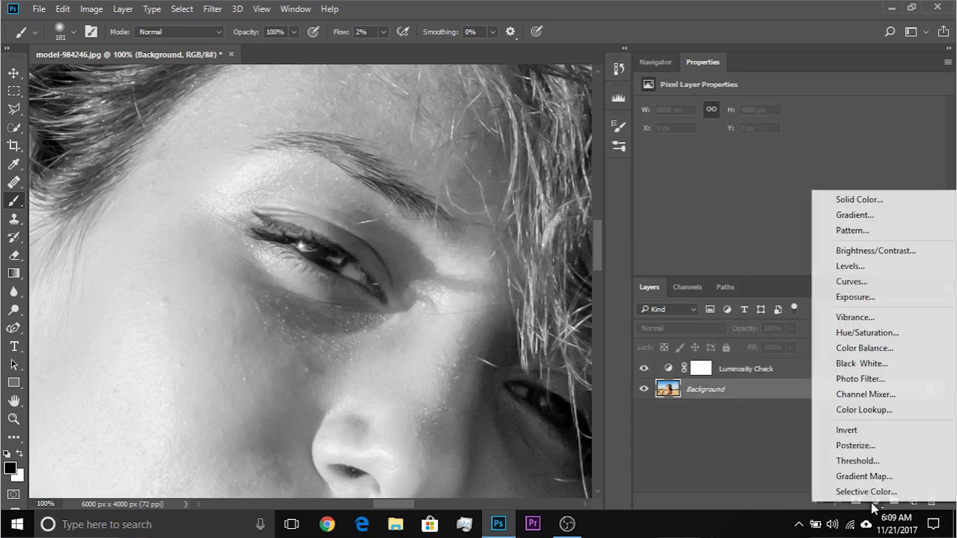
{"action": "left_click", "coordinate": [844, 280]}
{"action": "left_click_drag", "start_coordinate": [802, 228], "coordinate": [789, 211]}
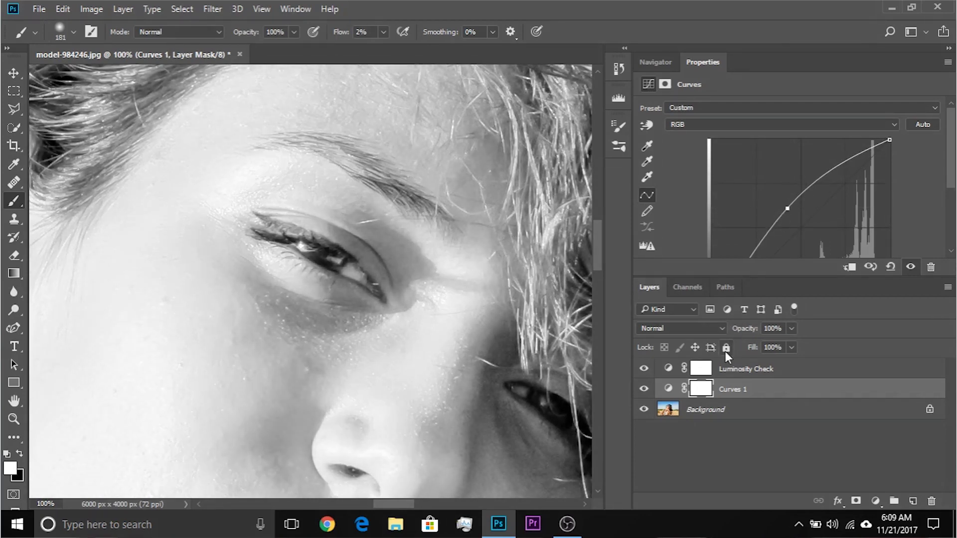
{"action": "left_click", "coordinate": [702, 389]}
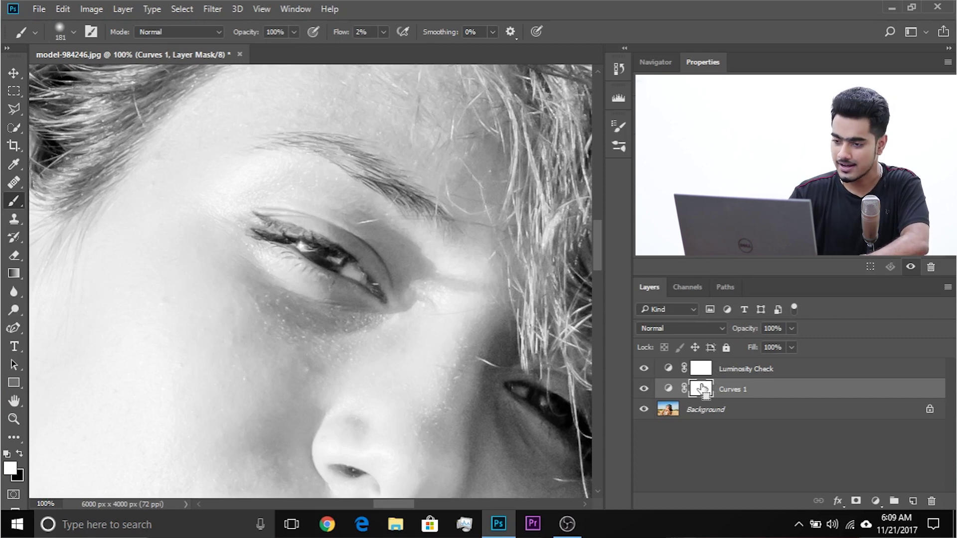
{"action": "key", "text": "ctrl+i"}
Reduce the brush size to 95 and set its flow to 1% for painting white around the eye.
{"action": "key", "text": "ctrl+plus"}
{"action": "key", "text": "ctrl+plus"}
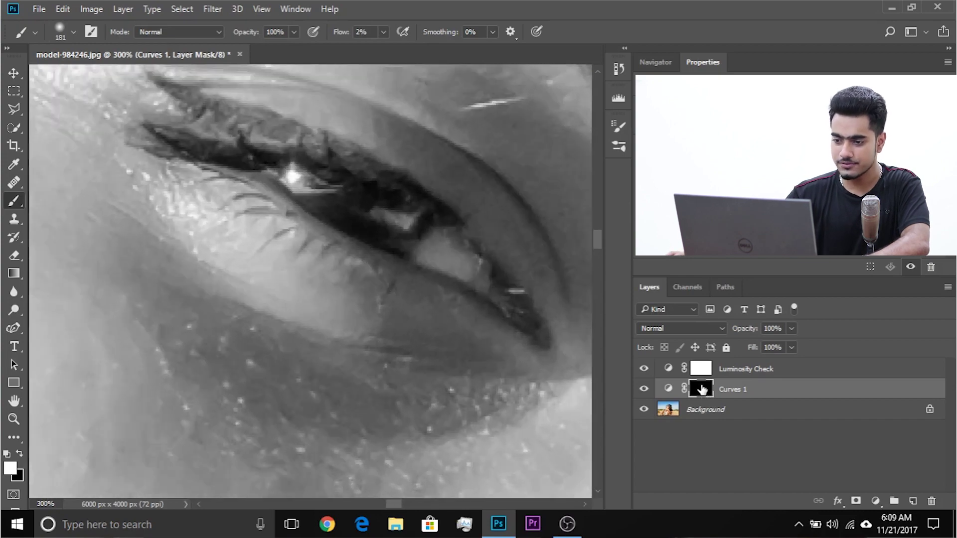
{"action": "key", "text": "ctrl+minus"}
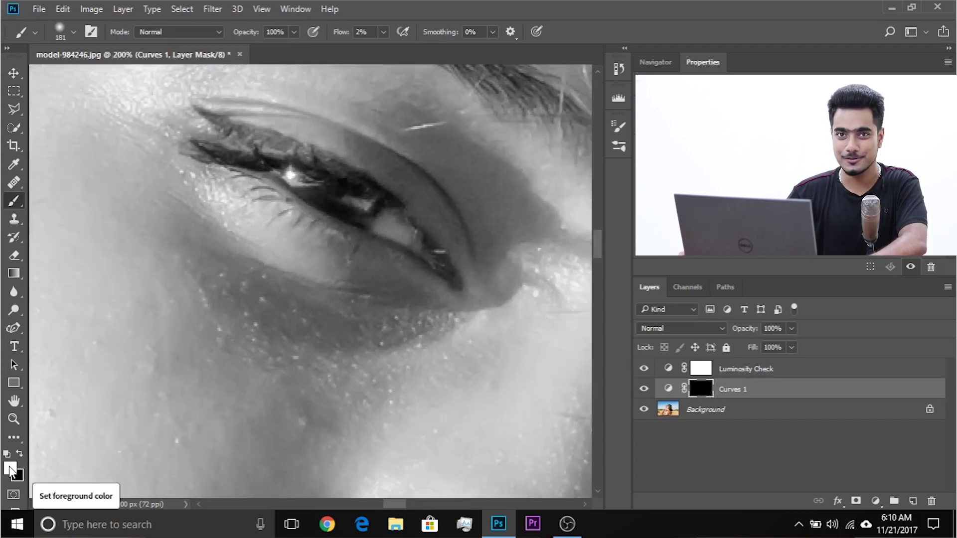
{"action": "left_click_drag", "start_coordinate": [334, 319], "coordinate": [273, 318]}
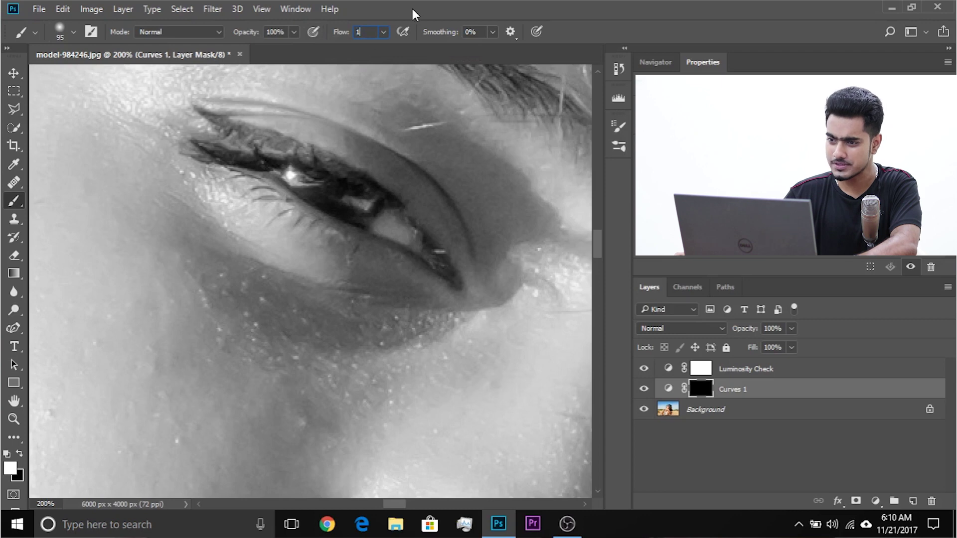
{"action": "key", "text": "Return"}
Reduce the brush size to 15 and paint white on the Curves mask over the dark area beneath the eye.
{"action": "left_click_drag", "start_coordinate": [261, 241], "coordinate": [247, 235]}
{"action": "mouse_move", "coordinate": [333, 323]}
{"action": "left_mouse_down", "text": "alt"}
{"action": "mouse_move", "coordinate": [301, 326]}
{"action": "mouse_move", "coordinate": [291, 316]}
{"action": "mouse_move", "coordinate": [295, 297]}
{"action": "mouse_move", "coordinate": [310, 320]}
{"action": "mouse_move", "coordinate": [269, 309]}
{"action": "mouse_move", "coordinate": [316, 324]}
{"action": "mouse_move", "coordinate": [314, 314]}
{"action": "left_mouse_up", "text": "alt"}
{"action": "key", "text": "ctrl+plus"}
{"action": "left_click_drag", "start_coordinate": [402, 299], "coordinate": [307, 287]}
{"action": "key", "text": "ctrl+plus"}
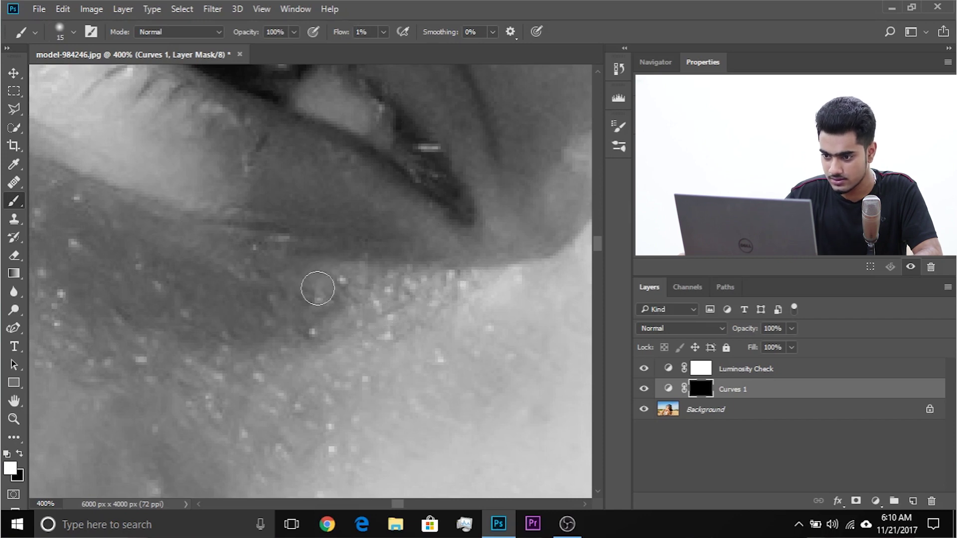
{"action": "mouse_move", "coordinate": [325, 328]}
{"action": "left_mouse_down"}
{"action": "mouse_move", "coordinate": [297, 344]}
{"action": "mouse_move", "coordinate": [292, 264]}
{"action": "mouse_move", "coordinate": [264, 299]}
{"action": "left_mouse_up"}
{"action": "left_click_drag", "start_coordinate": [293, 343], "coordinate": [395, 381]}
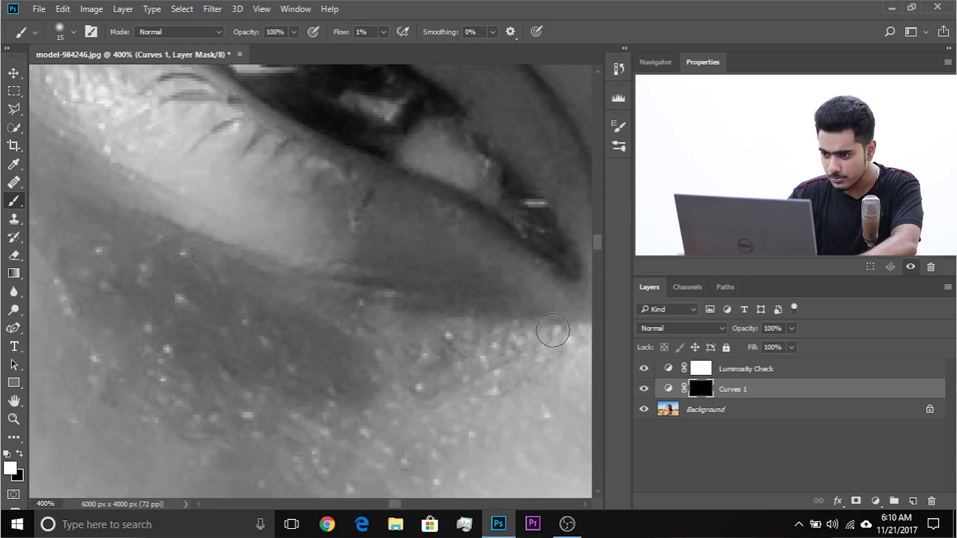
{"action": "mouse_move", "coordinate": [126, 264]}
{"action": "left_mouse_down"}
{"action": "mouse_move", "coordinate": [308, 293]}
{"action": "mouse_move", "coordinate": [314, 321]}
{"action": "mouse_move", "coordinate": [327, 299]}
{"action": "left_mouse_up"}
{"action": "left_click_drag", "start_coordinate": [466, 384], "coordinate": [380, 286]}
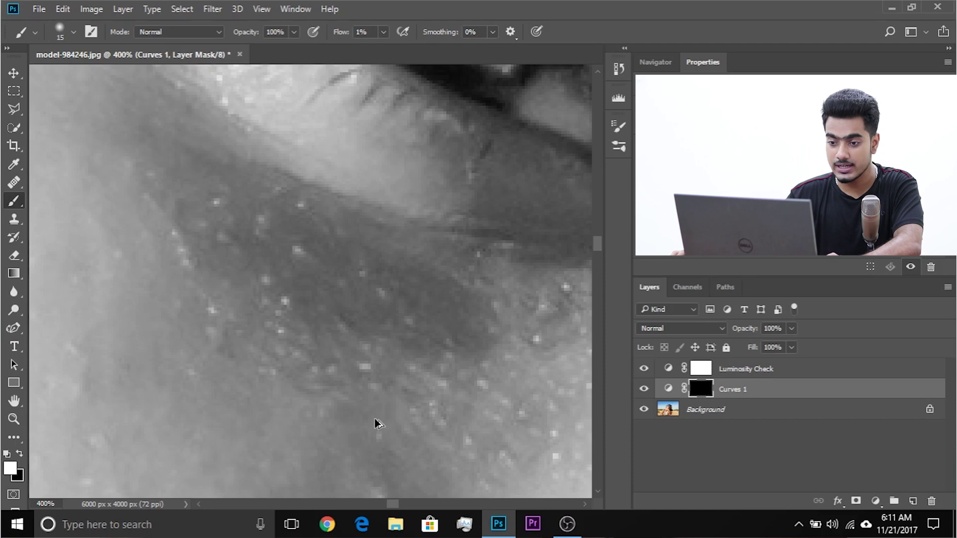
{"action": "left_click_drag", "start_coordinate": [371, 405], "coordinate": [293, 381]}
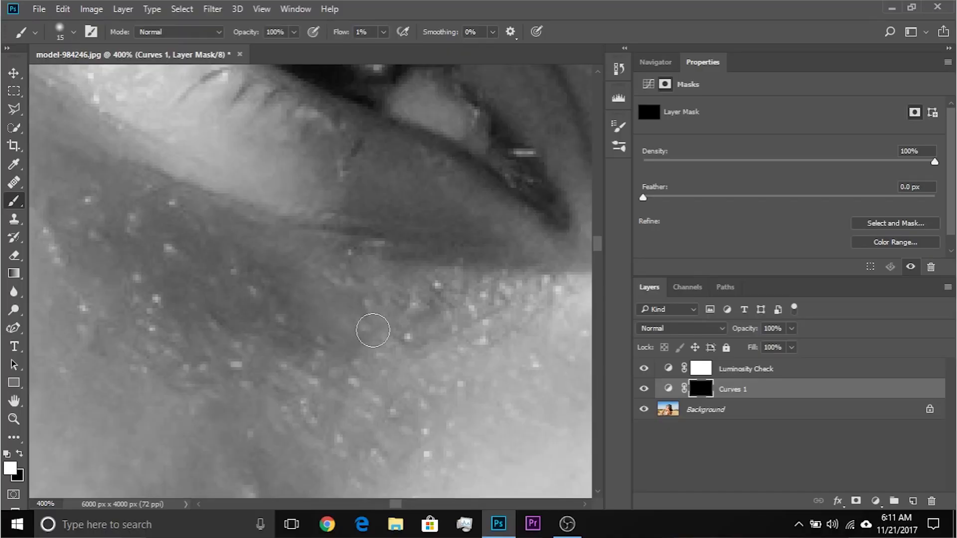
Enlarge the brush to 18 and lighten the remaining dark patches under the eye out towards its outer corner.
{"action": "key", "text": "bracketright"}
{"action": "left_click_drag", "start_coordinate": [373, 331], "coordinate": [356, 343]}
{"action": "left_click_drag", "start_coordinate": [324, 332], "coordinate": [271, 303]}
{"action": "mouse_move", "coordinate": [224, 231]}
{"action": "left_mouse_down"}
{"action": "mouse_move", "coordinate": [210, 287]}
{"action": "mouse_move", "coordinate": [256, 335]}
{"action": "left_mouse_up"}
{"action": "mouse_move", "coordinate": [239, 295]}
{"action": "left_mouse_down"}
{"action": "mouse_move", "coordinate": [292, 332]}
{"action": "mouse_move", "coordinate": [294, 301]}
{"action": "mouse_move", "coordinate": [333, 322]}
{"action": "left_mouse_up"}
{"action": "mouse_move", "coordinate": [256, 235]}
{"action": "left_mouse_down"}
{"action": "mouse_move", "coordinate": [228, 286]}
{"action": "mouse_move", "coordinate": [284, 380]}
{"action": "mouse_move", "coordinate": [232, 397]}
{"action": "left_mouse_up"}
{"action": "mouse_move", "coordinate": [194, 215]}
{"action": "left_mouse_down"}
{"action": "mouse_move", "coordinate": [244, 246]}
{"action": "mouse_move", "coordinate": [229, 353]}
{"action": "mouse_move", "coordinate": [171, 335]}
{"action": "left_mouse_up"}
{"action": "mouse_move", "coordinate": [174, 286]}
{"action": "left_mouse_down"}
{"action": "mouse_move", "coordinate": [190, 305]}
{"action": "mouse_move", "coordinate": [193, 260]}
{"action": "mouse_move", "coordinate": [151, 235]}
{"action": "left_mouse_up"}
{"action": "mouse_move", "coordinate": [132, 225]}
{"action": "left_mouse_down"}
{"action": "mouse_move", "coordinate": [173, 277]}
{"action": "mouse_move", "coordinate": [234, 259]}
{"action": "mouse_move", "coordinate": [133, 196]}
{"action": "mouse_move", "coordinate": [107, 160]}
{"action": "mouse_move", "coordinate": [92, 240]}
{"action": "left_mouse_up"}
{"action": "left_click_drag", "start_coordinate": [124, 311], "coordinate": [151, 270]}
{"action": "left_click_drag", "start_coordinate": [167, 299], "coordinate": [185, 275]}
{"action": "left_click_drag", "start_coordinate": [190, 219], "coordinate": [155, 155]}
Compare the under-eye area before and after by toggling the Curves layer's visibility.
{"action": "key", "text": "ctrl+minus"}
{"action": "key", "text": "ctrl+minus"}
{"action": "key", "text": "ctrl+minus"}
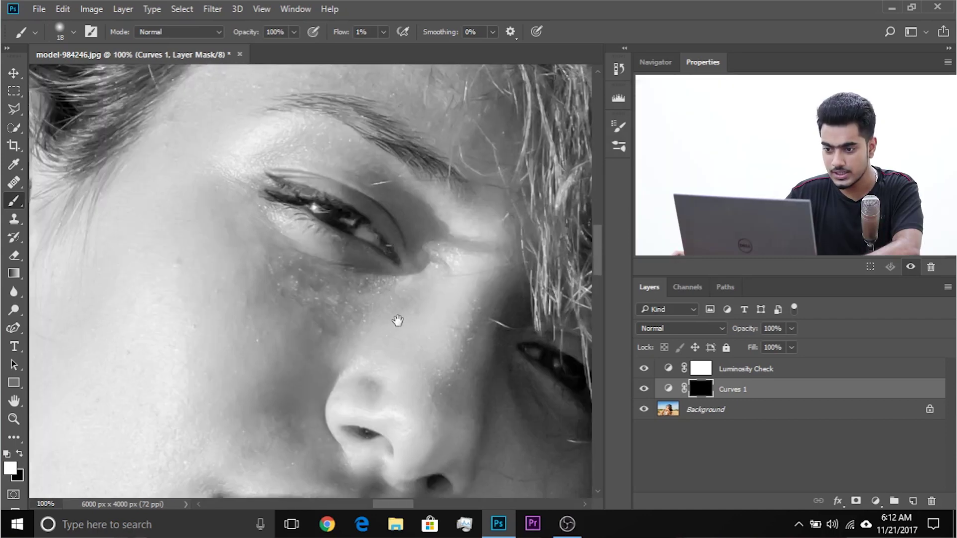
{"action": "left_click_drag", "start_coordinate": [402, 320], "coordinate": [376, 323]}
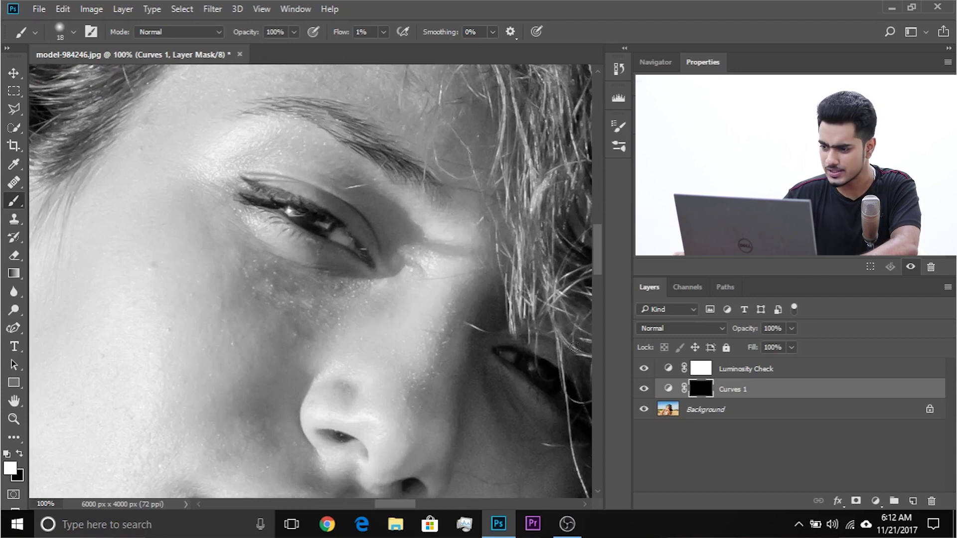
{"action": "left_click", "coordinate": [643, 389]}
{"action": "left_click", "coordinate": [644, 390]}
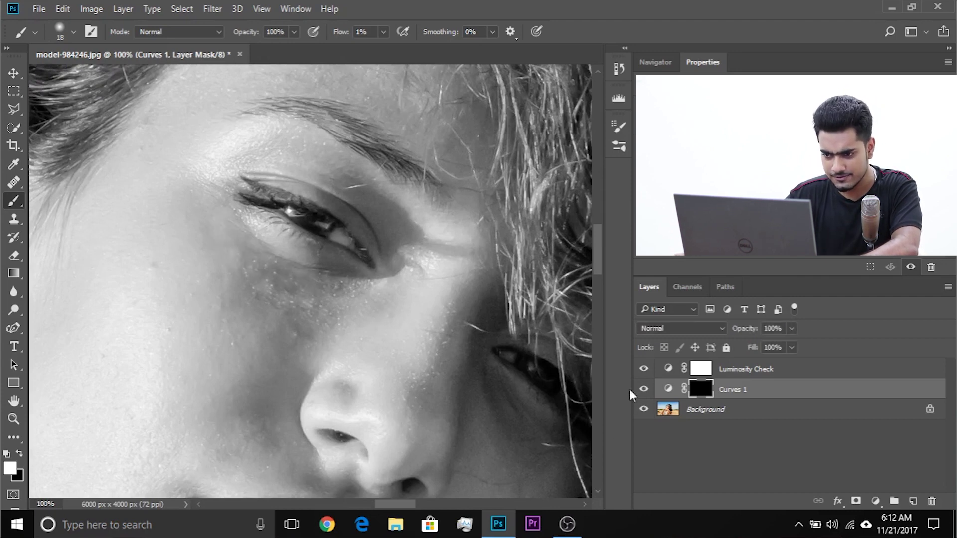
Display the Curves layer mask alone and even out its darker gaps with white, reducing the brush size to 14.
{"action": "key", "text": "ctrl+plus"}
{"action": "key", "text": "ctrl+plus"}
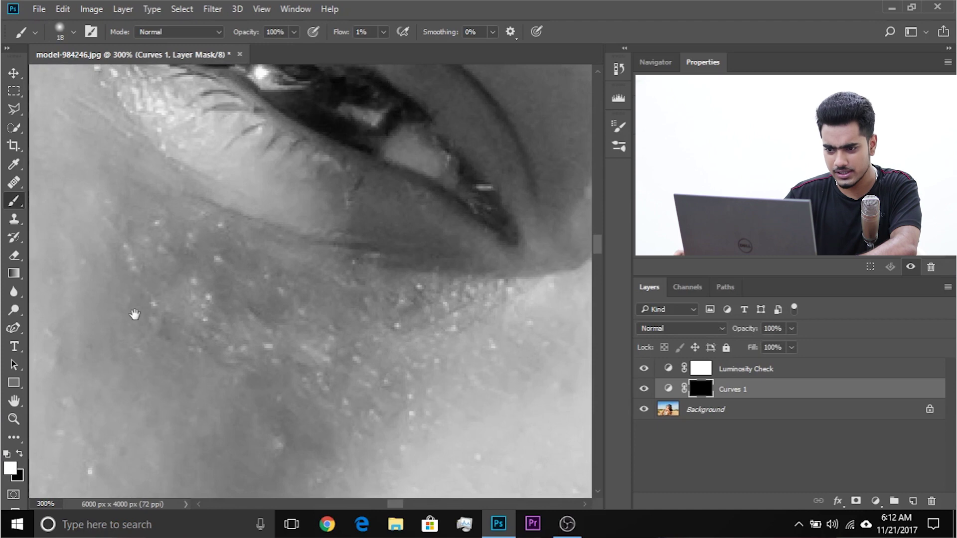
{"action": "left_click_drag", "start_coordinate": [135, 314], "coordinate": [181, 326]}
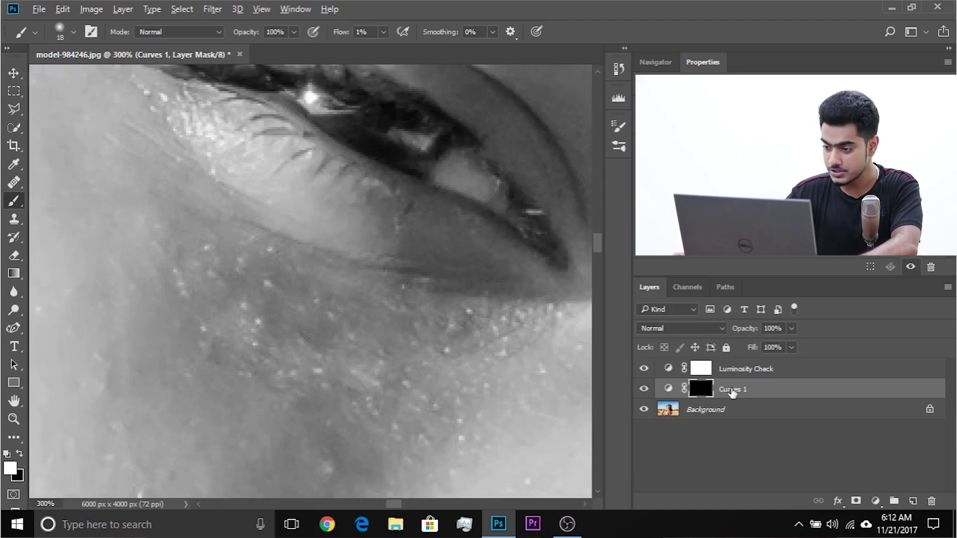
{"action": "left_click", "coordinate": [702, 390], "text": "alt"}
{"action": "left_click_drag", "start_coordinate": [393, 333], "coordinate": [387, 327]}
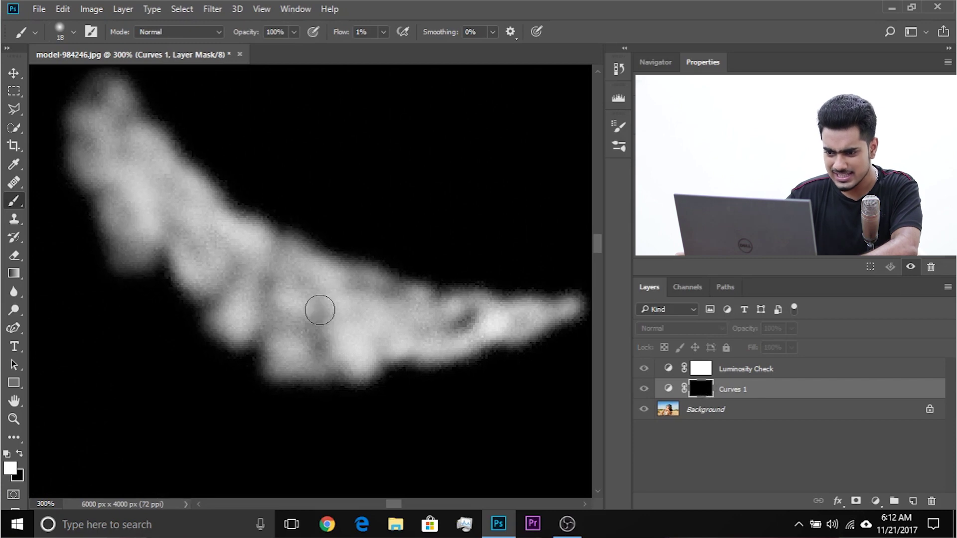
{"action": "mouse_move", "coordinate": [263, 287]}
{"action": "left_mouse_down"}
{"action": "mouse_move", "coordinate": [266, 306]}
{"action": "mouse_move", "coordinate": [315, 322]}
{"action": "mouse_move", "coordinate": [324, 354]}
{"action": "mouse_move", "coordinate": [322, 318]}
{"action": "mouse_move", "coordinate": [284, 328]}
{"action": "mouse_move", "coordinate": [297, 277]}
{"action": "mouse_move", "coordinate": [276, 254]}
{"action": "mouse_move", "coordinate": [243, 271]}
{"action": "mouse_move", "coordinate": [210, 246]}
{"action": "left_mouse_up"}
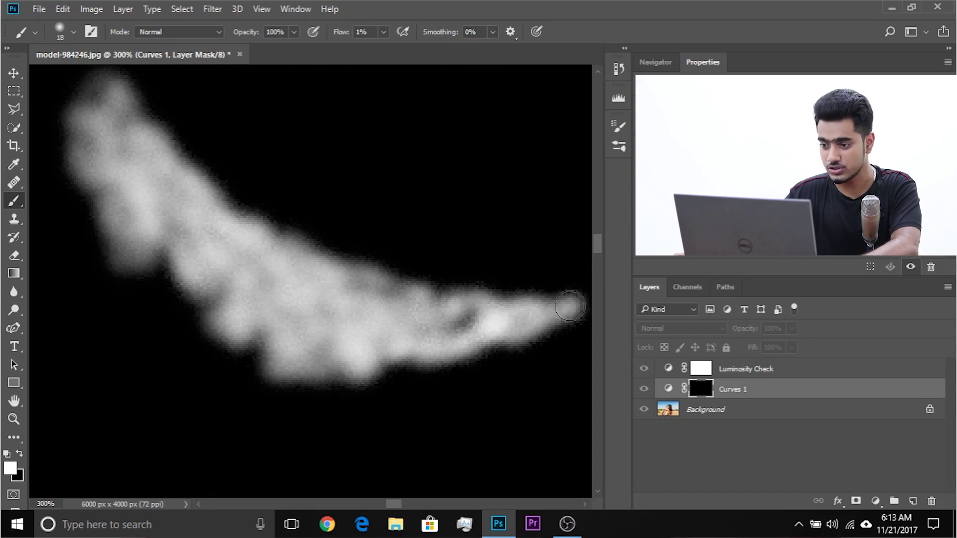
{"action": "right_click", "coordinate": [457, 325], "text": "alt"}
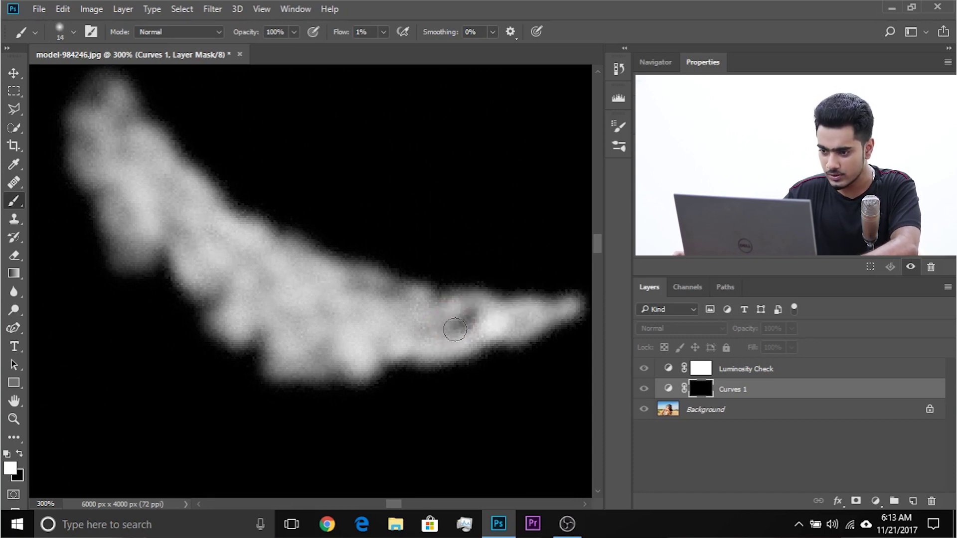
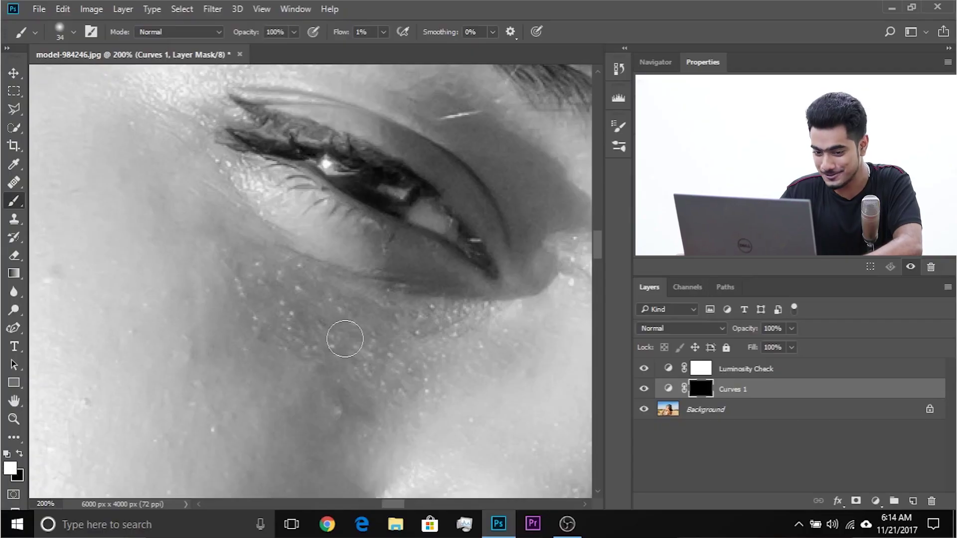
{"action": "right_click", "coordinate": [325, 299], "text": "alt"}
{"action": "right_click", "coordinate": [307, 289], "text": "alt"}
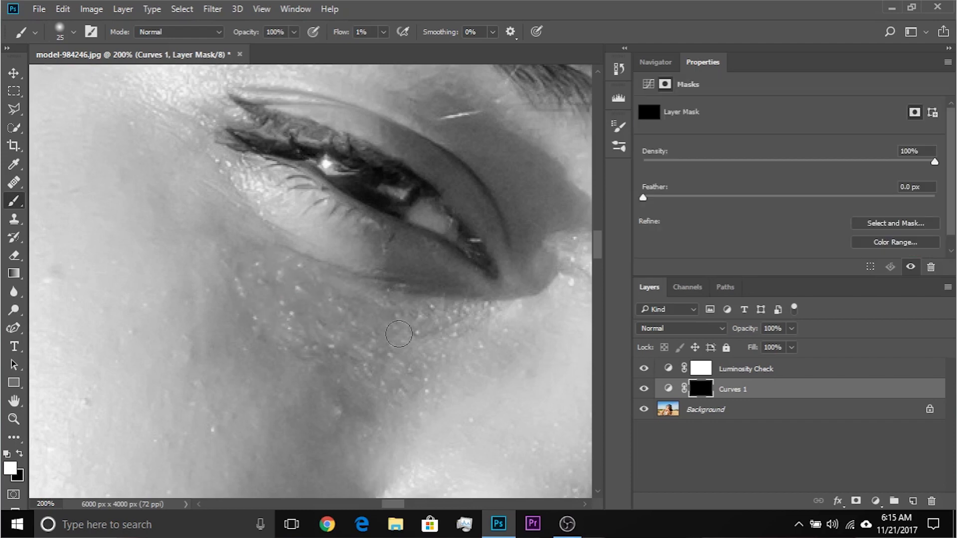
Reduce the brush size and paint white on the Curves mask over the remaining dark patches beneath the eye.
{"action": "key", "text": "ctrl+plus"}
{"action": "key", "text": "bracketleft"}
{"action": "key", "text": "bracketleft"}
{"action": "key", "text": "bracketleft"}
{"action": "mouse_move", "coordinate": [497, 366]}
{"action": "left_mouse_down"}
{"action": "mouse_move", "coordinate": [271, 323]}
{"action": "mouse_move", "coordinate": [323, 342]}
{"action": "left_mouse_up"}
{"action": "left_click_drag", "start_coordinate": [266, 289], "coordinate": [353, 314]}
Switch the brush to black and tone down the over-lightened skin below the eye on the Curves mask.
{"action": "key", "text": "bracketright"}
{"action": "key", "text": "bracketright"}
{"action": "key", "text": "bracketright"}
{"action": "key", "text": "bracketright"}
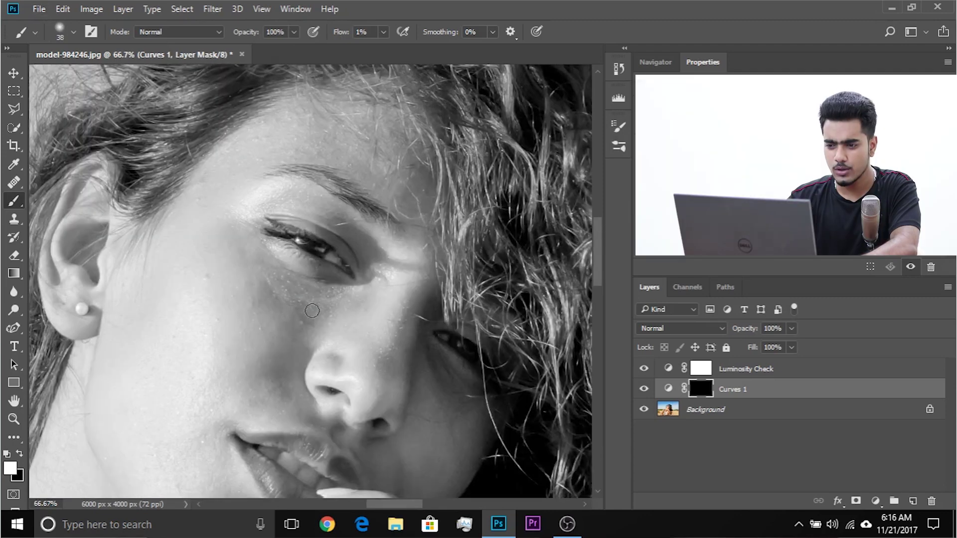
{"action": "scroll", "coordinate": [312, 311], "scroll_direction": "up", "scroll_amount": 2}
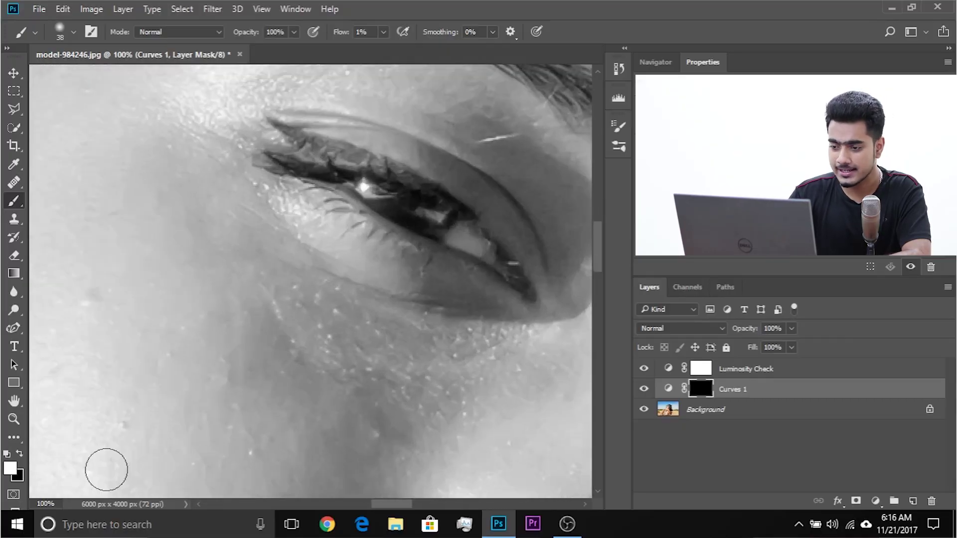
{"action": "key", "text": "x"}
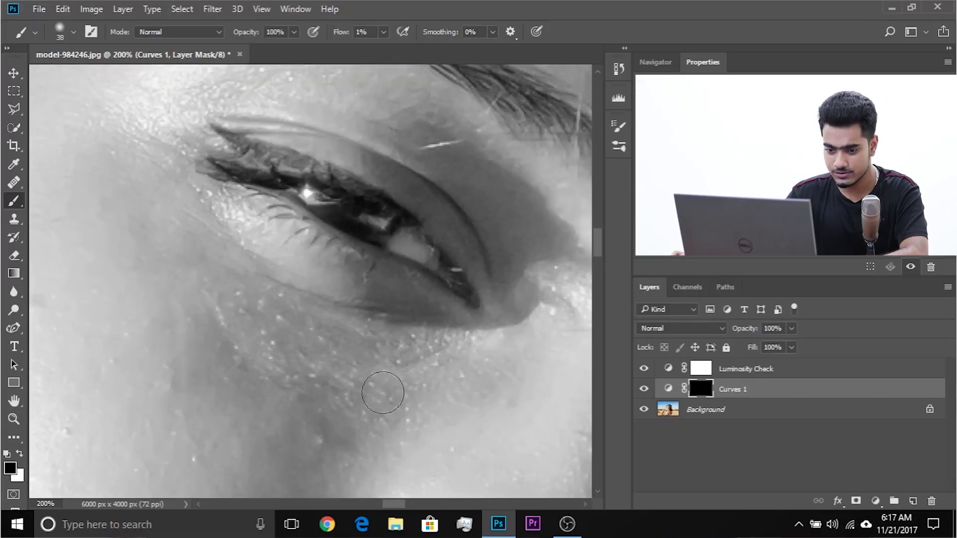
{"action": "mouse_move", "coordinate": [381, 402]}
{"action": "left_mouse_down"}
{"action": "mouse_move", "coordinate": [373, 403]}
{"action": "mouse_move", "coordinate": [410, 399]}
{"action": "left_mouse_up"}
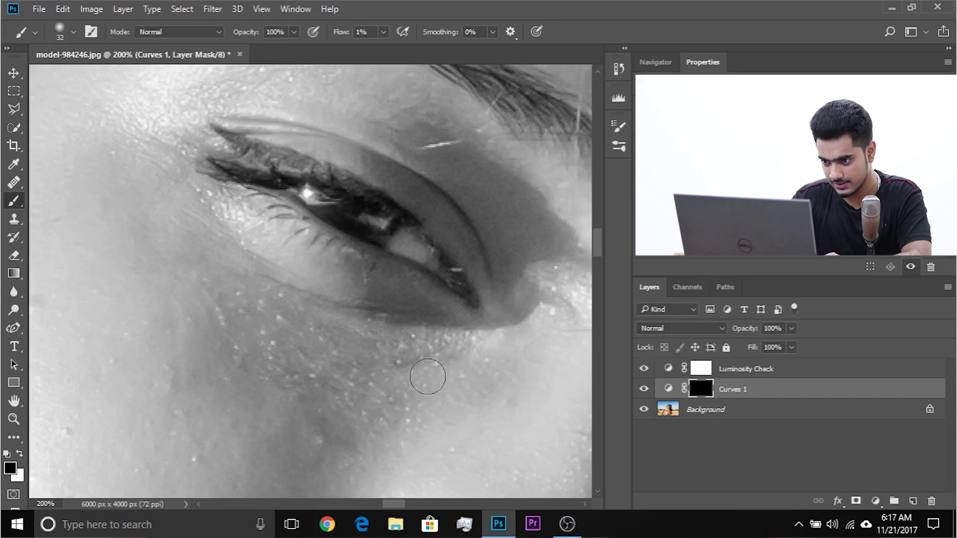
Compare the under-eye area before and after by toggling the Curves layer's visibility.
{"action": "key", "text": "ctrl+minus"}
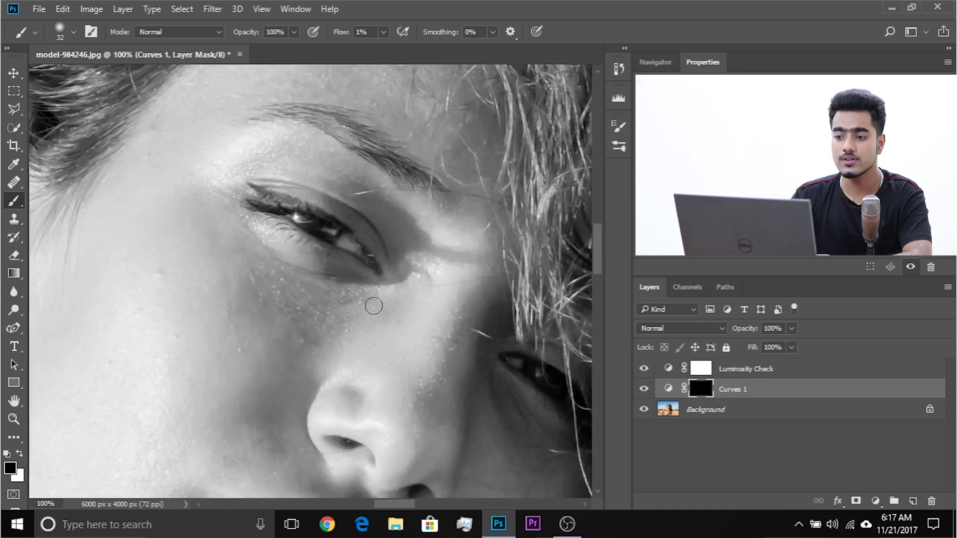
{"action": "left_click", "coordinate": [642, 392]}
{"action": "left_click", "coordinate": [642, 393]}
{"action": "left_click", "coordinate": [642, 394]}
{"action": "left_click", "coordinate": [641, 394]}
Paint black at brush size 56 on the Curves mask below the eye's outer corner, and compare the correction on and off.
{"action": "left_click_drag", "start_coordinate": [235, 256], "coordinate": [246, 254]}
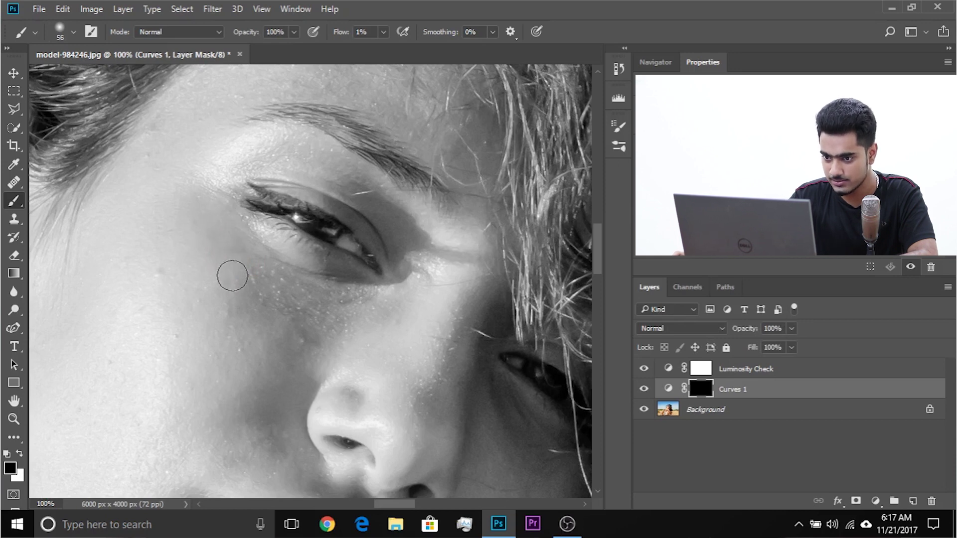
{"action": "left_click", "coordinate": [647, 393]}
{"action": "left_click", "coordinate": [645, 394]}
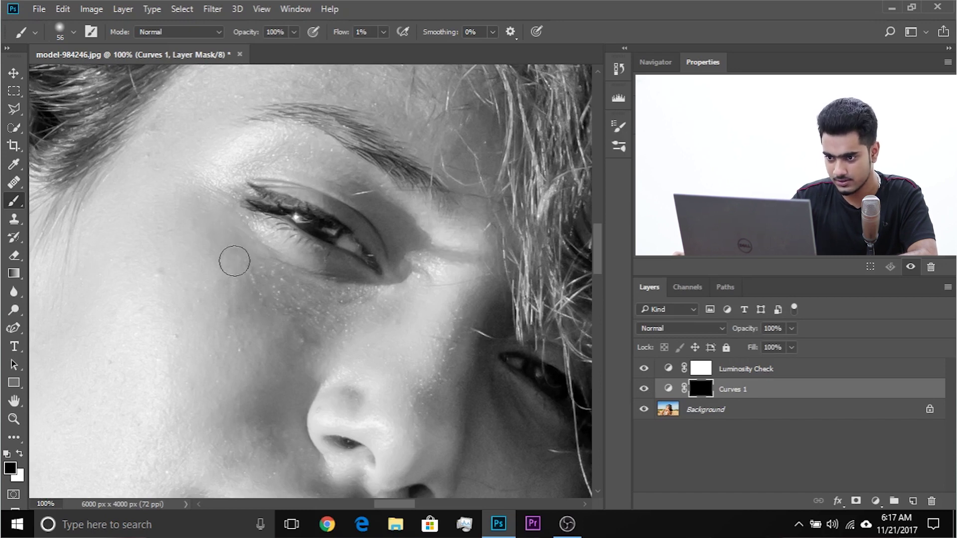
{"action": "left_click", "coordinate": [643, 391]}
{"action": "left_click", "coordinate": [642, 391]}
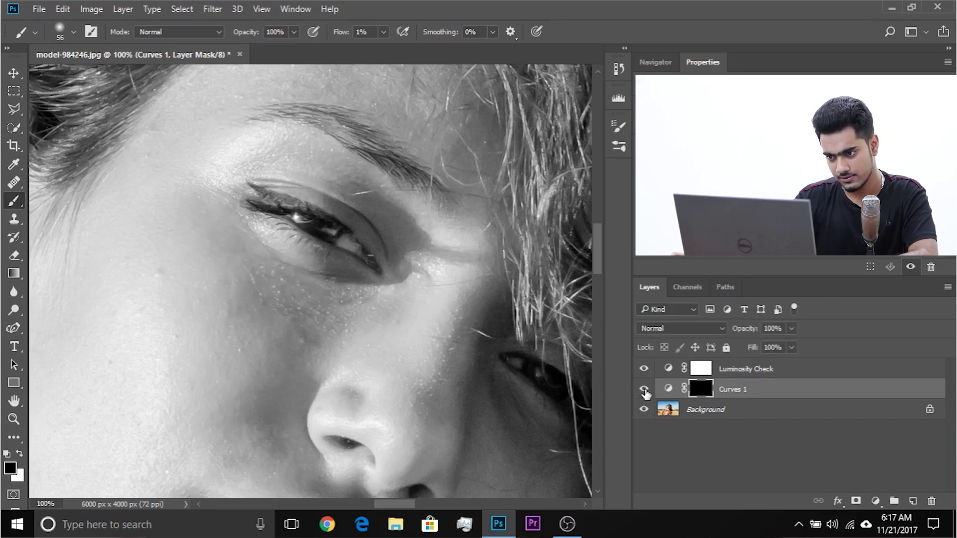
Paint black at brush size 42 on the Curves mask below the inner corner, and compare the whole face with the layer off.
{"action": "left_click_drag", "start_coordinate": [368, 317], "coordinate": [362, 309]}
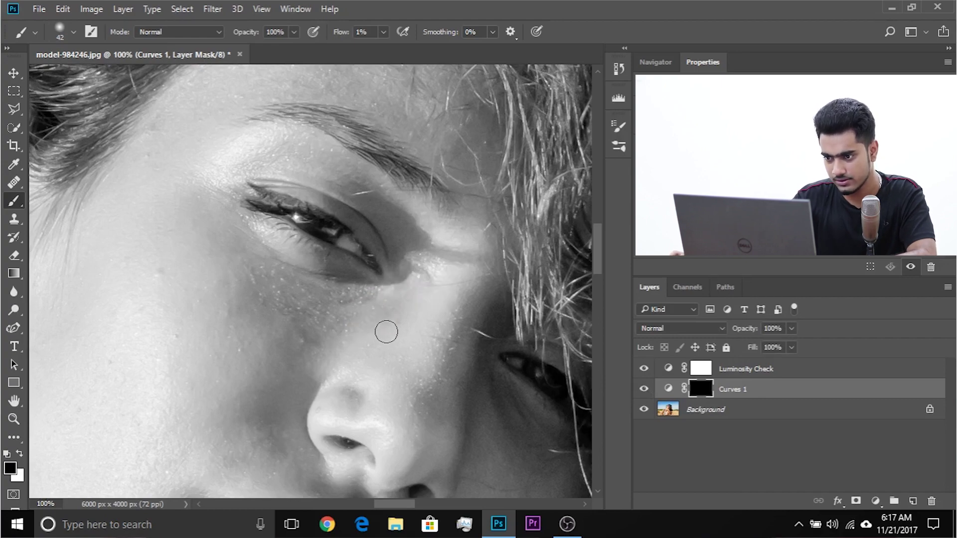
{"action": "key", "text": "ctrl+minus"}
{"action": "key", "text": "ctrl+minus"}
{"action": "key", "text": "ctrl+minus"}
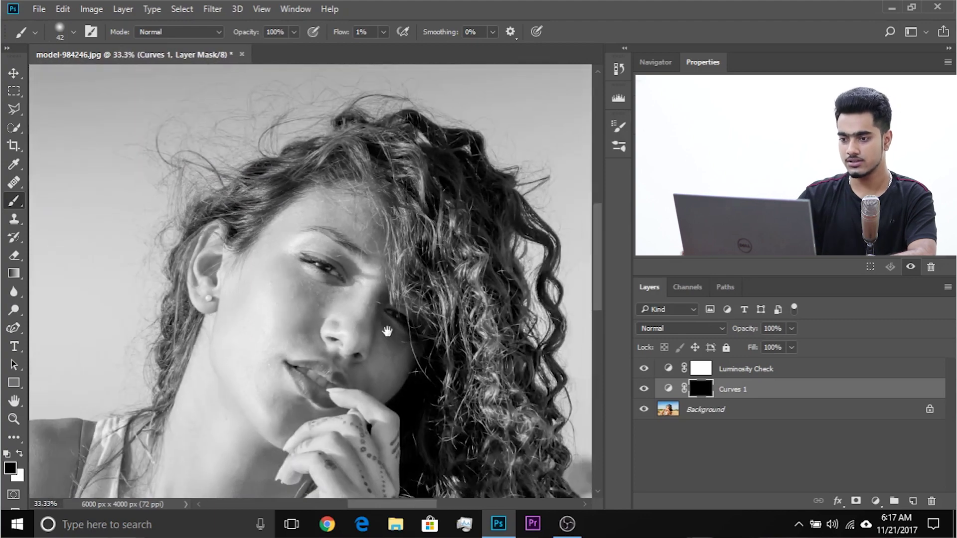
{"action": "left_click", "coordinate": [644, 391]}
{"action": "left_click", "coordinate": [643, 391]}
Hide the Luminosity Check layer and compare the under-eye area in colour with the Curves layer off and on.
{"action": "key", "text": "ctrl+plus"}
{"action": "key", "text": "ctrl+plus"}
{"action": "key", "text": "ctrl+plus"}
{"action": "key", "text": "ctrl+plus"}
{"action": "mouse_move", "coordinate": [536, 384]}
{"action": "left_mouse_down"}
{"action": "mouse_move", "coordinate": [412, 379]}
{"action": "mouse_move", "coordinate": [425, 390]}
{"action": "left_mouse_up"}
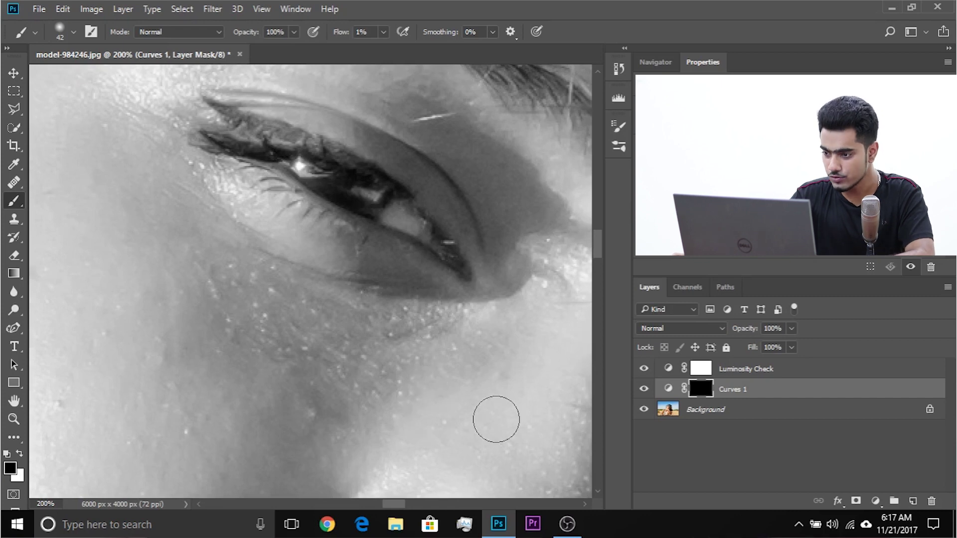
{"action": "left_click", "coordinate": [643, 370]}
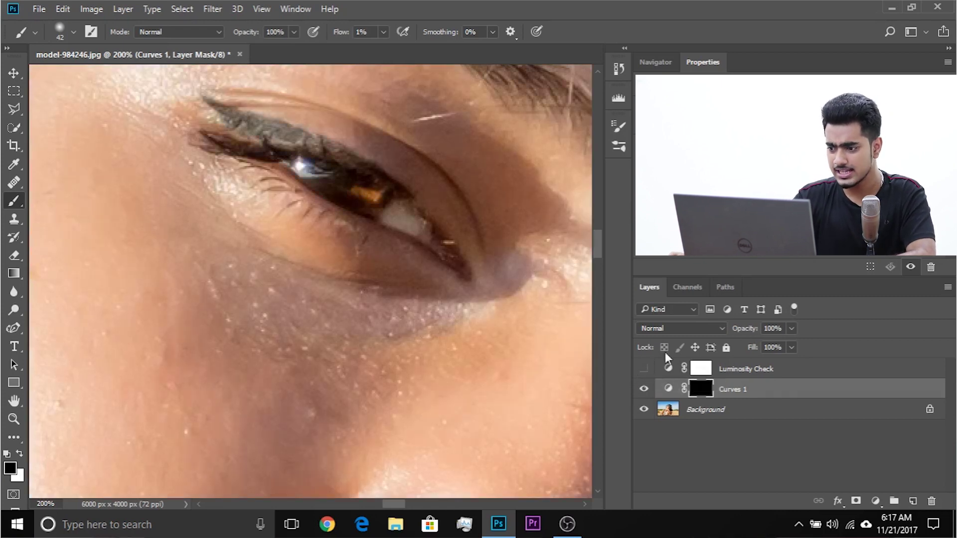
{"action": "left_click", "coordinate": [644, 388]}
{"action": "left_click", "coordinate": [643, 388]}
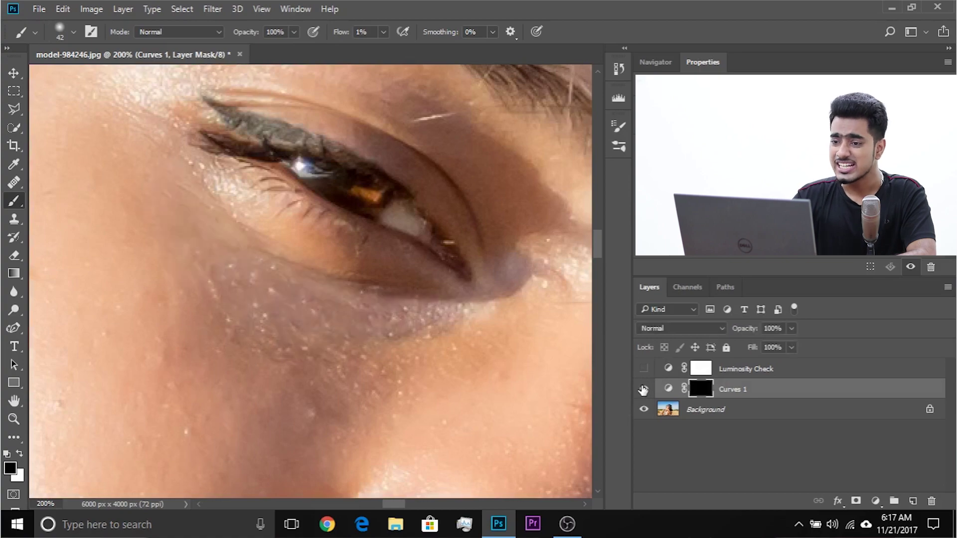
Add a Hue/Saturation adjustment layer directly above the Curves layer.
{"action": "key", "text": "ctrl+minus"}
{"action": "key", "text": "ctrl+minus"}
{"action": "left_click_drag", "start_coordinate": [335, 368], "coordinate": [328, 347]}
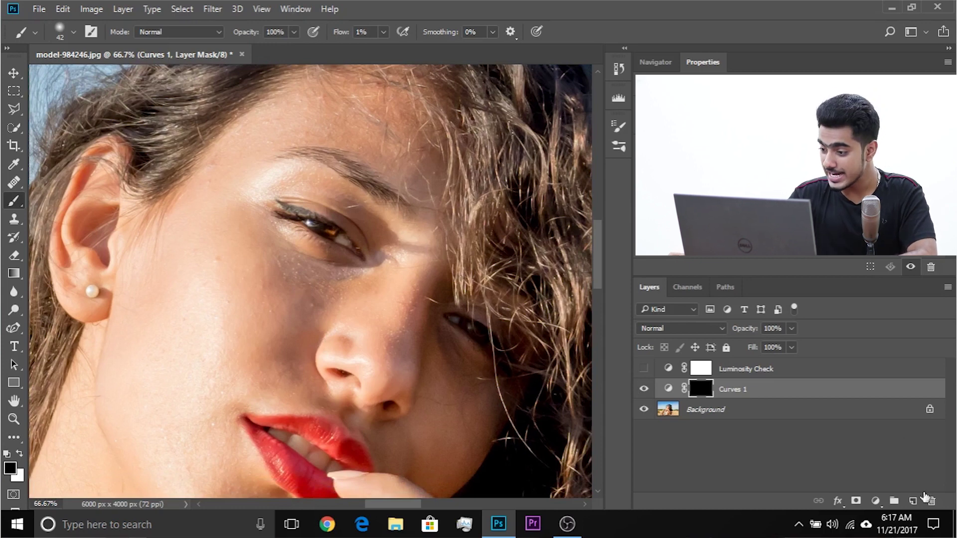
{"action": "left_click", "coordinate": [875, 501]}
{"action": "left_click", "coordinate": [857, 331]}
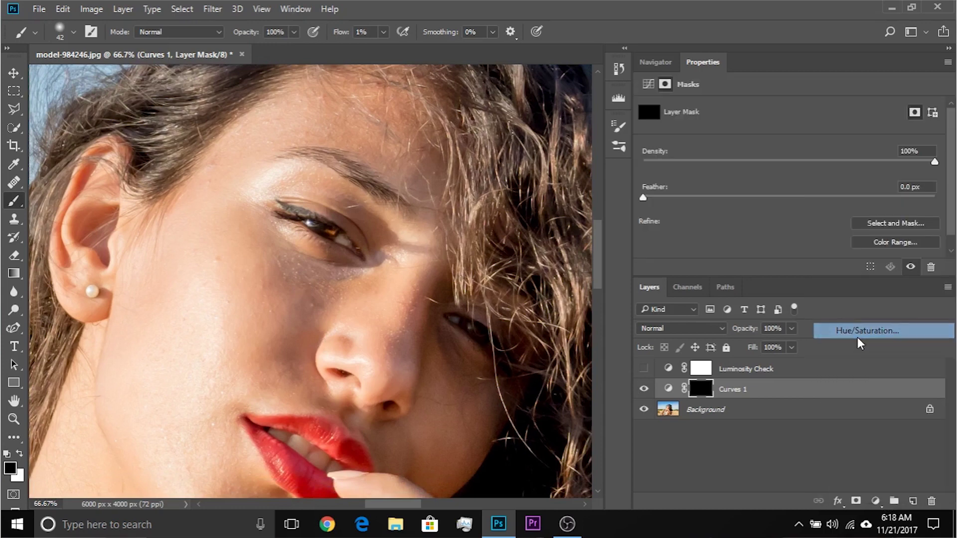
Try raising the Hue/Saturation layer's saturation to about +41 across the whole image, and undo it.
{"action": "left_click_drag", "start_coordinate": [791, 184], "coordinate": [856, 186]}
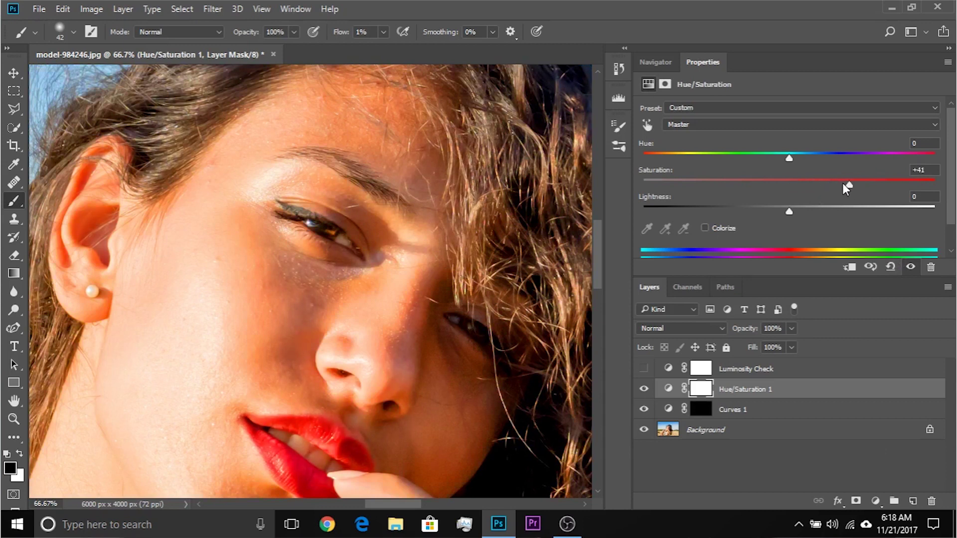
{"action": "key", "text": "ctrl+z"}
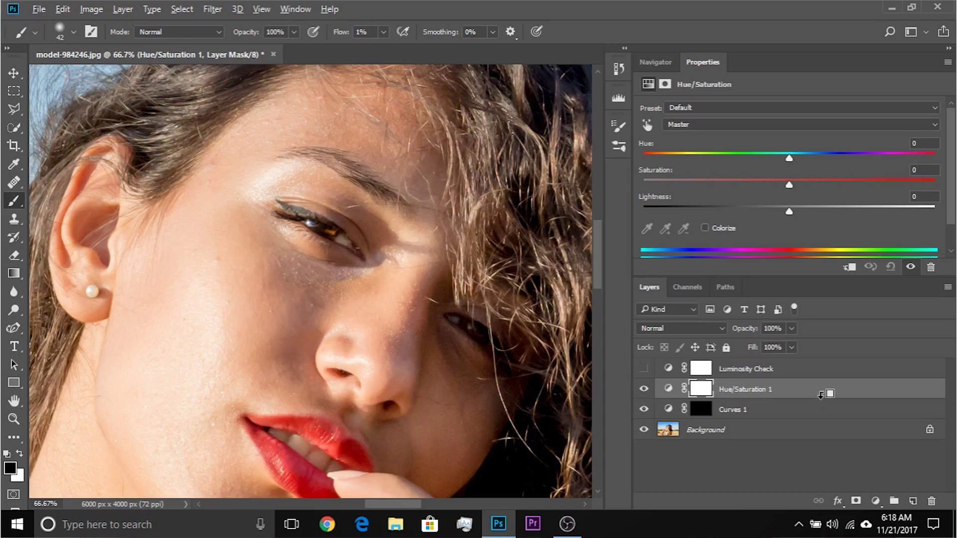
Clip the Hue/Saturation layer to the Curves layer so it affects only the dodged area.
{"action": "left_click", "coordinate": [665, 399], "text": "alt"}
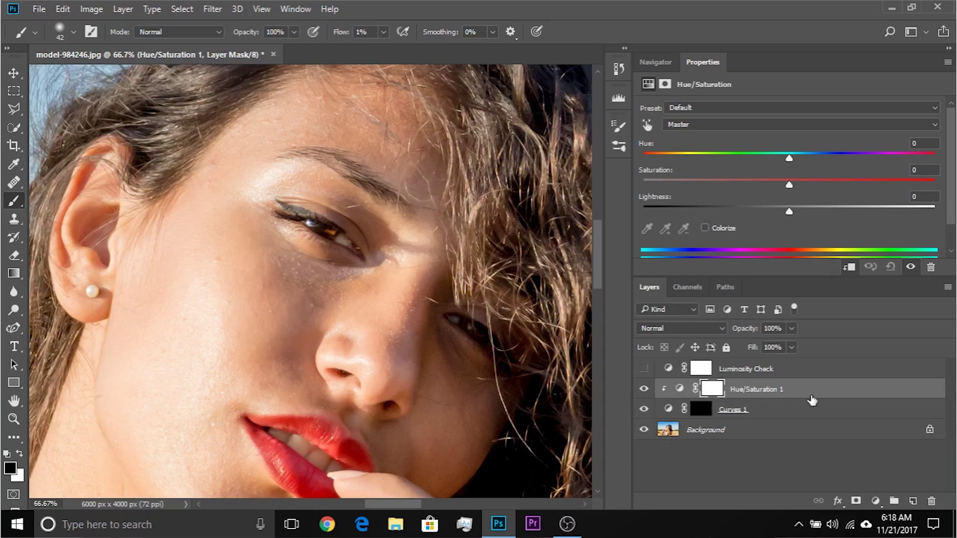
{"action": "key", "text": "ctrl+alt+g"}
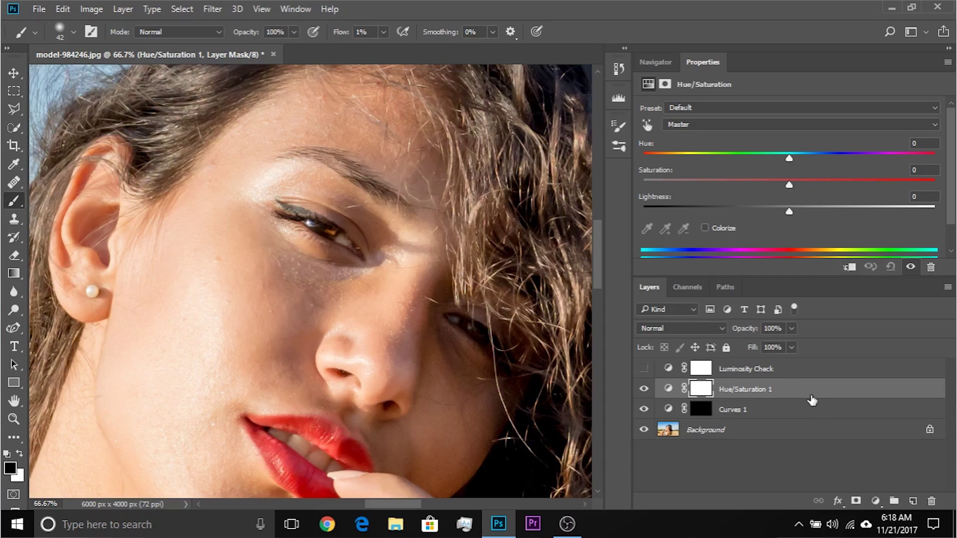
{"action": "left_click", "coordinate": [849, 271]}
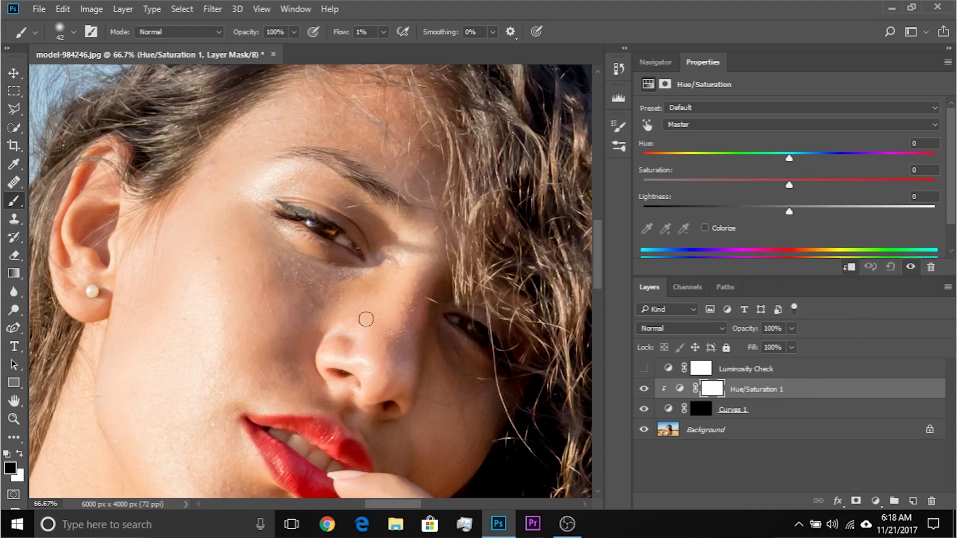
Set the clipped Hue/Saturation layer's saturation to +24 while checking the skin beneath the eye.
{"action": "left_click_drag", "start_coordinate": [352, 264], "coordinate": [362, 272]}
{"action": "key", "text": "ctrl+plus"}
{"action": "scroll", "coordinate": [362, 274], "scroll_direction": "up", "scroll_amount": 1}
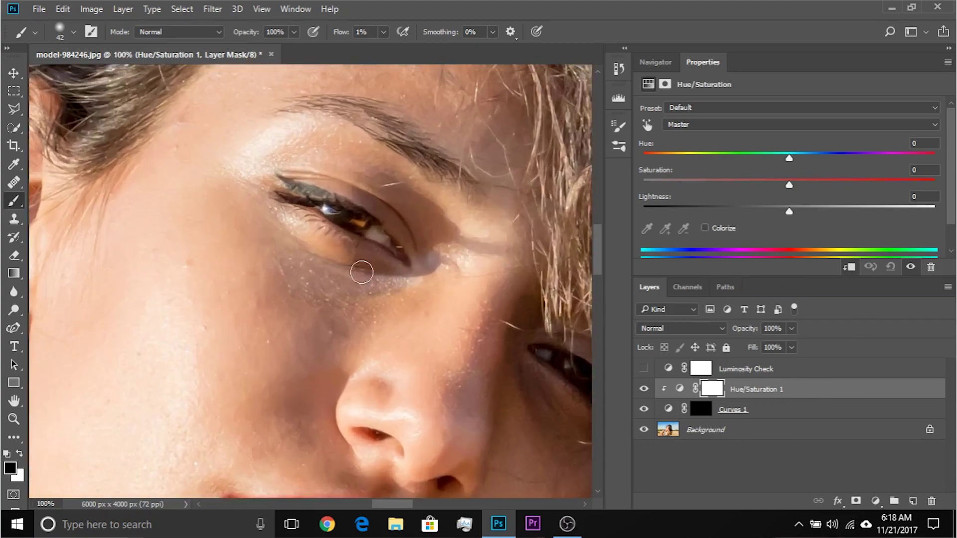
{"action": "left_click_drag", "start_coordinate": [787, 183], "coordinate": [814, 179]}
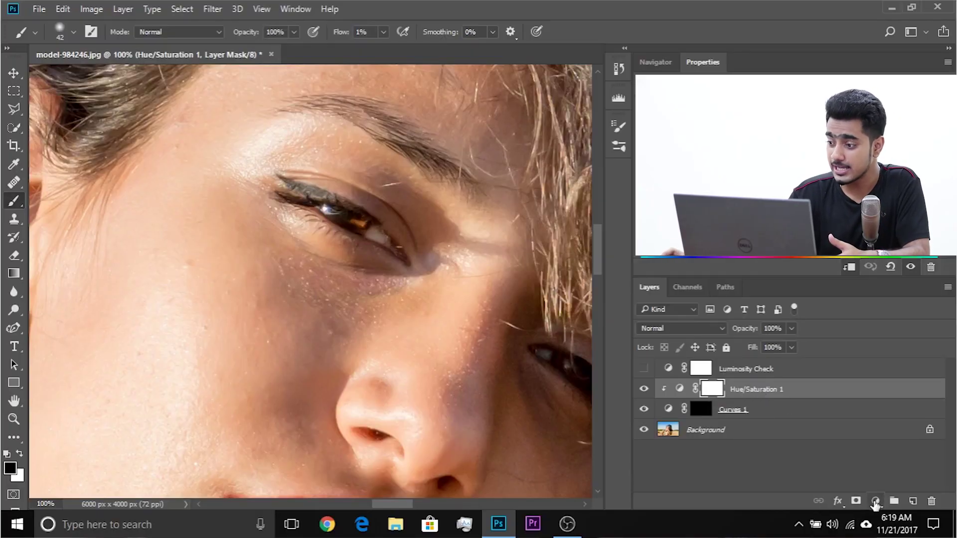
Add a Solid Color fill layer in pure red (ff0000) above Hue/Saturation, and return to the Brush tool.
{"action": "left_click", "coordinate": [875, 501]}
{"action": "left_click", "coordinate": [876, 199]}
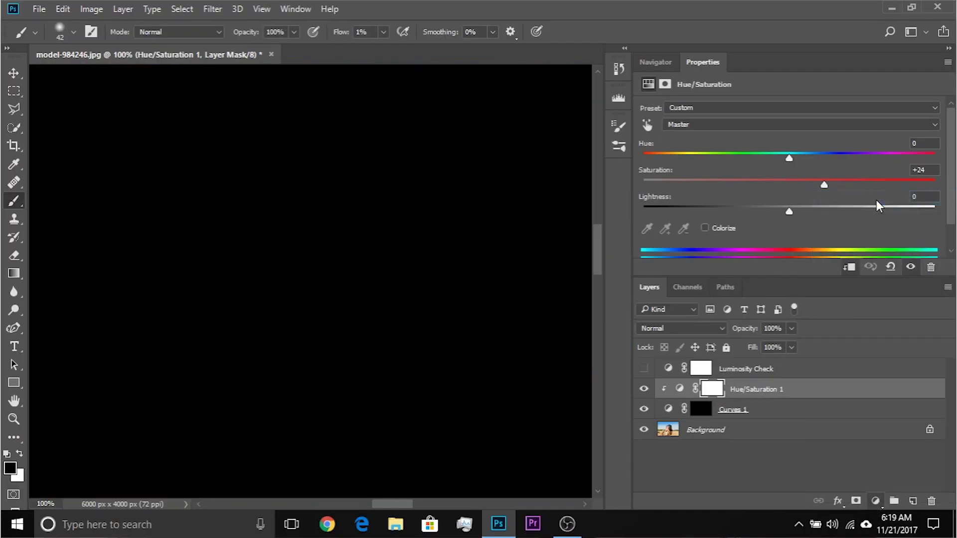
{"action": "left_click_drag", "start_coordinate": [698, 331], "coordinate": [742, 362]}
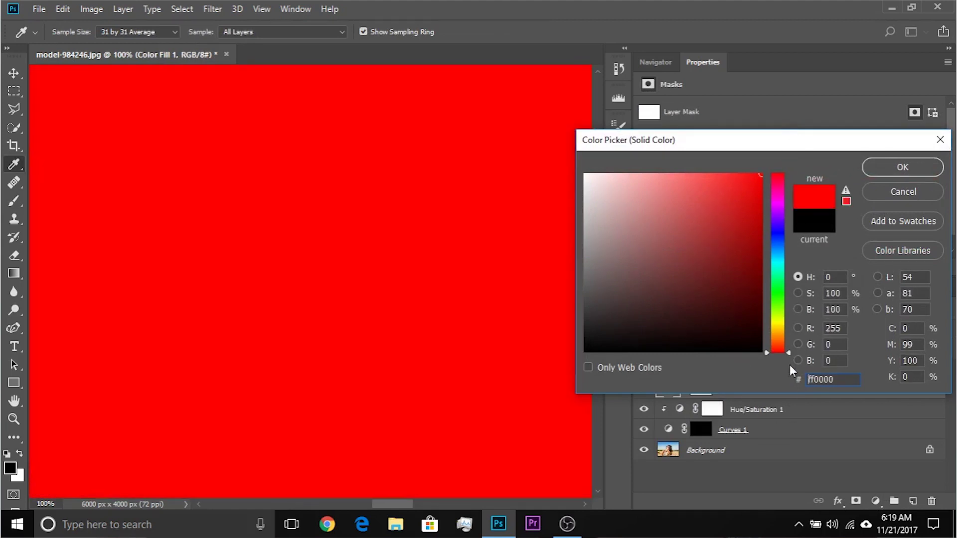
{"action": "left_click", "coordinate": [902, 167]}
{"action": "key", "text": "b"}
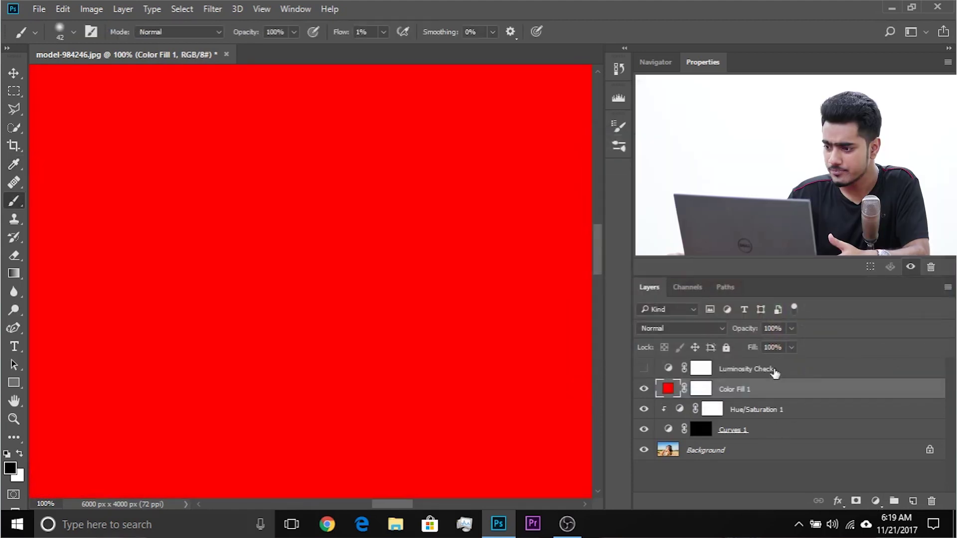
Duplicate the red fill layer and set the lower one's blend mode to Luminosity.
{"action": "key", "text": "ctrl+j"}
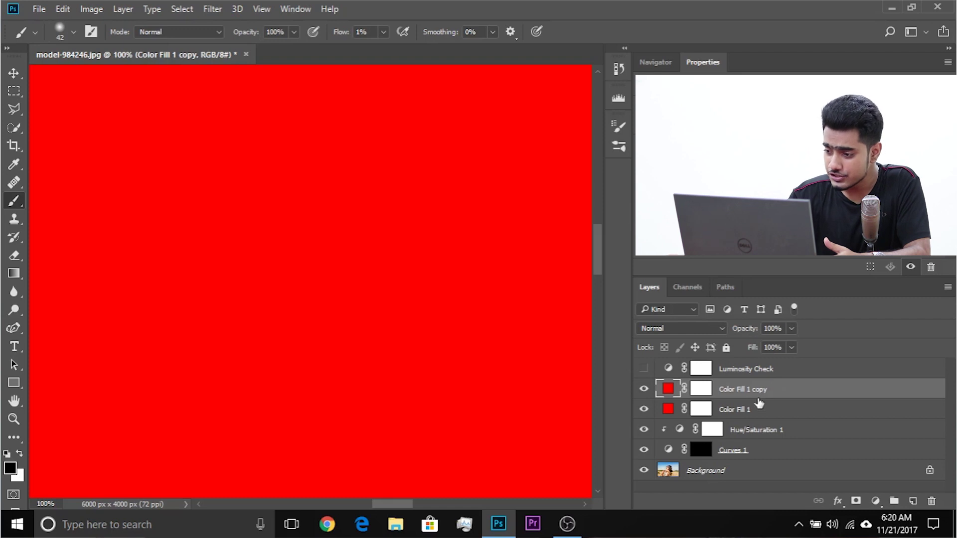
{"action": "left_click", "coordinate": [759, 413]}
{"action": "left_click", "coordinate": [686, 327]}
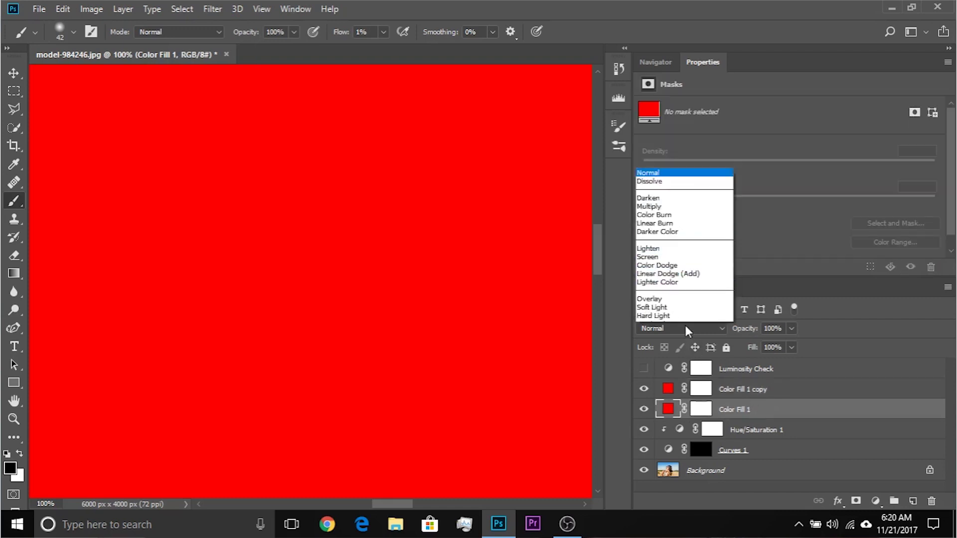
{"action": "left_click", "coordinate": [685, 318]}
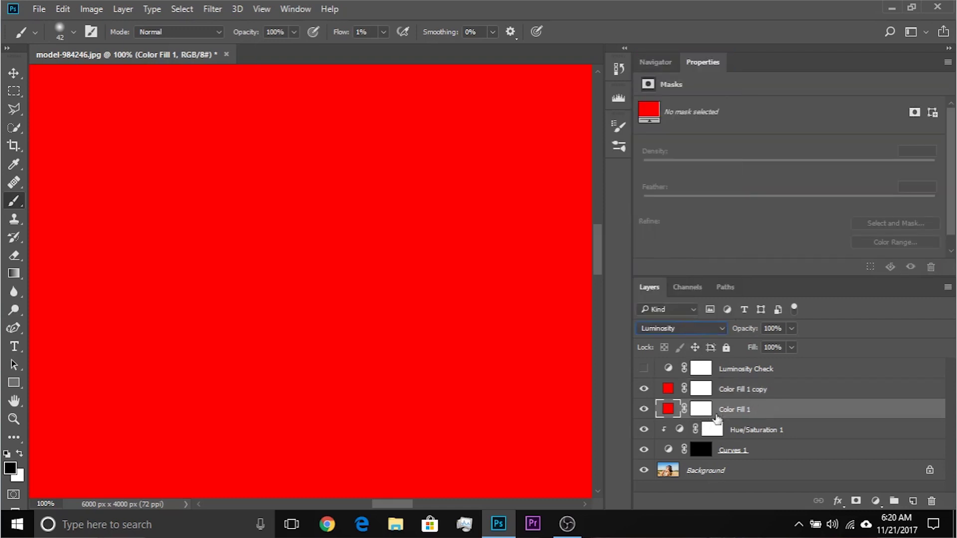
Set the upper red fill copy's blend mode to Hue, and review the blend modes of both fill layers.
{"action": "left_click", "coordinate": [750, 393]}
{"action": "left_click", "coordinate": [677, 327]}
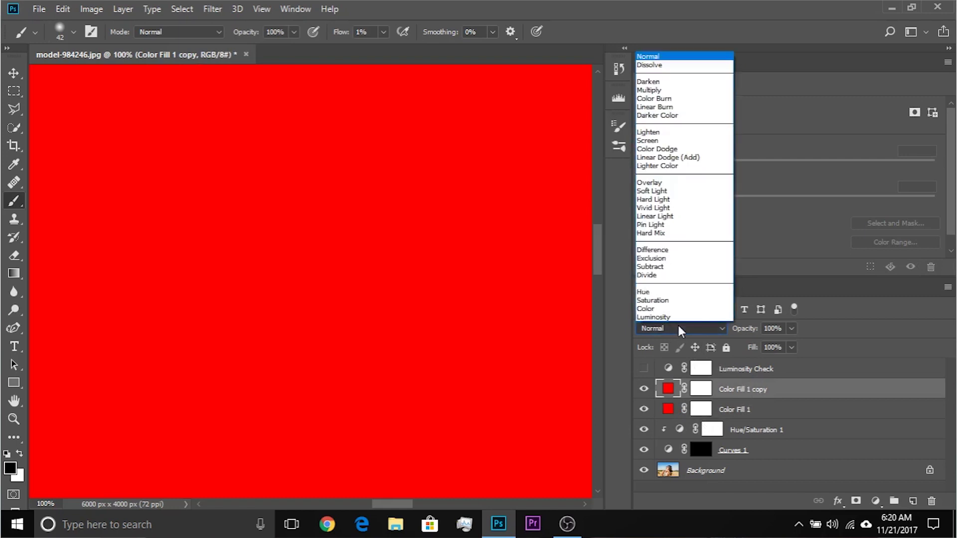
{"action": "left_click", "coordinate": [676, 293]}
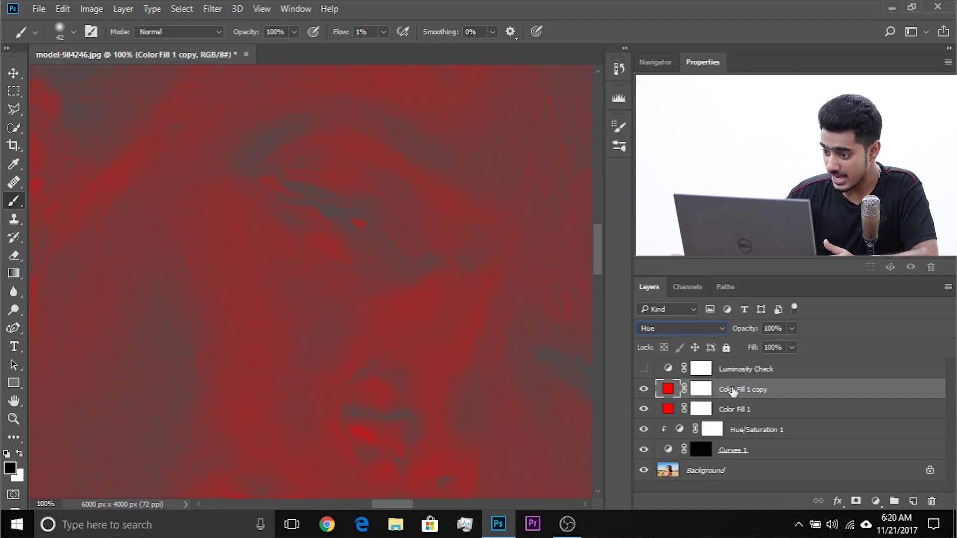
{"action": "left_click", "coordinate": [734, 406]}
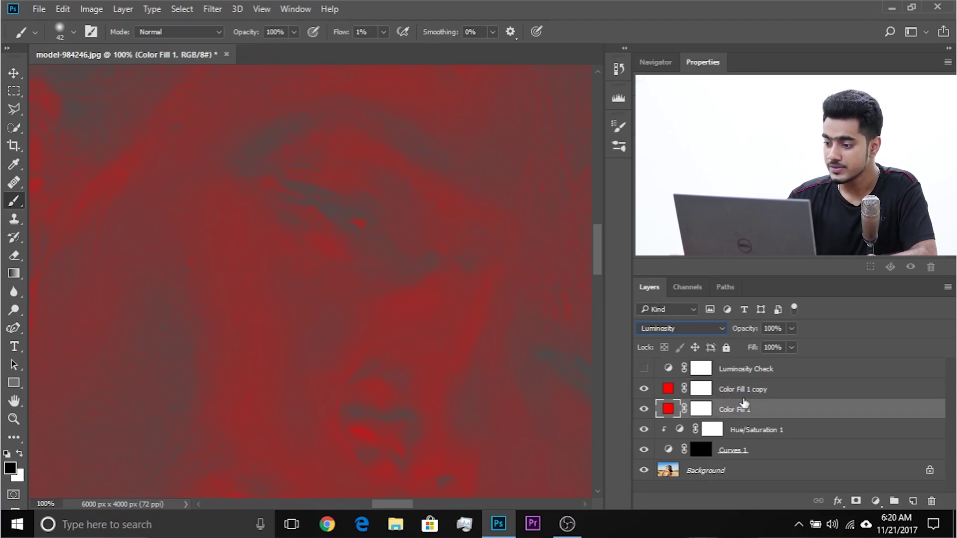
{"action": "left_click", "coordinate": [748, 391], "text": "shift"}
{"action": "left_click", "coordinate": [749, 391]}
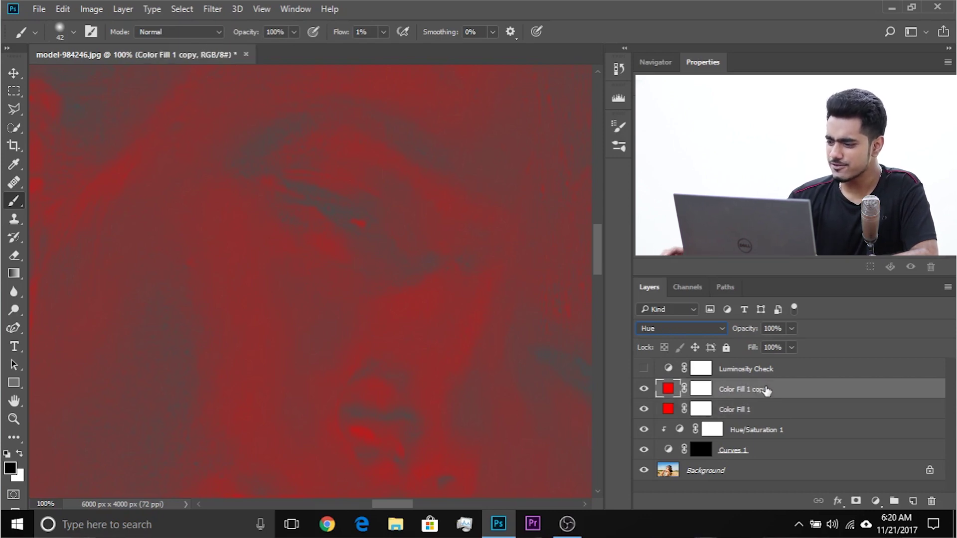
Add a Curves layer above the red fills and shape an S-curve with raised highlights and lowered shadows.
{"action": "left_click", "coordinate": [875, 501]}
{"action": "left_click", "coordinate": [852, 278]}
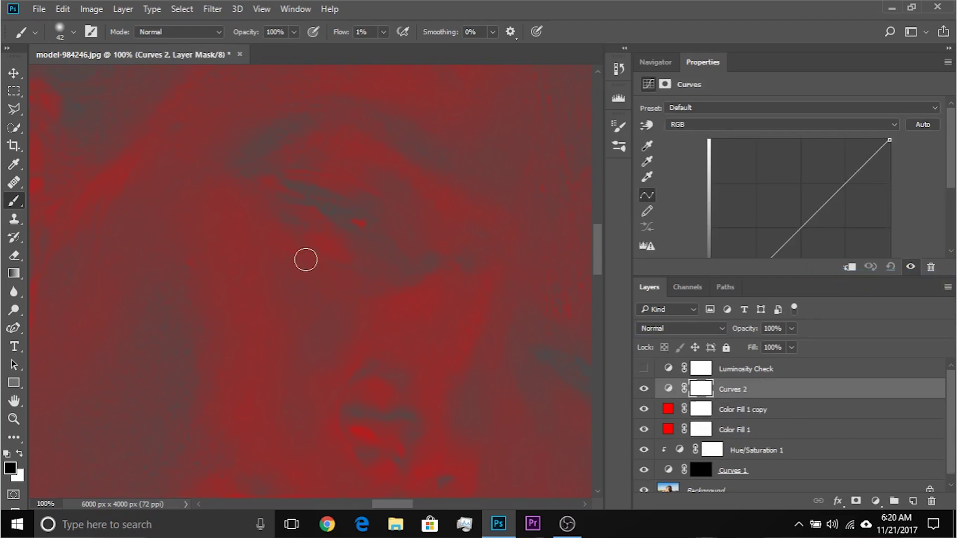
{"action": "left_click_drag", "start_coordinate": [844, 183], "coordinate": [836, 174]}
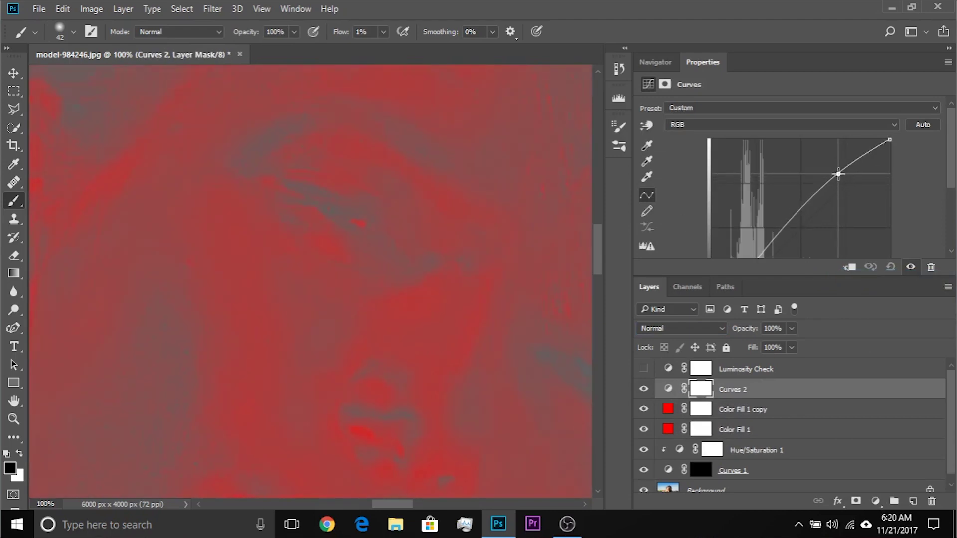
{"action": "scroll", "coordinate": [838, 174], "scroll_direction": "down", "scroll_amount": 1}
{"action": "left_click_drag", "start_coordinate": [758, 188], "coordinate": [780, 196]}
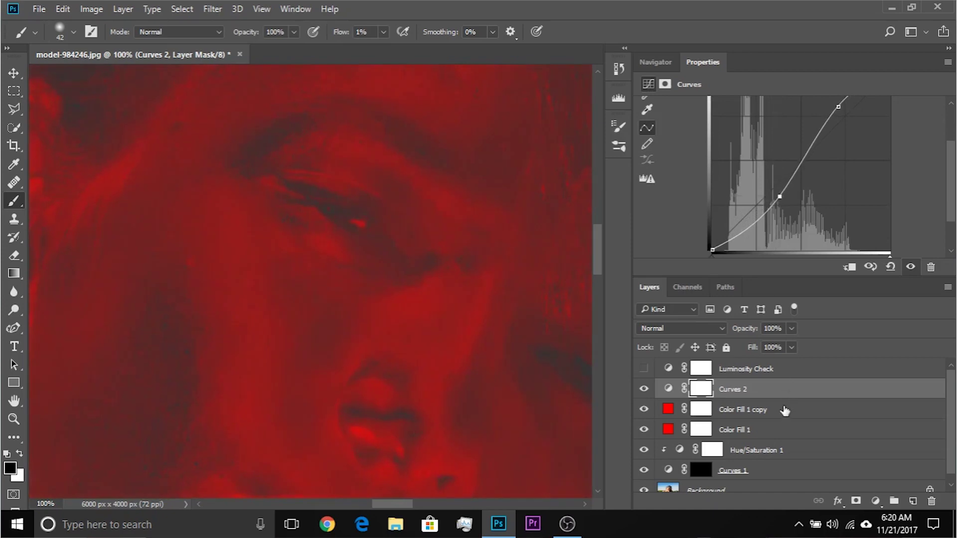
Group the S-curve Curves layer with both red fill layers and name the group Saturation Check.
{"action": "left_click", "coordinate": [753, 410], "text": "shift"}
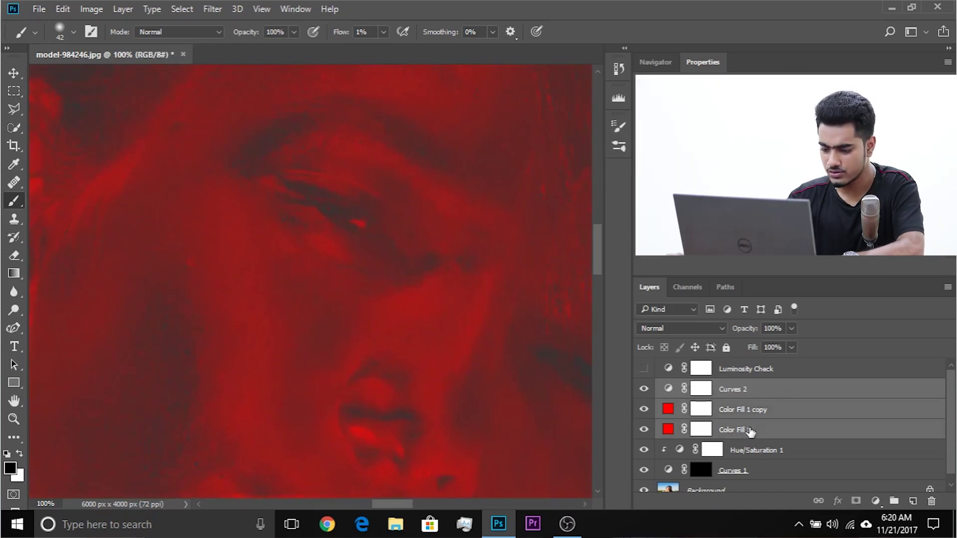
{"action": "key", "text": "ctrl+g"}
{"action": "double_click", "coordinate": [696, 388]}
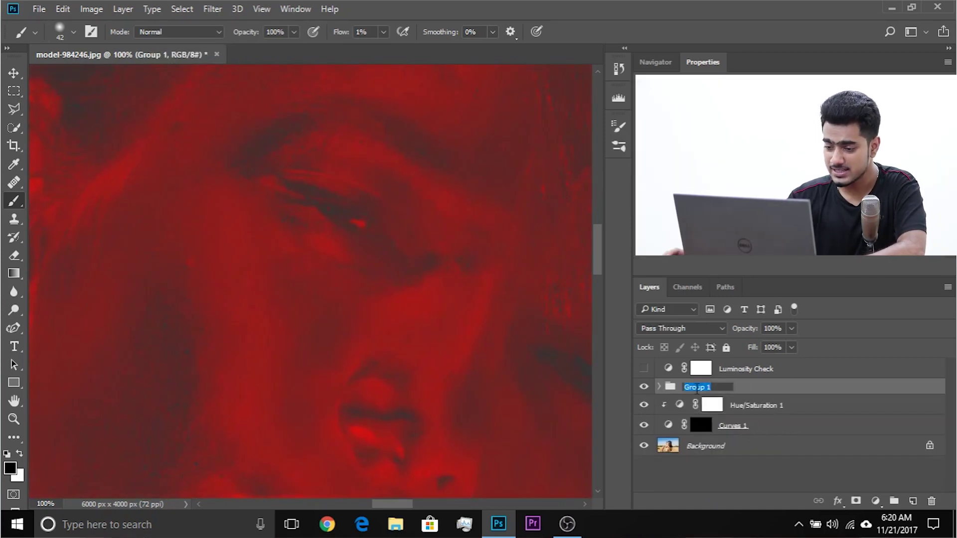
{"action": "type", "text": "Saturation Check"}
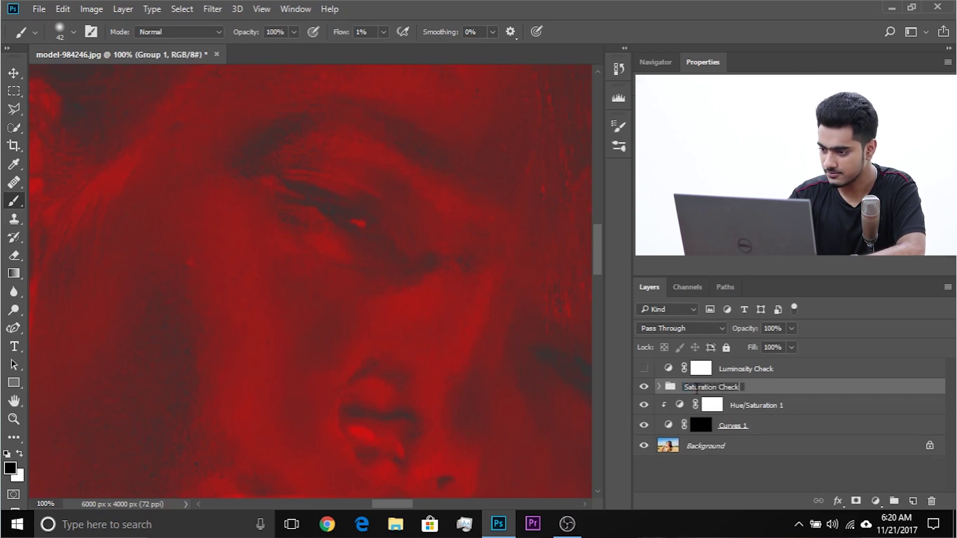
{"action": "key", "text": "Return"}
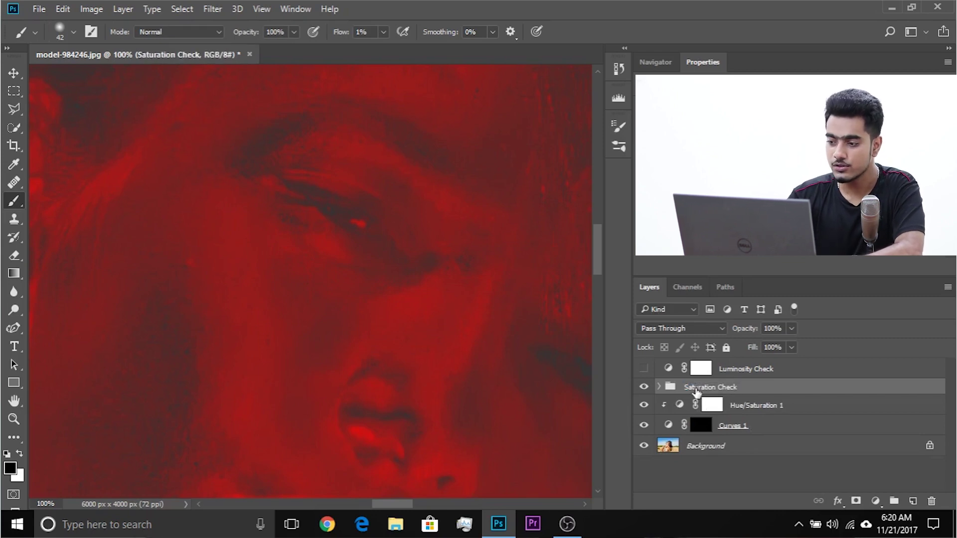
Adjust the clipped Hue/Saturation layer's saturation to +14 while judging the under-eye area through the red check view.
{"action": "key", "text": "ctrl+plus"}
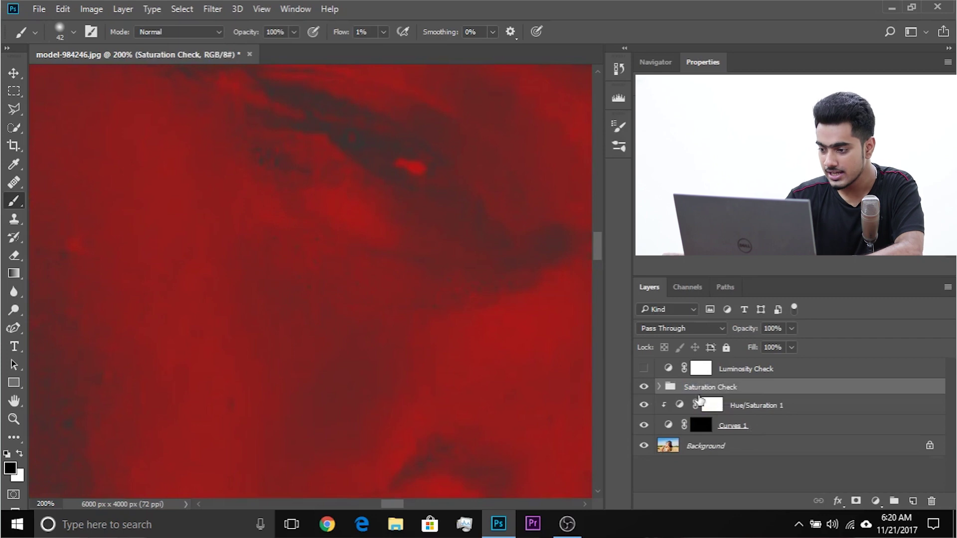
{"action": "left_click", "coordinate": [713, 406]}
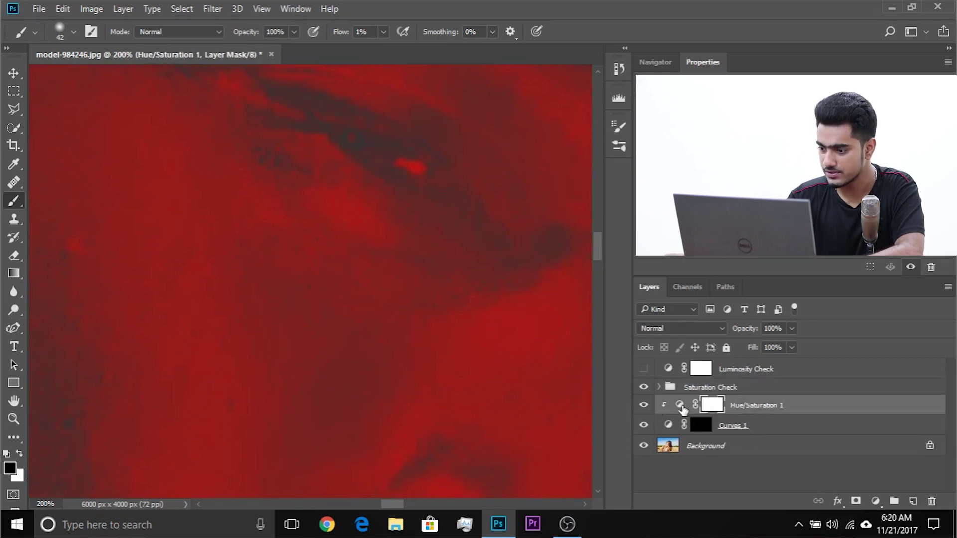
{"action": "left_click", "coordinate": [679, 405]}
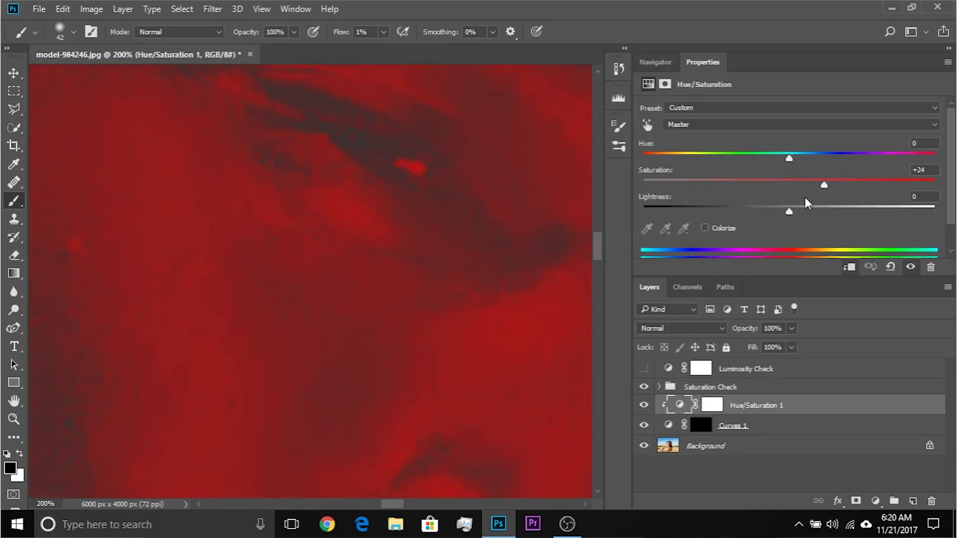
{"action": "left_click_drag", "start_coordinate": [818, 184], "coordinate": [786, 181]}
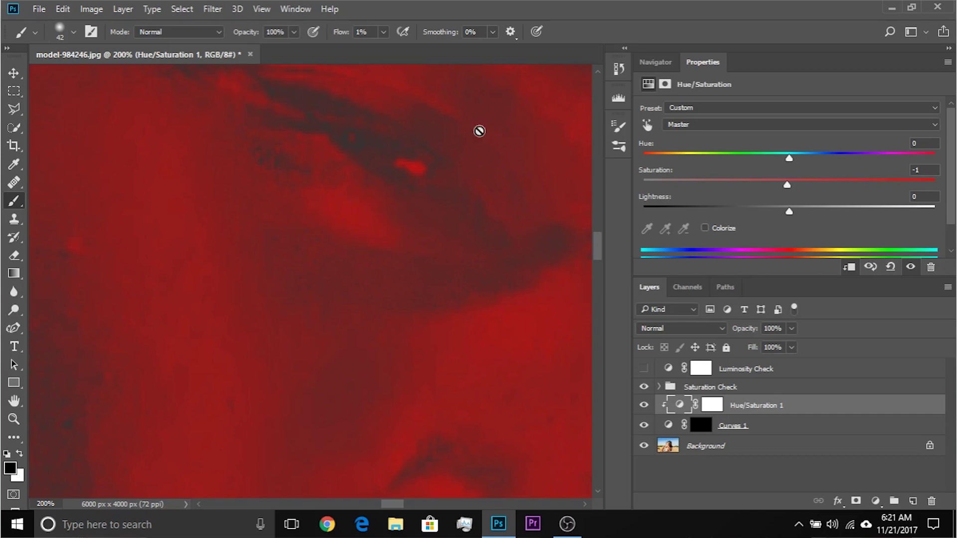
{"action": "left_click_drag", "start_coordinate": [786, 185], "coordinate": [813, 182]}
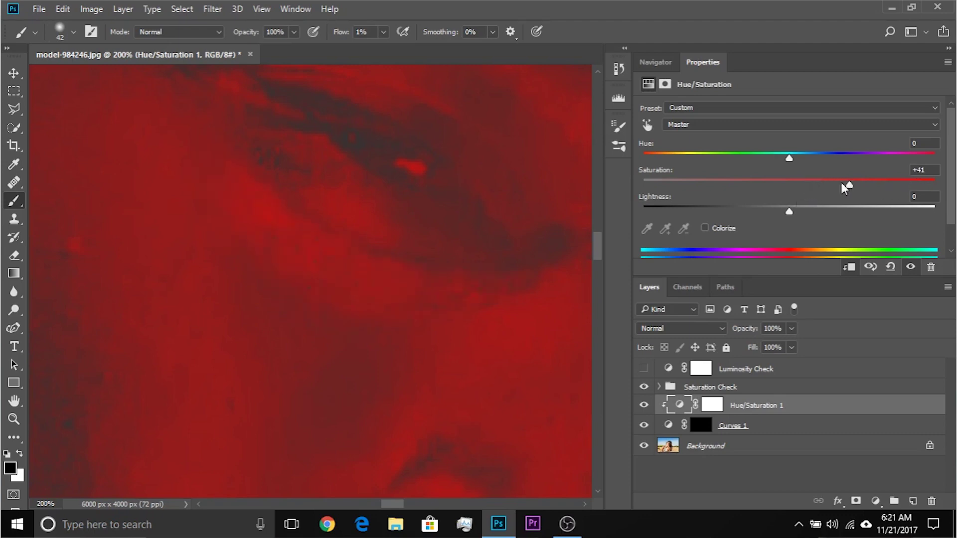
{"action": "left_click_drag", "start_coordinate": [850, 184], "coordinate": [812, 181]}
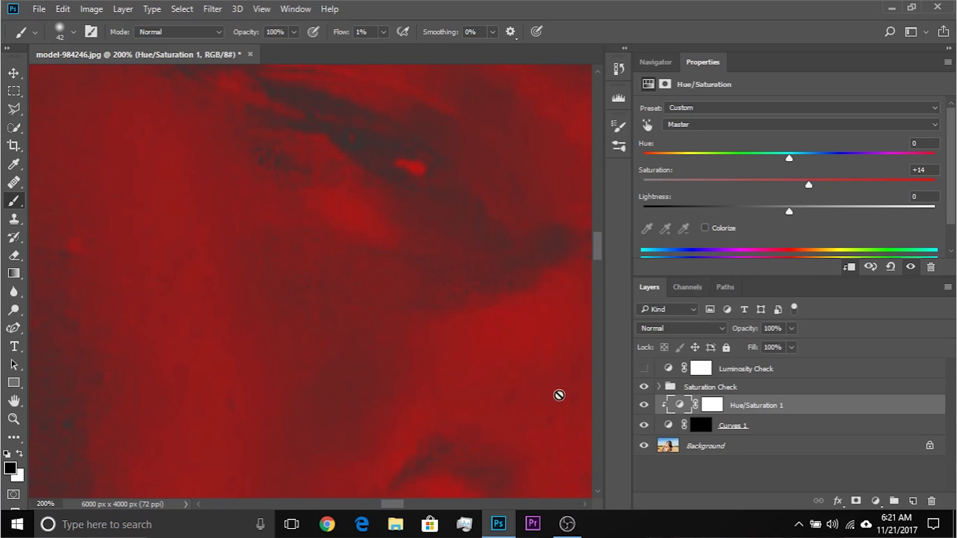
Paint white at 1% flow on the Curves 1 mask over the uneven under-eye patches with a small soft brush.
{"action": "key", "text": "ctrl+plus"}
{"action": "left_click_drag", "start_coordinate": [410, 185], "coordinate": [252, 209]}
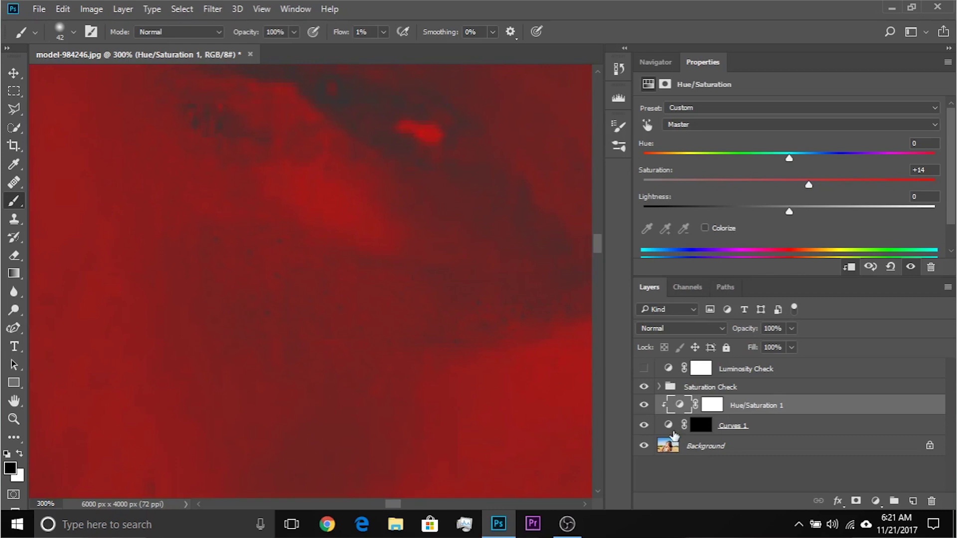
{"action": "left_click", "coordinate": [691, 426]}
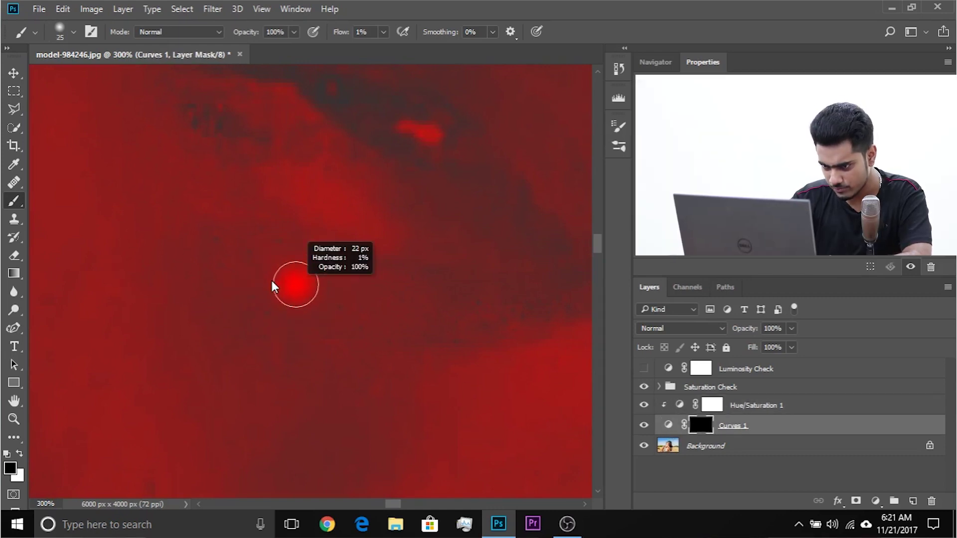
{"action": "key", "text": "x"}
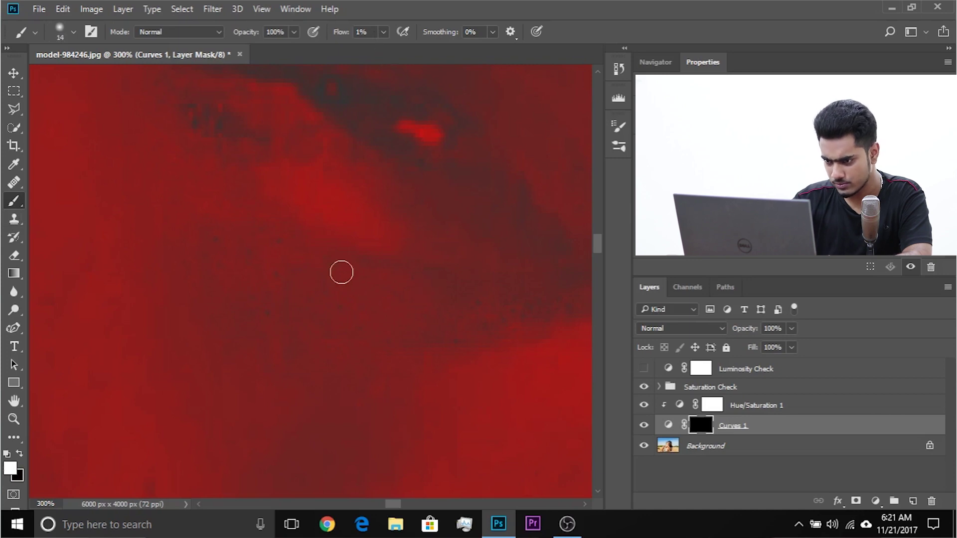
{"action": "left_click_drag", "start_coordinate": [338, 306], "coordinate": [349, 309]}
{"action": "left_click_drag", "start_coordinate": [440, 293], "coordinate": [457, 323]}
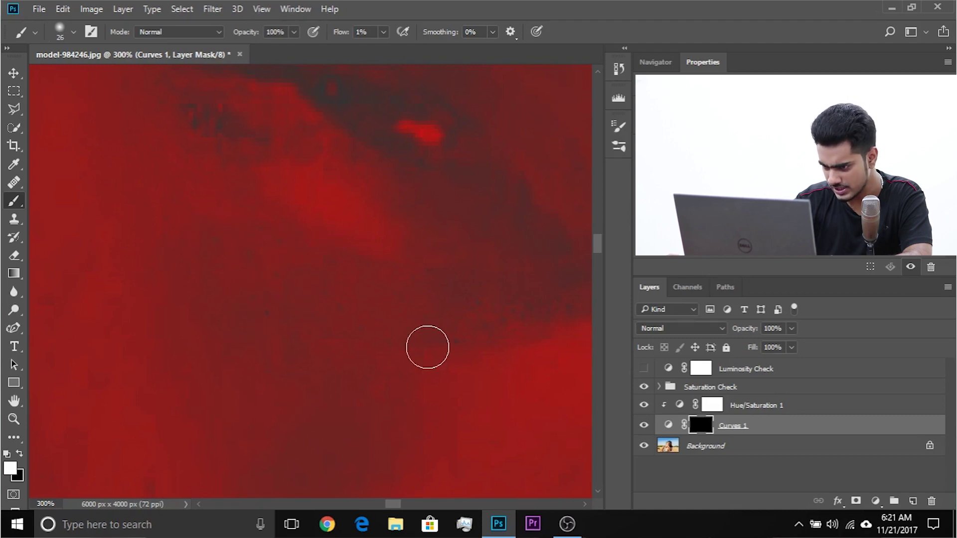
{"action": "left_click_drag", "start_coordinate": [486, 330], "coordinate": [475, 331], "text": "alt"}
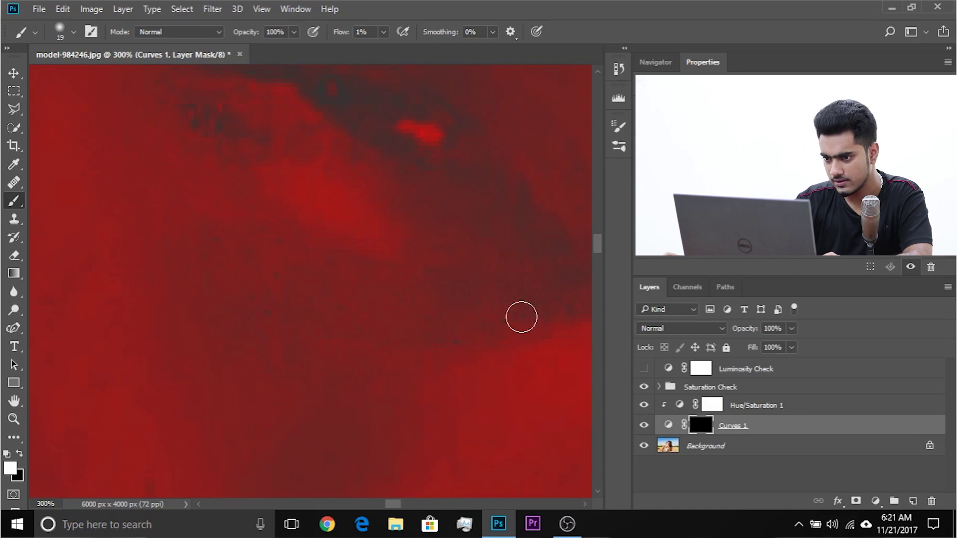
Hide the Saturation Check group and compare the portrait with and without the retouching layers at different magnifications.
{"action": "left_click", "coordinate": [644, 387]}
{"action": "key", "text": "ctrl+minus"}
{"action": "key", "text": "ctrl+minus"}
{"action": "key", "text": "ctrl+minus"}
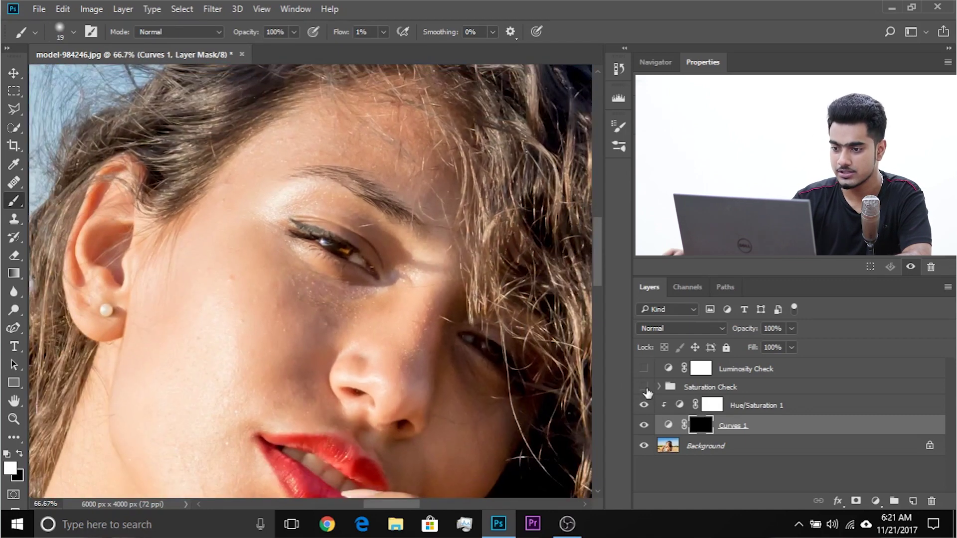
{"action": "left_click_drag", "start_coordinate": [511, 383], "coordinate": [548, 357]}
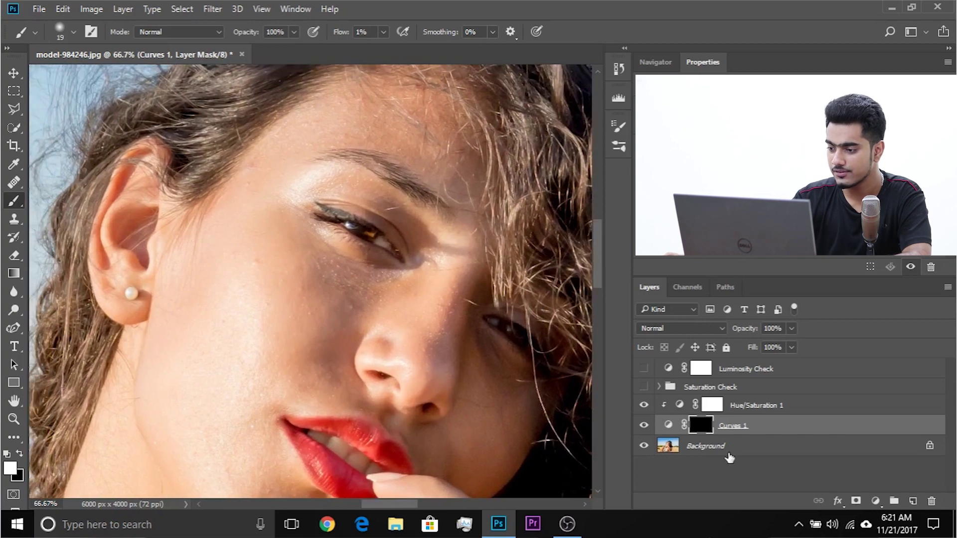
{"action": "left_click", "coordinate": [645, 446], "text": "alt"}
{"action": "left_click", "coordinate": [644, 446], "text": "alt"}
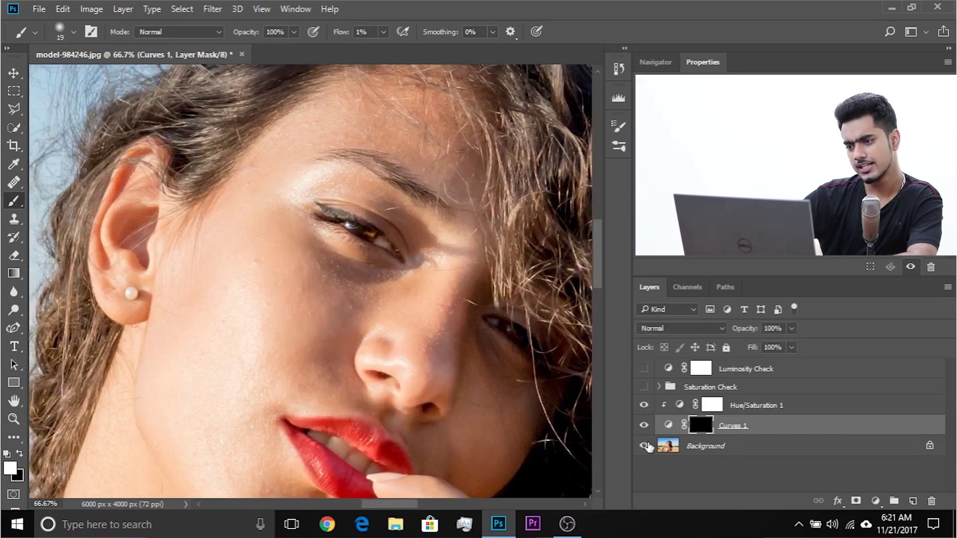
{"action": "key", "text": "ctrl+minus"}
{"action": "key", "text": "ctrl+minus"}
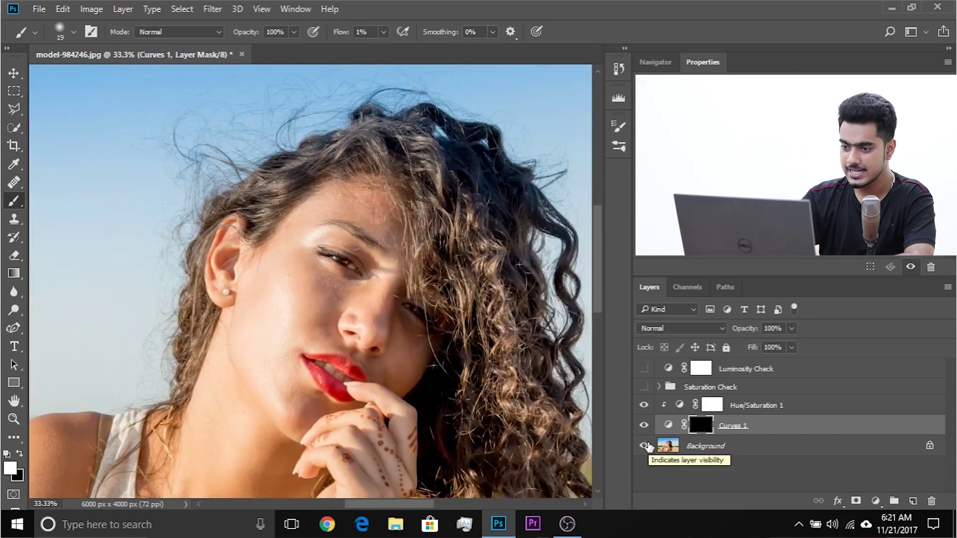
{"action": "key", "text": "ctrl+plus"}
{"action": "key", "text": "ctrl+plus"}
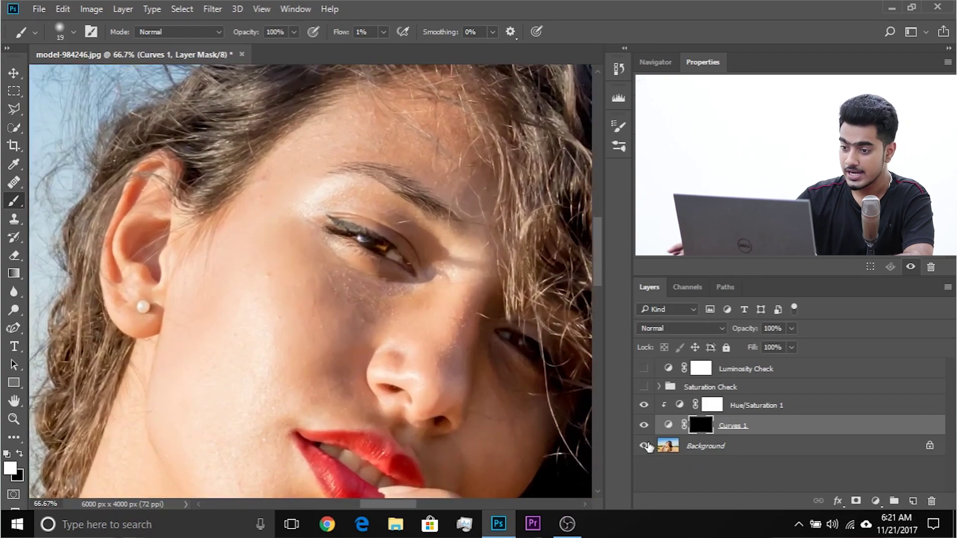
Slightly reduce the midtone lift of the Curves 1 layer and set the clipped Hue/Saturation layer's saturation to +22.
{"action": "left_click", "coordinate": [669, 424]}
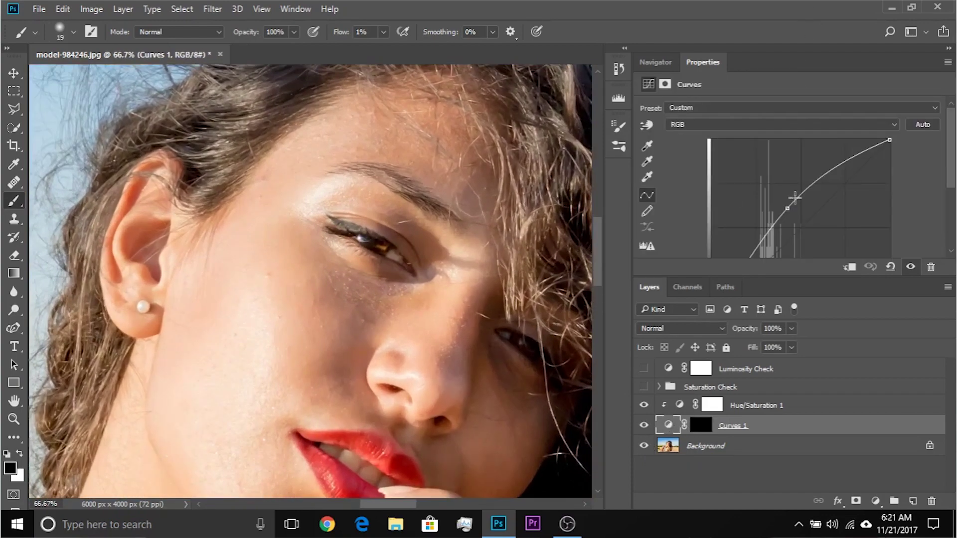
{"action": "left_click_drag", "start_coordinate": [787, 208], "coordinate": [798, 212]}
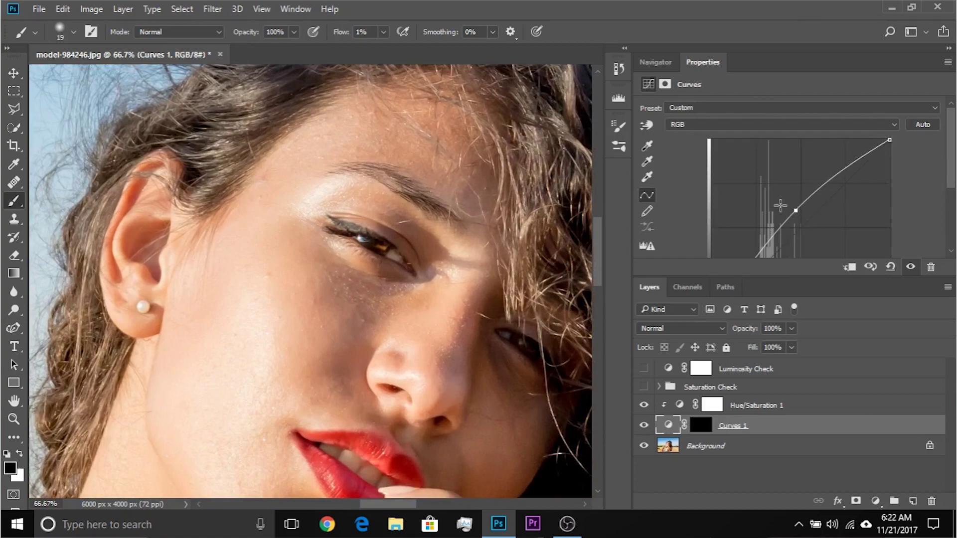
{"action": "key", "text": "ctrl+plus"}
{"action": "key", "text": "ctrl+plus"}
{"action": "scroll", "coordinate": [348, 292], "scroll_direction": "right", "scroll_amount": 5}
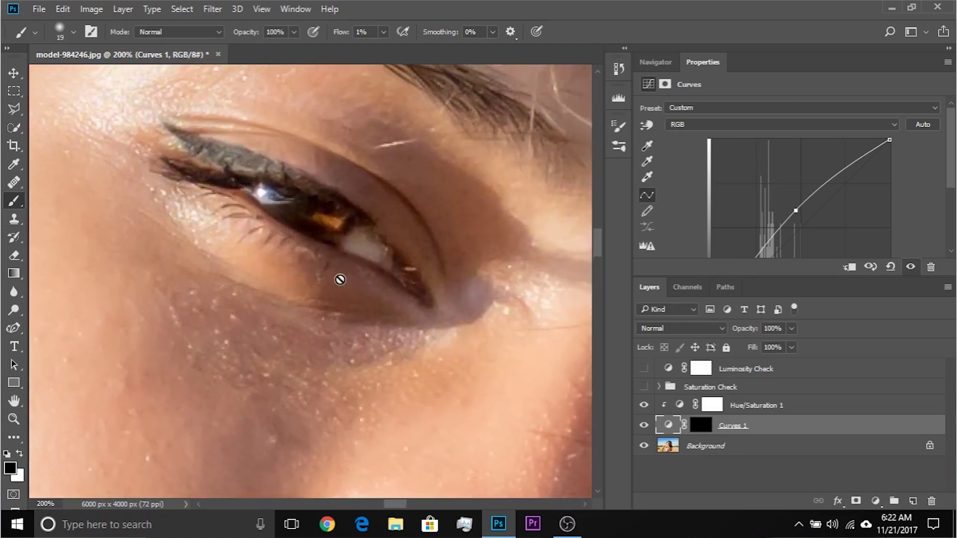
{"action": "left_click", "coordinate": [680, 406]}
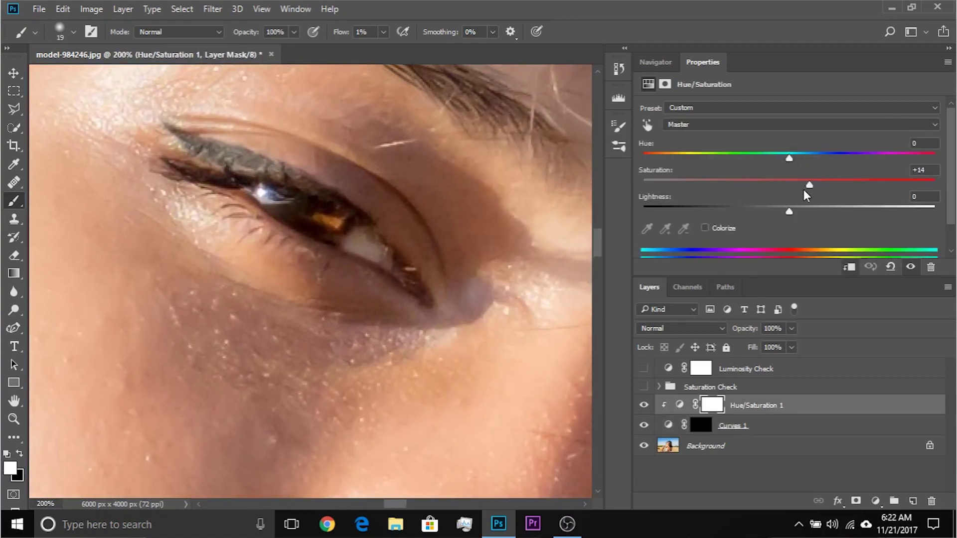
{"action": "left_click_drag", "start_coordinate": [808, 183], "coordinate": [822, 182]}
{"action": "left_click_drag", "start_coordinate": [293, 327], "coordinate": [257, 346]}
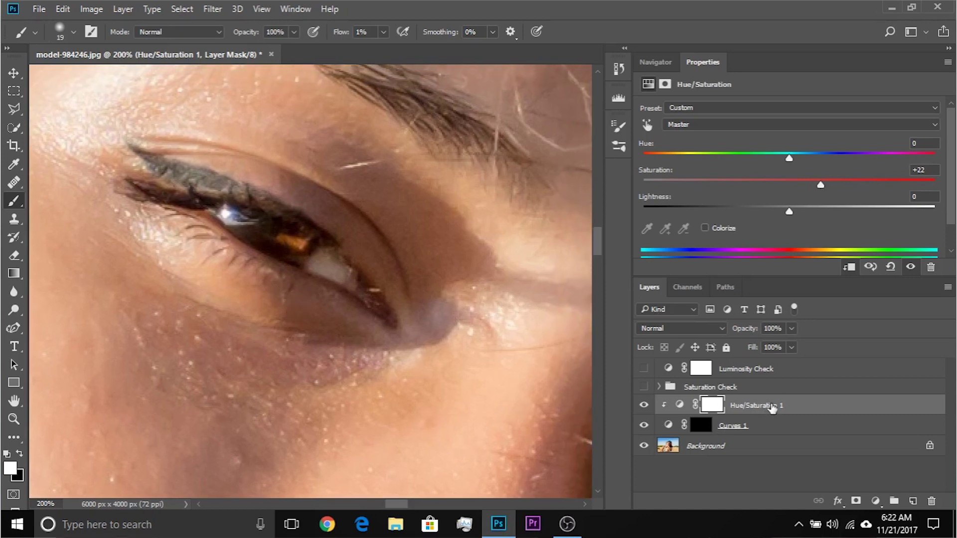
Add a Curves layer above Hue/Saturation, raise its midtones to brighten the image, and invert its mask to black.
{"action": "left_click", "coordinate": [875, 502]}
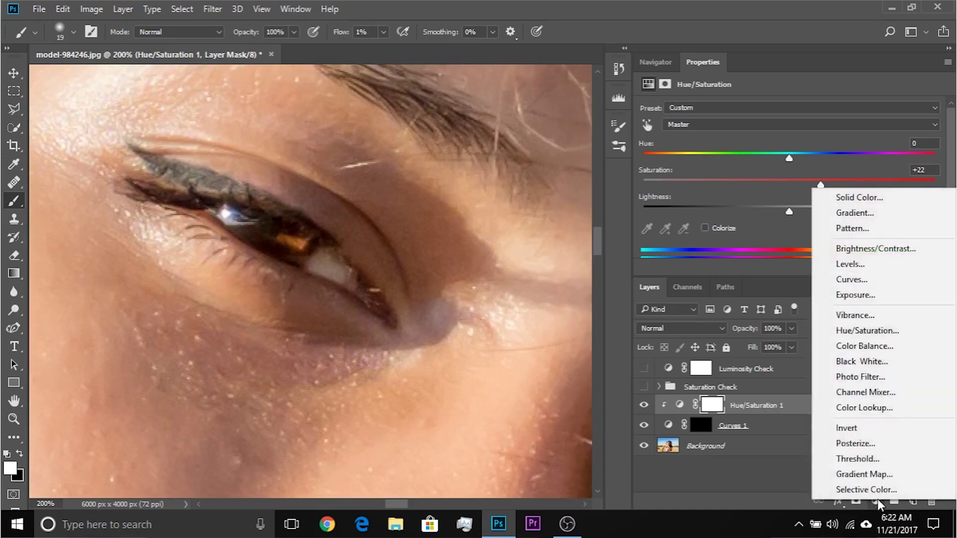
{"action": "left_click", "coordinate": [848, 277]}
{"action": "scroll", "coordinate": [817, 204], "scroll_direction": "down", "scroll_amount": 2}
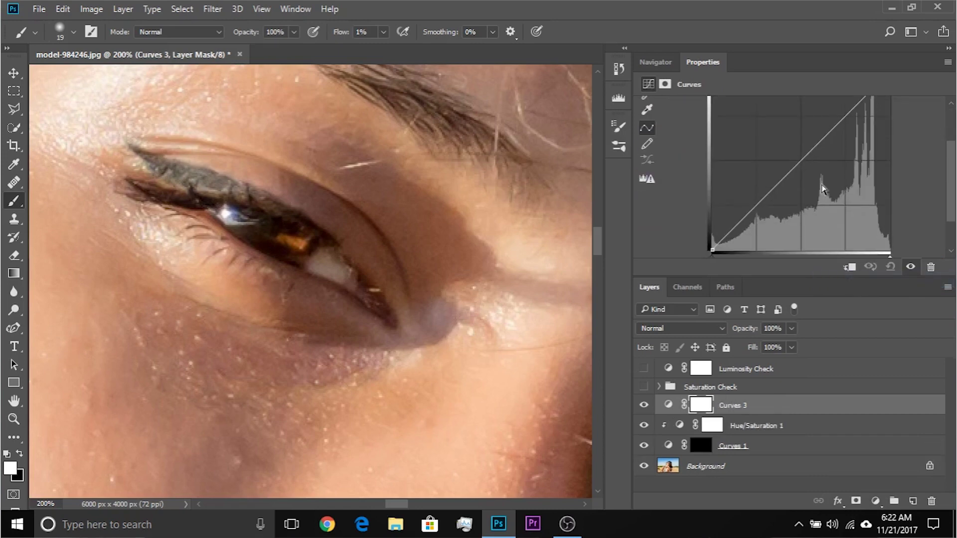
{"action": "left_click_drag", "start_coordinate": [802, 158], "coordinate": [786, 140]}
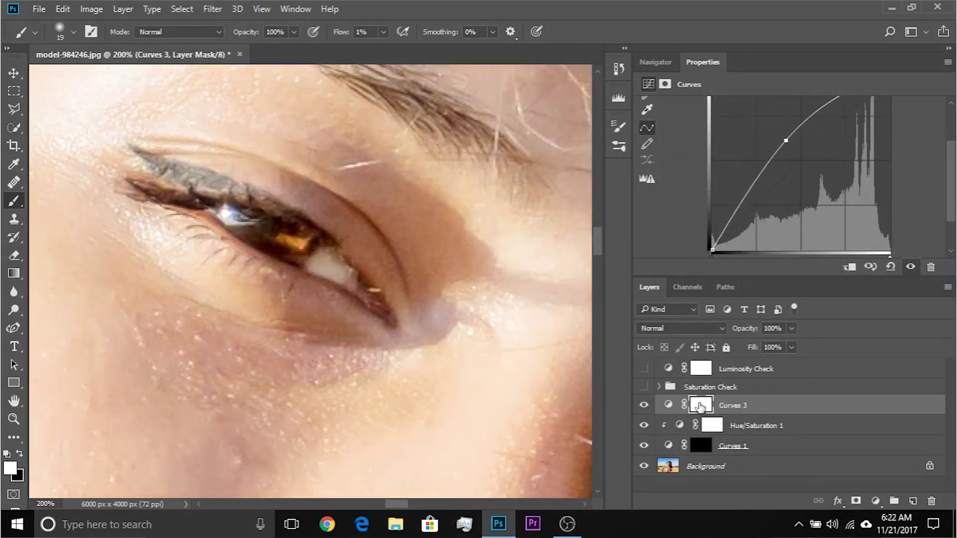
{"action": "key", "text": "ctrl+i"}
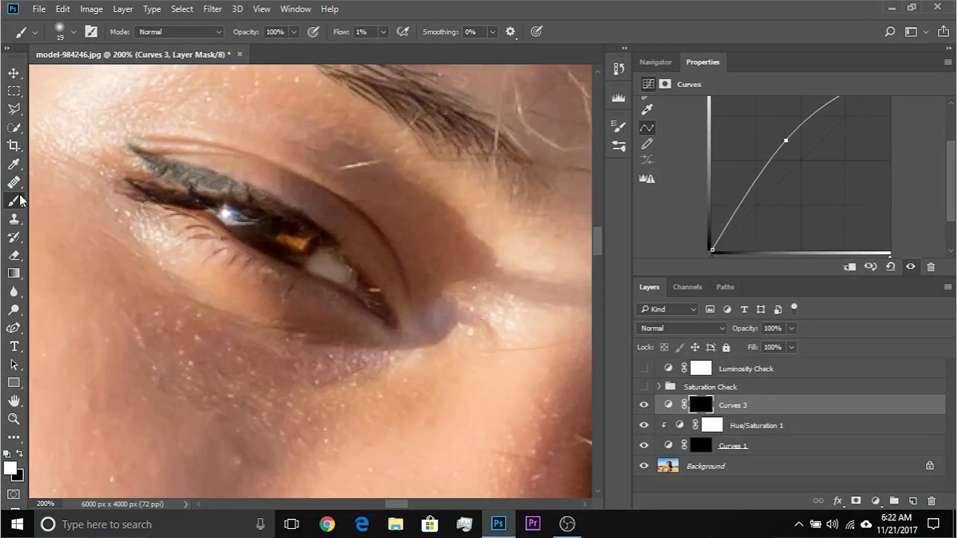
Show the Luminosity Check layer and dodge the dark lower eyelid on the new Curves mask with a 15 px white brush.
{"action": "scroll", "coordinate": [305, 339], "scroll_direction": "up", "scroll_amount": 3}
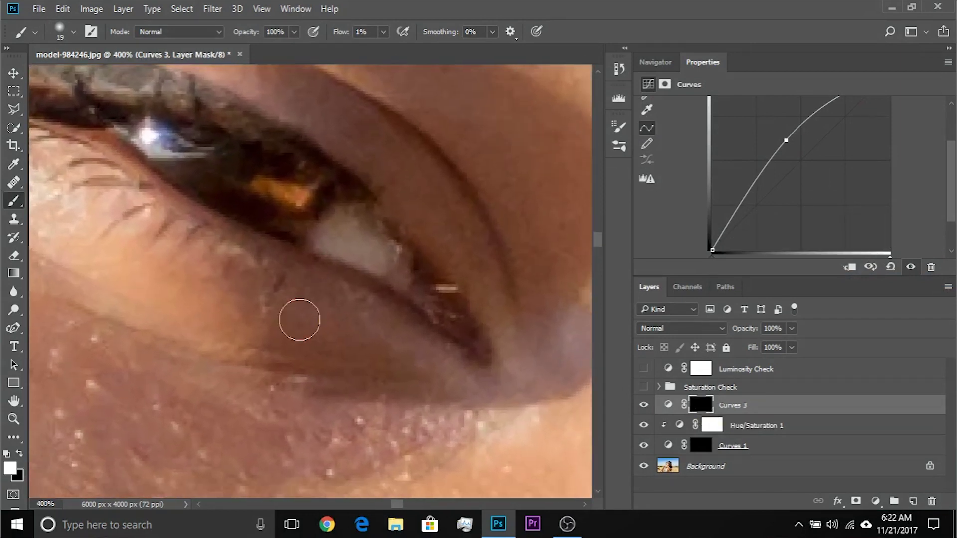
{"action": "right_click", "coordinate": [290, 342], "text": "alt"}
{"action": "right_click", "coordinate": [291, 342], "text": "alt"}
{"action": "right_click", "coordinate": [265, 301], "text": "alt"}
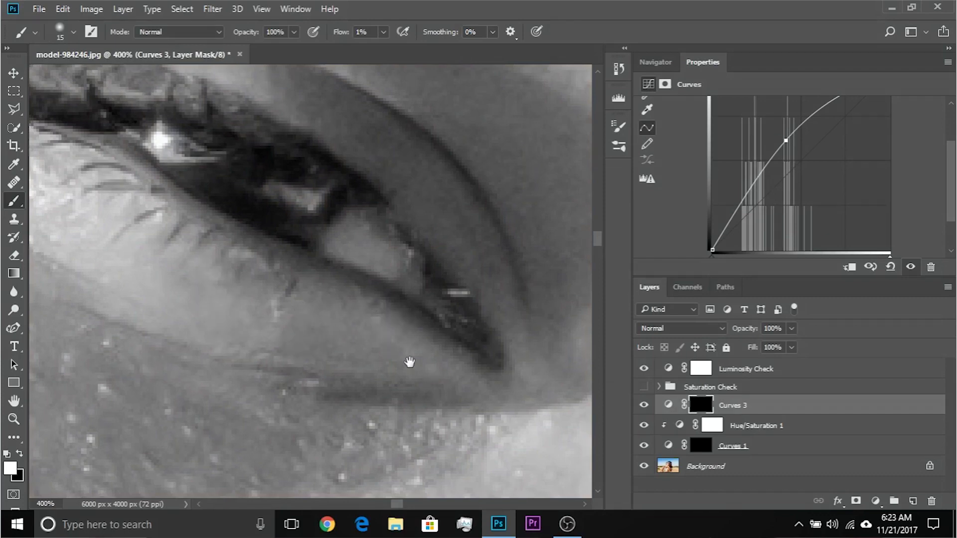
{"action": "left_click_drag", "start_coordinate": [307, 308], "coordinate": [293, 305]}
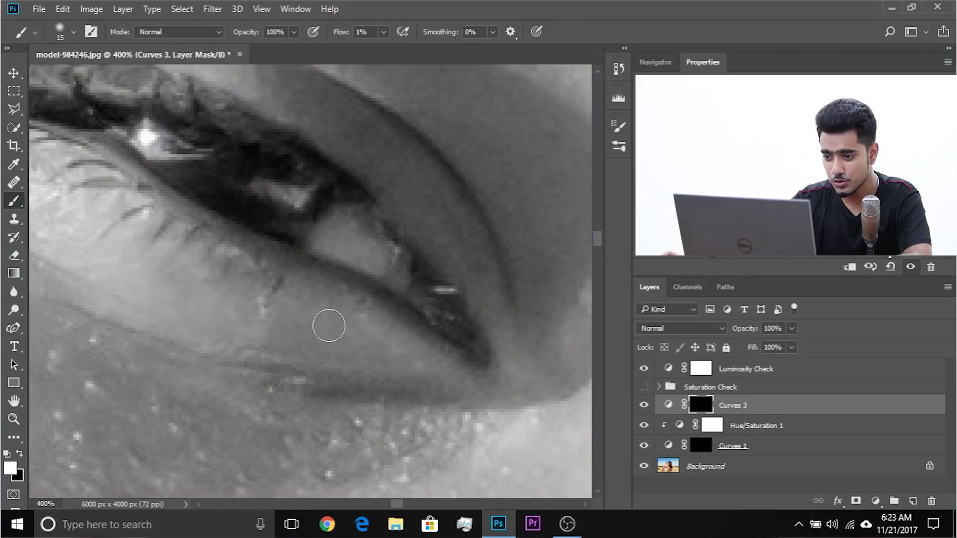
Compare the eye area with and without the new Curves layer in the black-and-white luminosity view.
{"action": "key", "text": "ctrl+minus"}
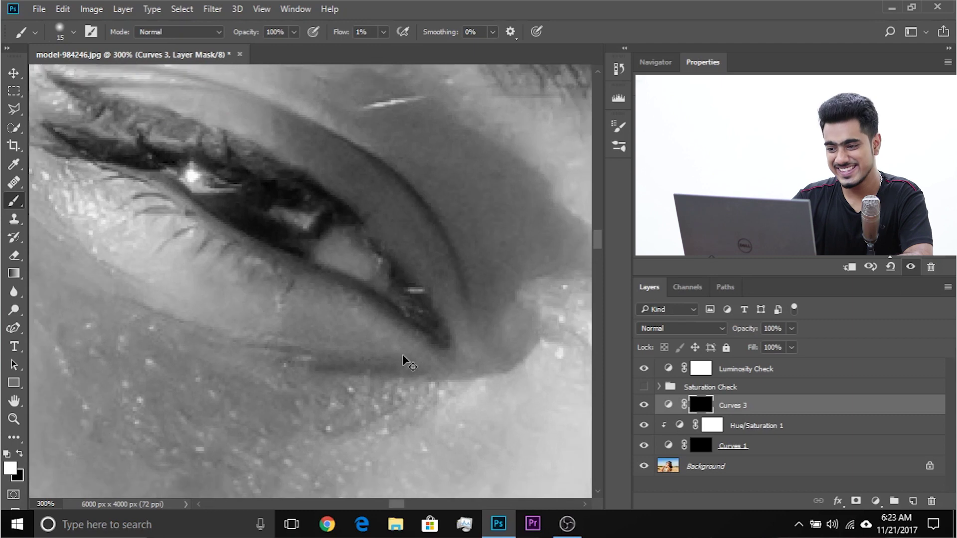
{"action": "key", "text": "ctrl+minus"}
{"action": "key", "text": "ctrl+minus"}
{"action": "left_click_drag", "start_coordinate": [401, 354], "coordinate": [442, 348]}
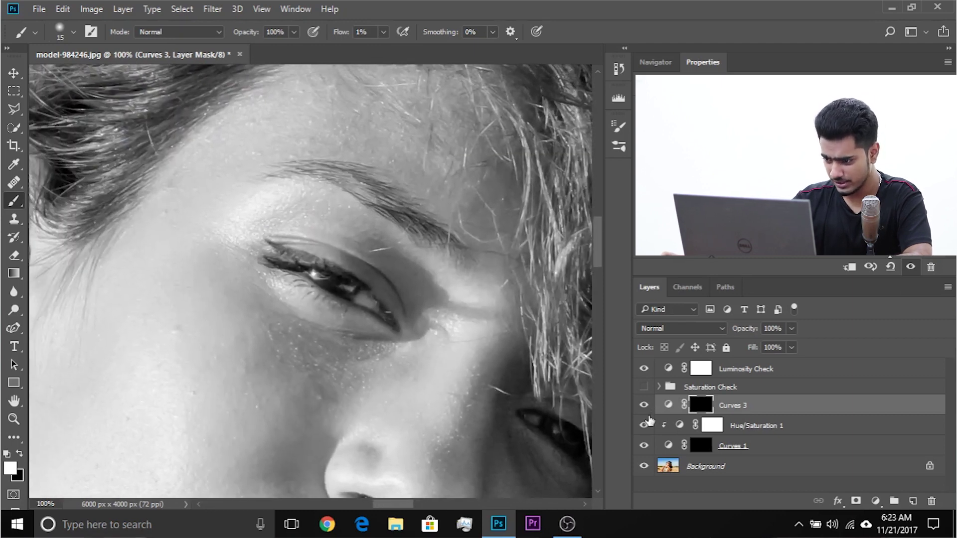
{"action": "left_click", "coordinate": [644, 406]}
{"action": "left_click", "coordinate": [644, 406]}
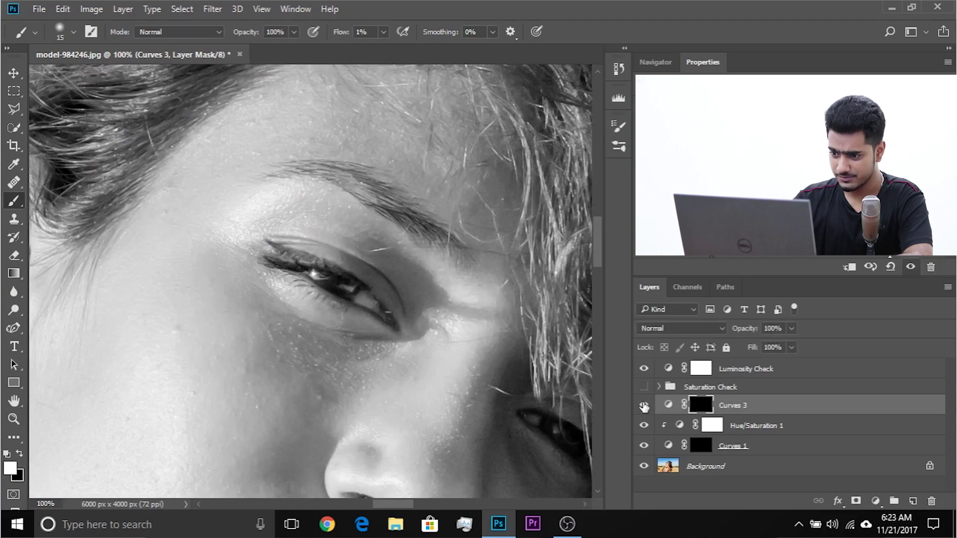
{"action": "key", "text": "ctrl+plus"}
{"action": "key", "text": "ctrl+plus"}
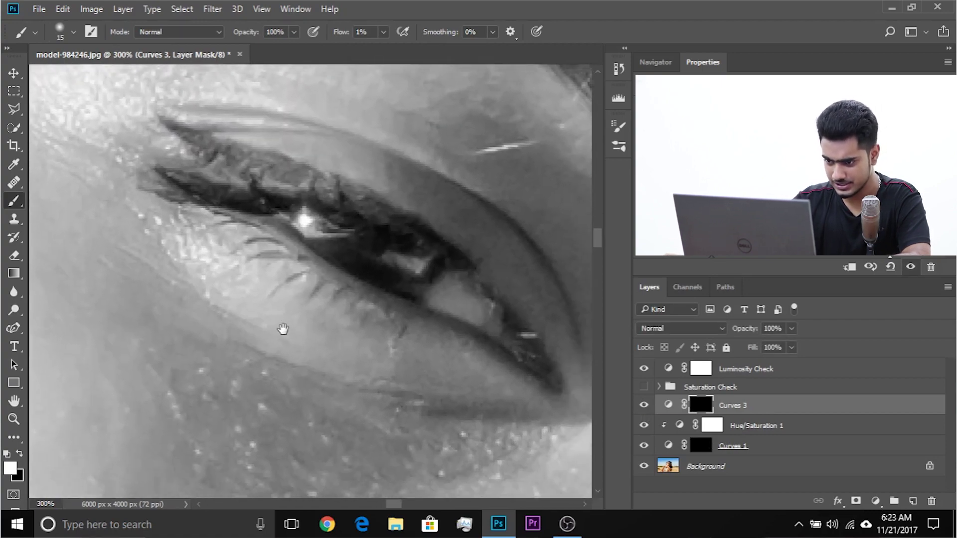
Refine the dodging along the lower eyelid's inner edge on the Curves 3 mask with a 9 px brush, and hide Luminosity Check.
{"action": "left_click_drag", "start_coordinate": [388, 335], "coordinate": [304, 306]}
{"action": "right_click", "coordinate": [323, 348], "text": "alt"}
{"action": "scroll", "coordinate": [444, 348], "scroll_direction": "right", "scroll_amount": 2}
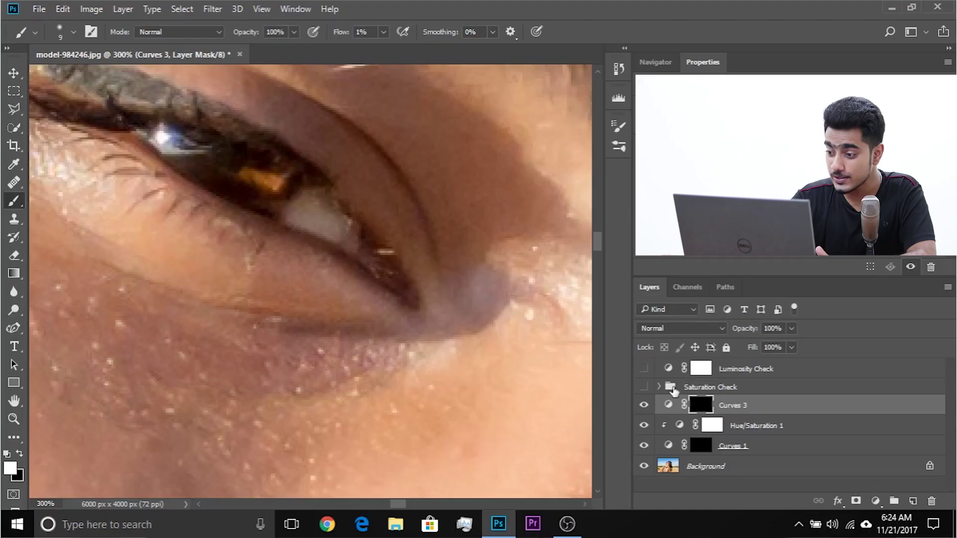
Using the Saturation Check view, add a Hue/Saturation layer clipped to Curves 3 with saturation +15, and hide the check group.
{"action": "left_click", "coordinate": [644, 387]}
{"action": "left_click_drag", "start_coordinate": [315, 332], "coordinate": [346, 355]}
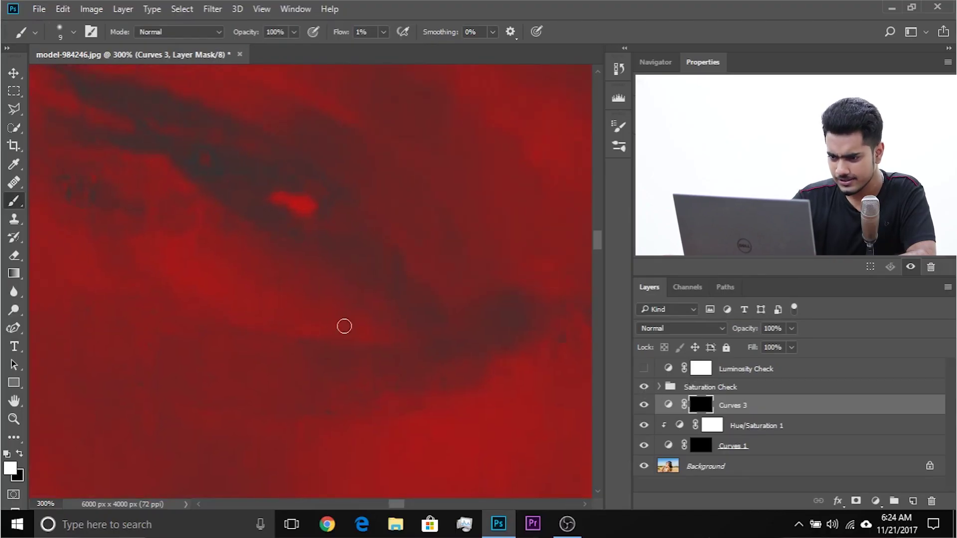
{"action": "left_click", "coordinate": [875, 501]}
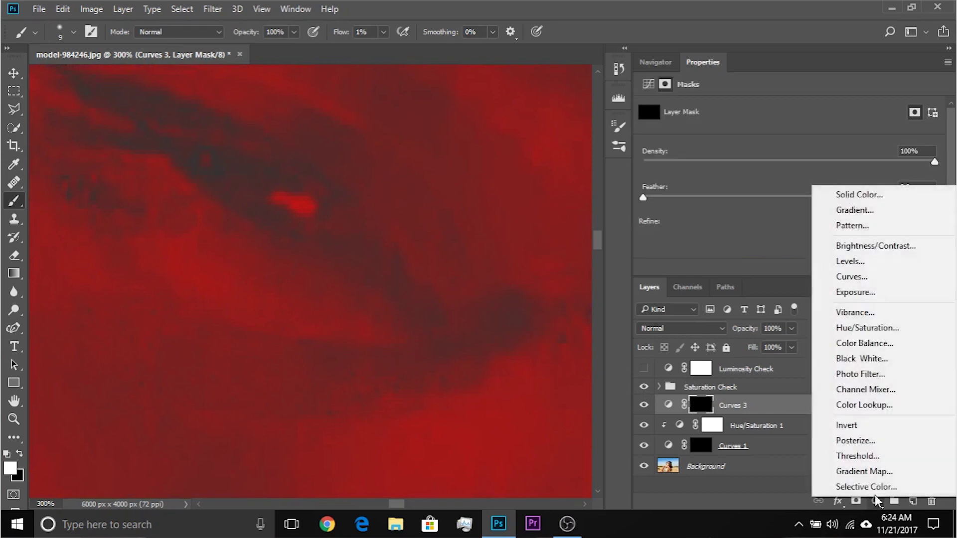
{"action": "left_click", "coordinate": [858, 332]}
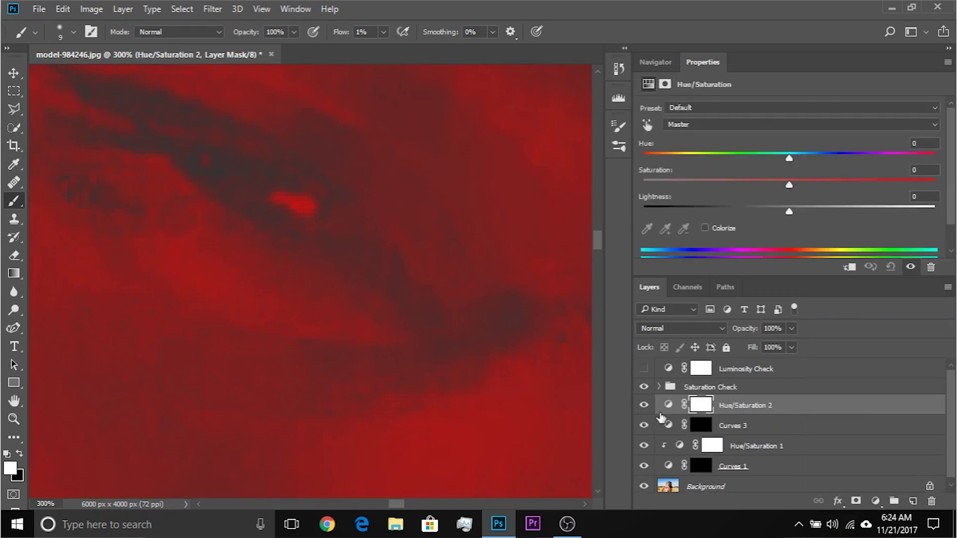
{"action": "left_click", "coordinate": [850, 269]}
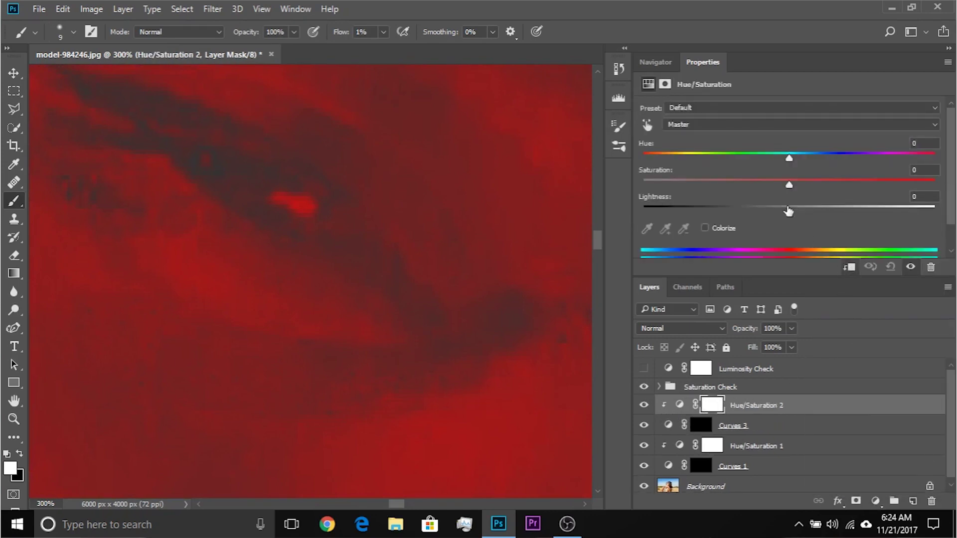
{"action": "left_click_drag", "start_coordinate": [791, 184], "coordinate": [818, 184]}
{"action": "left_click", "coordinate": [644, 387]}
{"action": "left_click", "coordinate": [644, 406]}
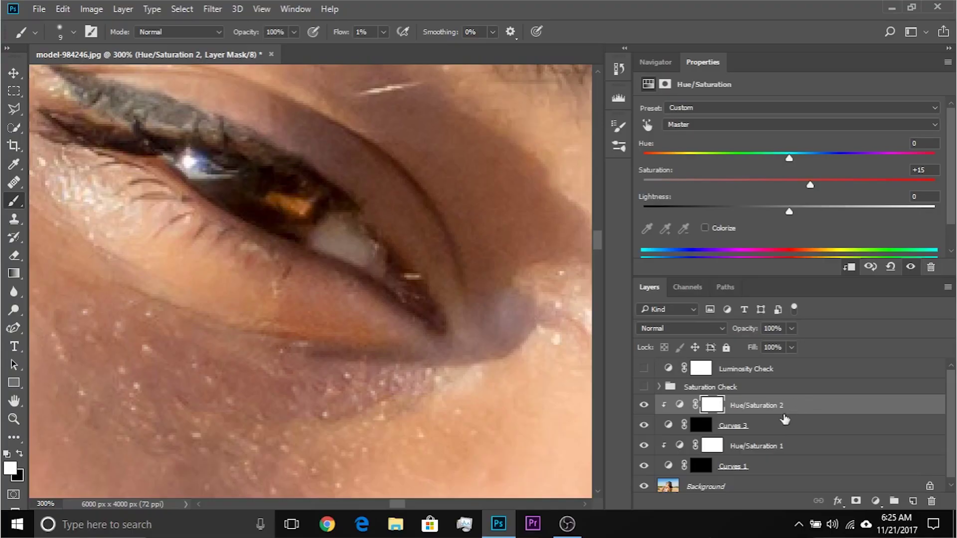
Add a Solid Color fill layer of 808080 above Hue/Saturation 2 and set its blend mode to Luminosity.
{"action": "left_click", "coordinate": [873, 502]}
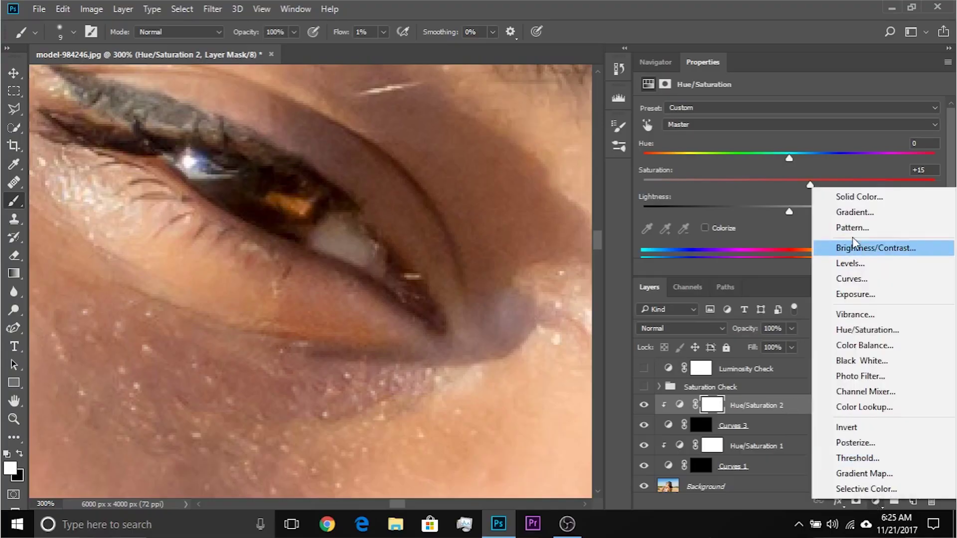
{"action": "left_click", "coordinate": [858, 197]}
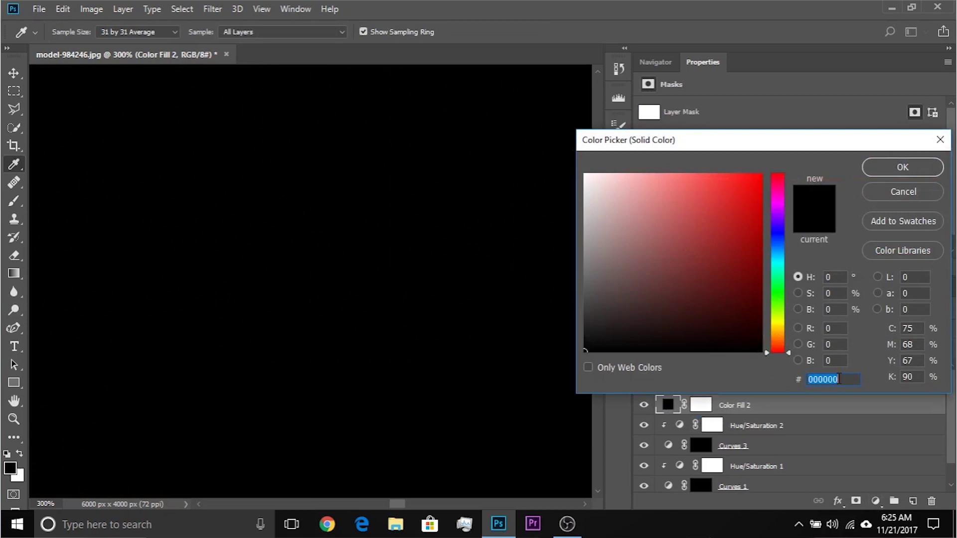
{"action": "type", "text": "808080"}
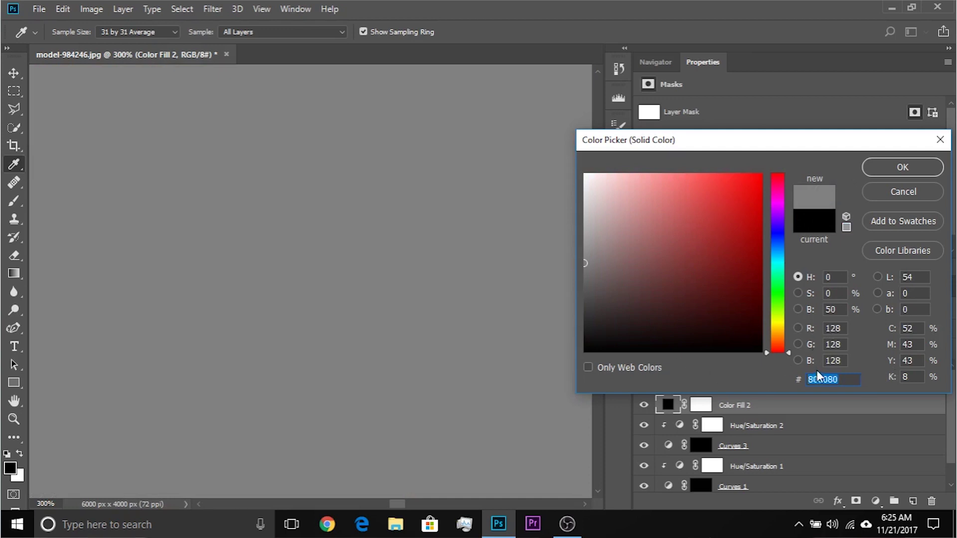
{"action": "left_click", "coordinate": [888, 168]}
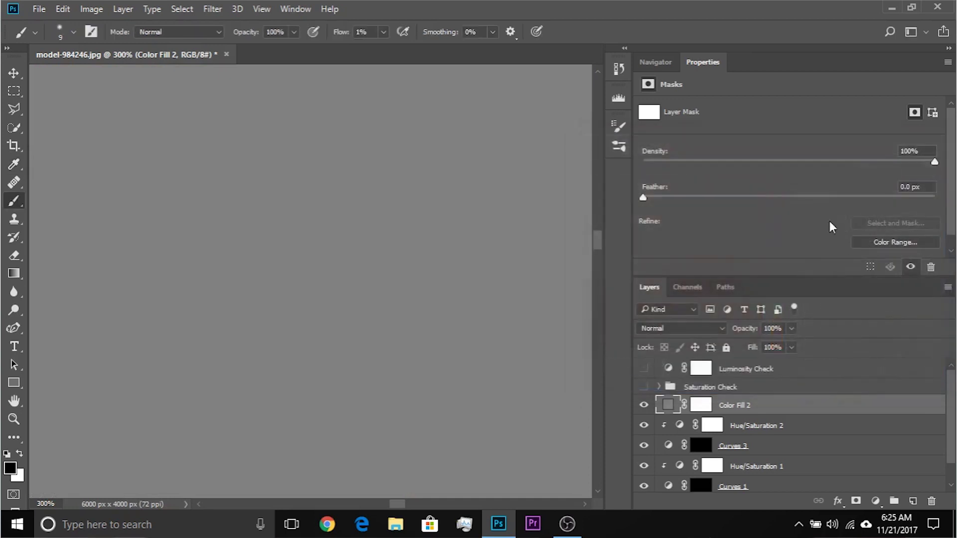
{"action": "left_click", "coordinate": [658, 333]}
{"action": "left_click", "coordinate": [654, 317]}
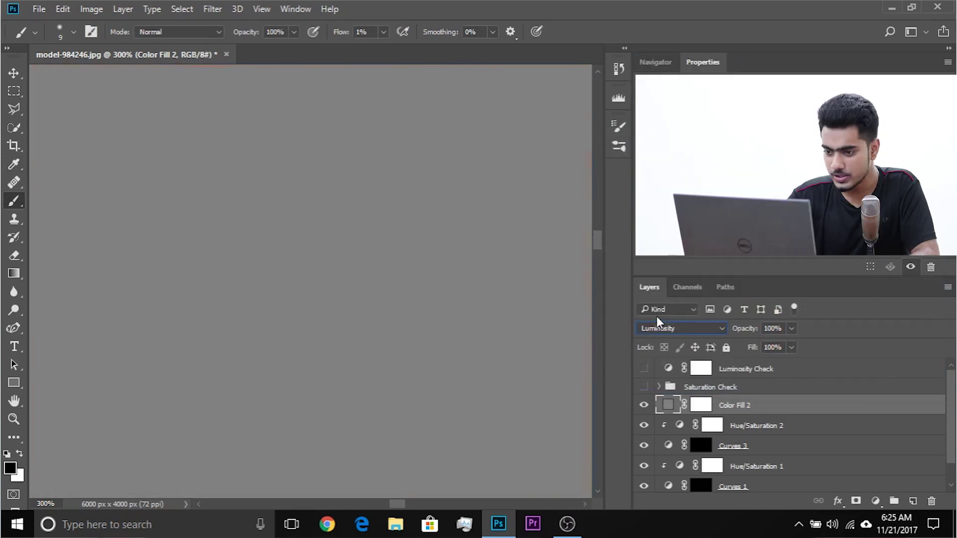
{"action": "left_click_drag", "start_coordinate": [344, 308], "coordinate": [434, 298]}
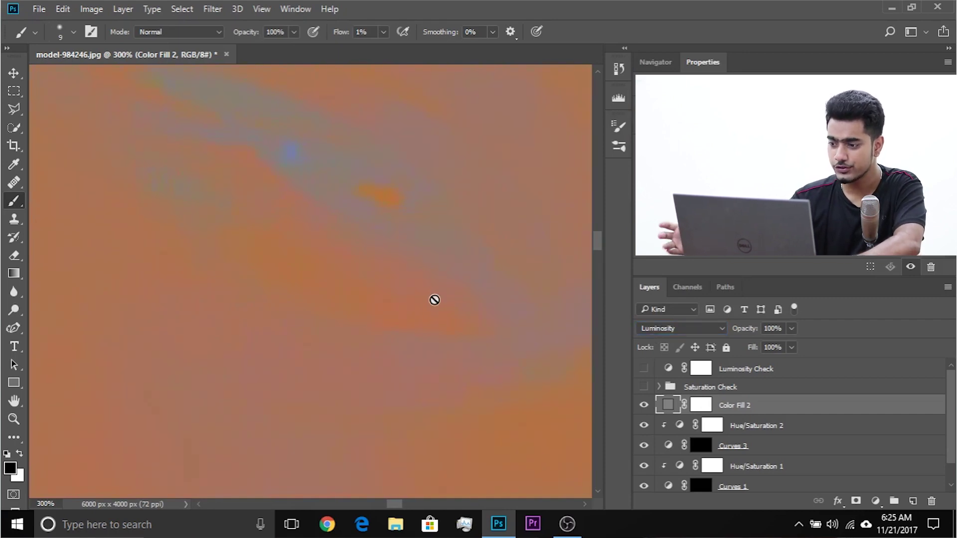
Add a Curves layer above the grey fill and shape an S-curve to strengthen the contrast of the hue view.
{"action": "left_click", "coordinate": [875, 500]}
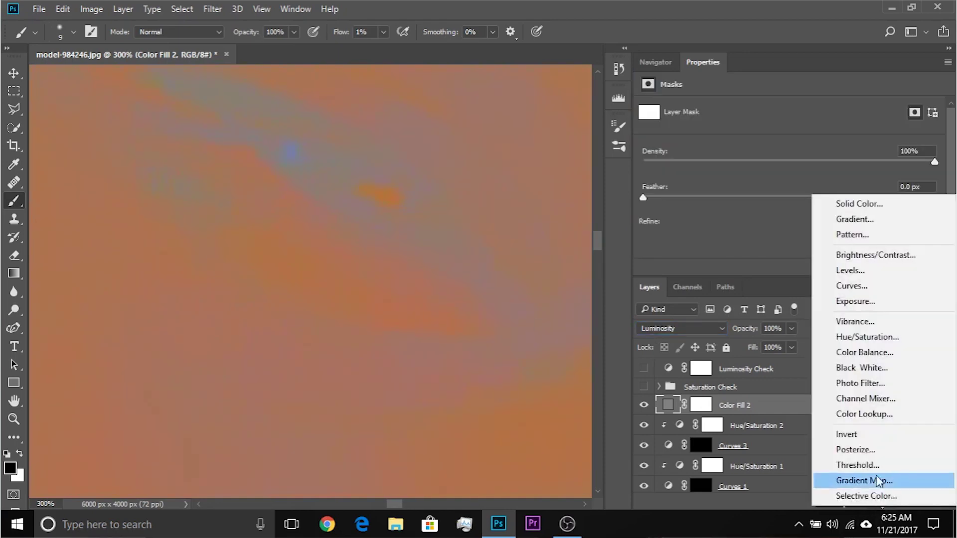
{"action": "left_click", "coordinate": [870, 286]}
{"action": "left_click_drag", "start_coordinate": [840, 191], "coordinate": [831, 183]}
{"action": "scroll", "coordinate": [810, 201], "scroll_direction": "down", "scroll_amount": 2}
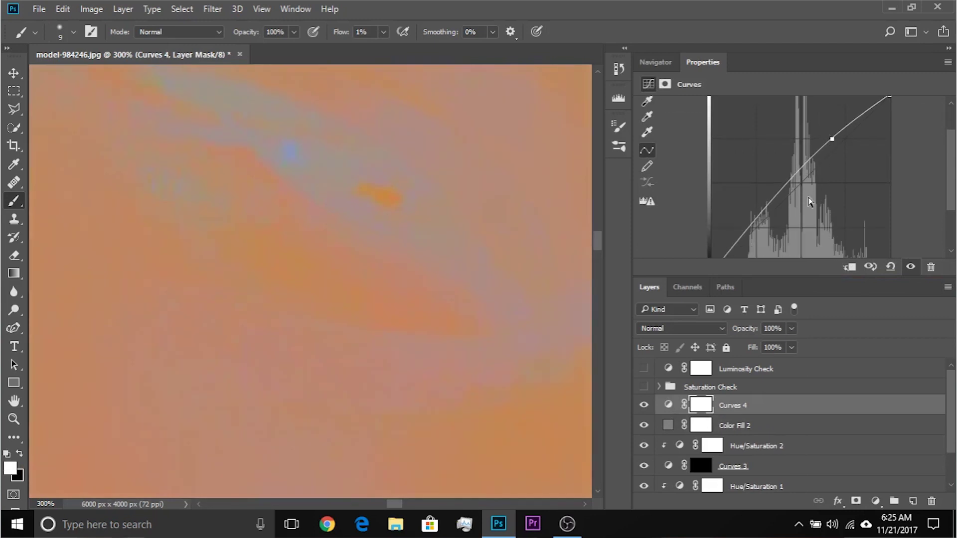
{"action": "left_click_drag", "start_coordinate": [759, 212], "coordinate": [783, 214]}
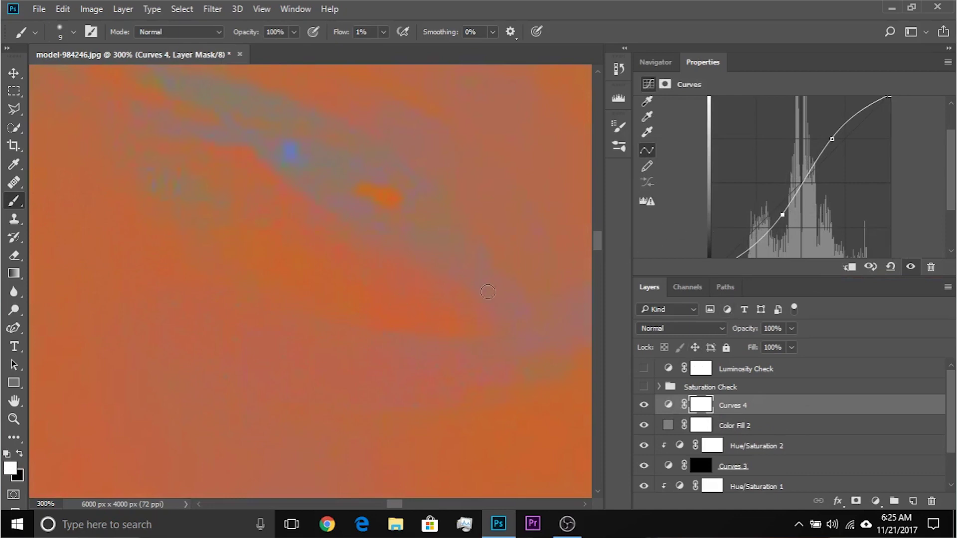
{"action": "left_click", "coordinate": [644, 405]}
Group Curves 4 and Color Fill 2 under the name "Hue Check" and hide the group.
{"action": "left_click", "coordinate": [743, 427], "text": "shift"}
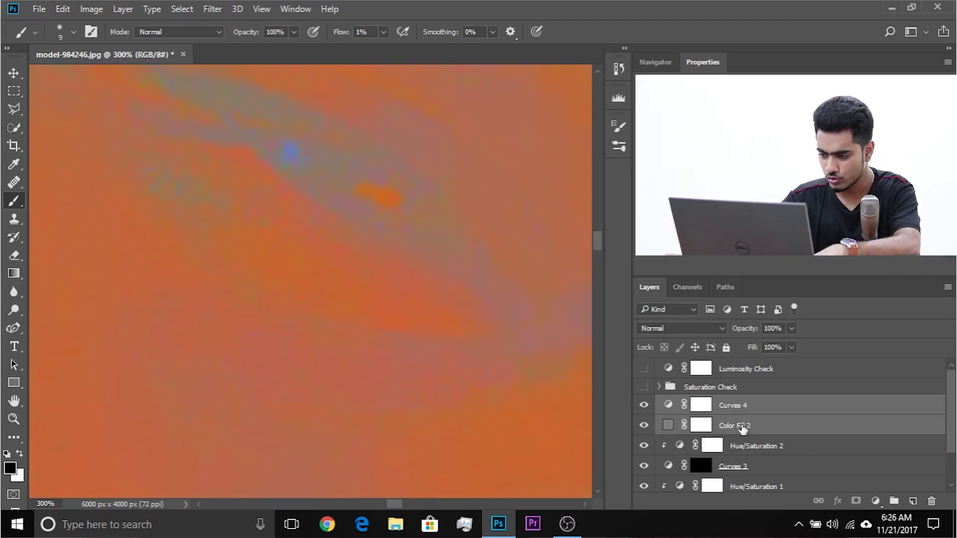
{"action": "key", "text": "ctrl+g"}
{"action": "double_click", "coordinate": [700, 404]}
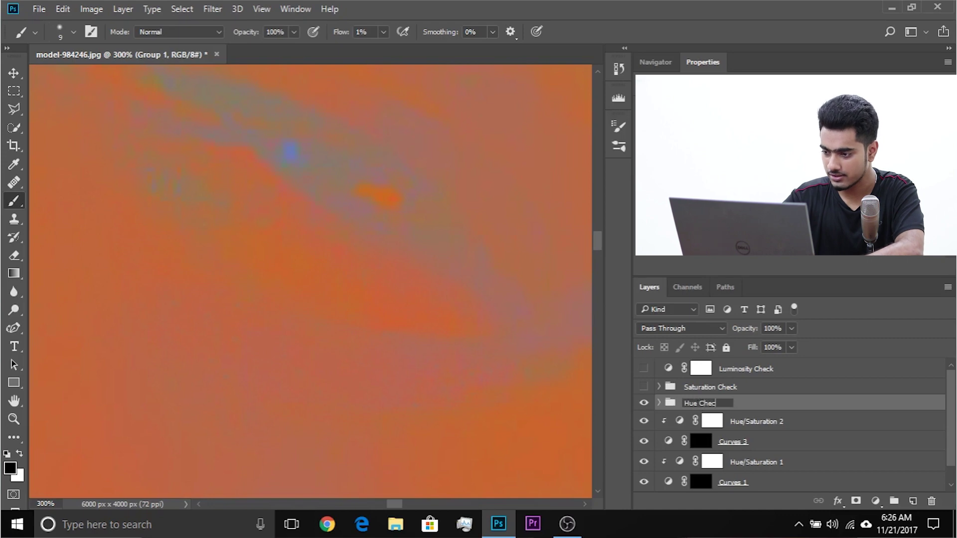
{"action": "type", "text": "Hue Check"}
{"action": "key", "text": "Return"}
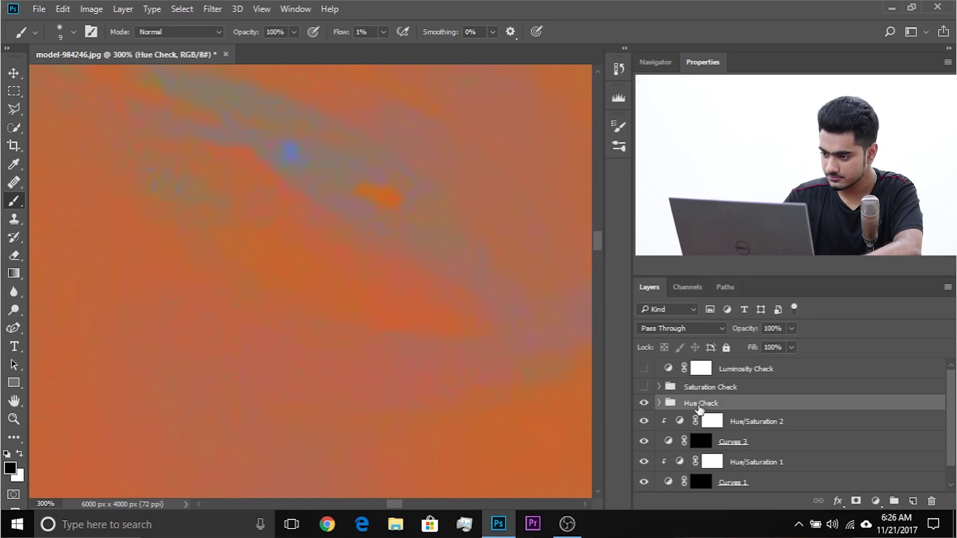
{"action": "left_click", "coordinate": [644, 404]}
Group Luminosity Check, Saturation Check and Hue Check together under the name "Check Layers".
{"action": "left_click", "coordinate": [767, 388], "text": "shift"}
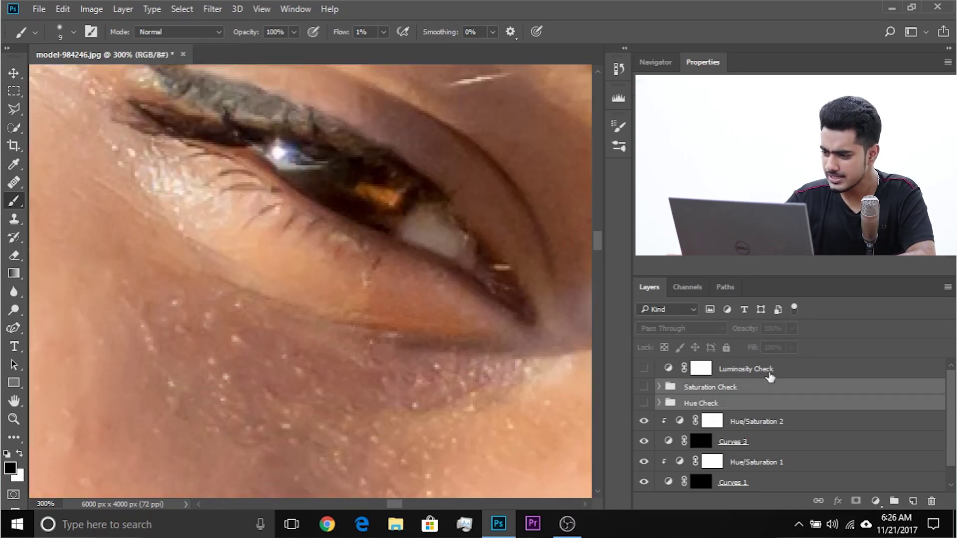
{"action": "left_click", "coordinate": [770, 370], "text": "shift"}
{"action": "key", "text": "ctrl+g"}
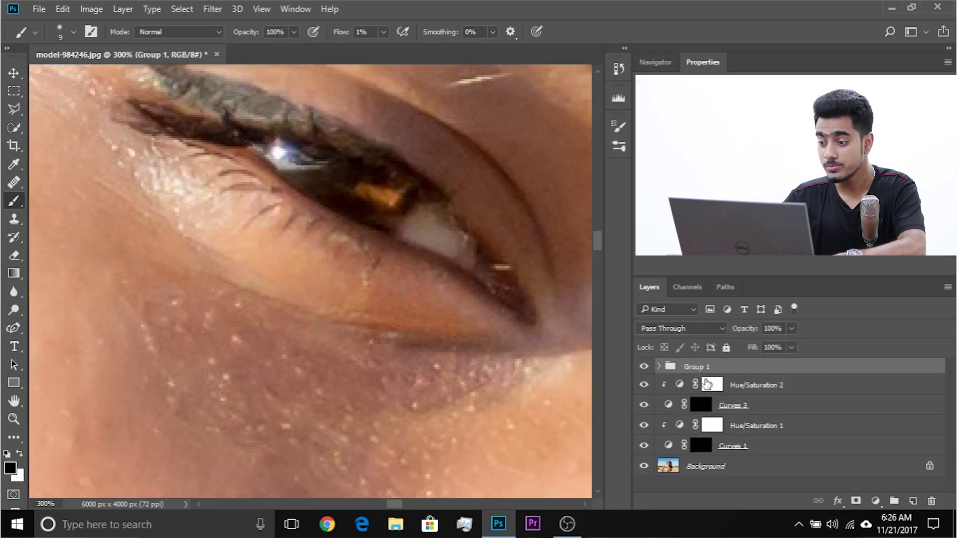
{"action": "double_click", "coordinate": [700, 367]}
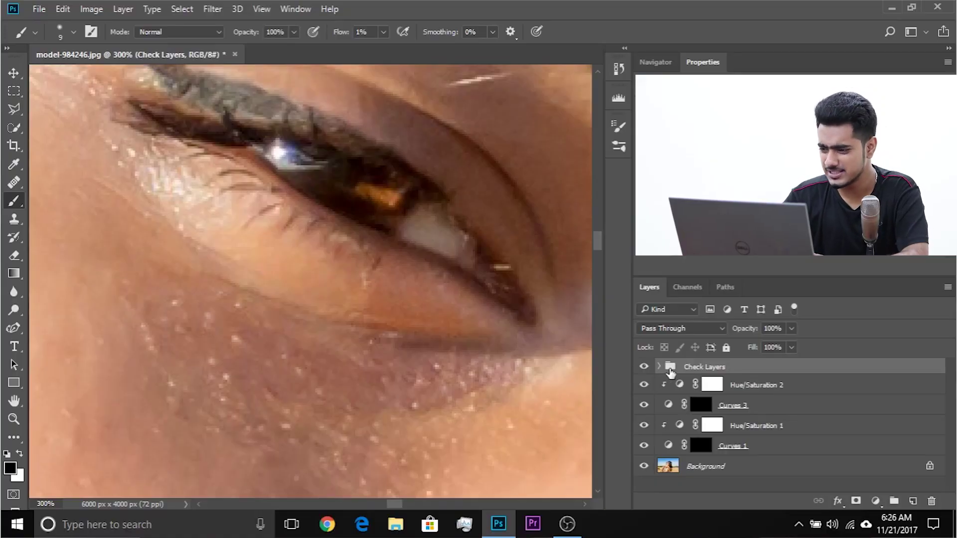
Using the Hue Check view, set the hue of Hue/Saturation 2 to +2 to match the surrounding skin, and hide the check.
{"action": "left_click", "coordinate": [659, 367]}
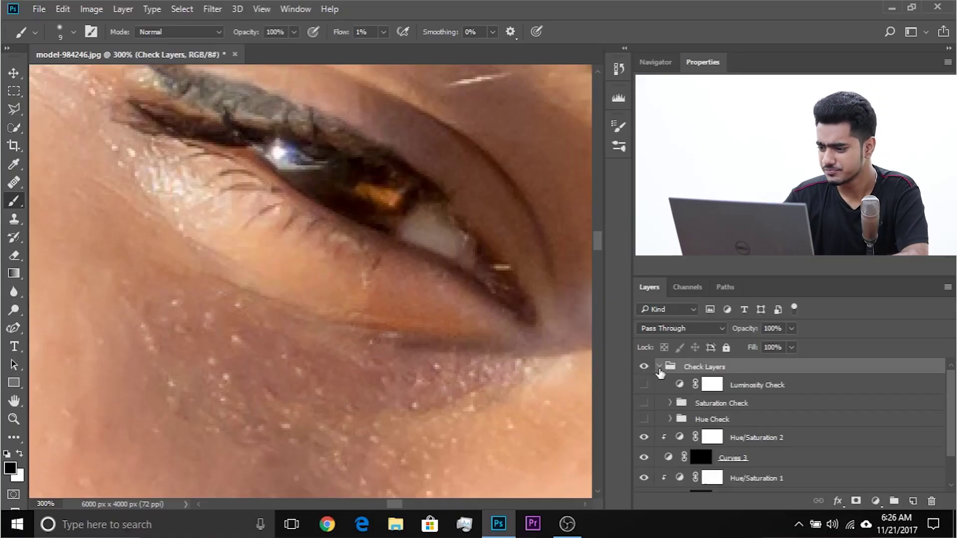
{"action": "left_click", "coordinate": [644, 421]}
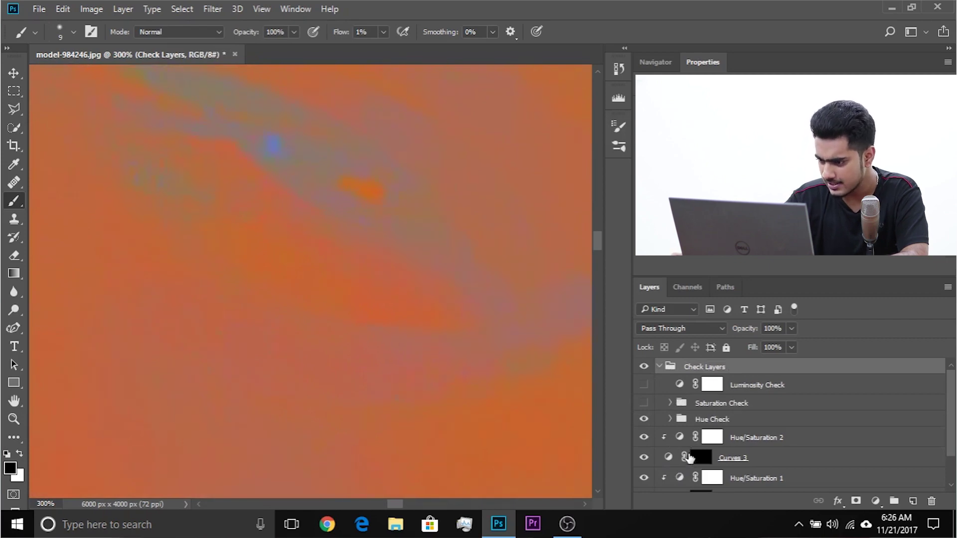
{"action": "left_click", "coordinate": [680, 438]}
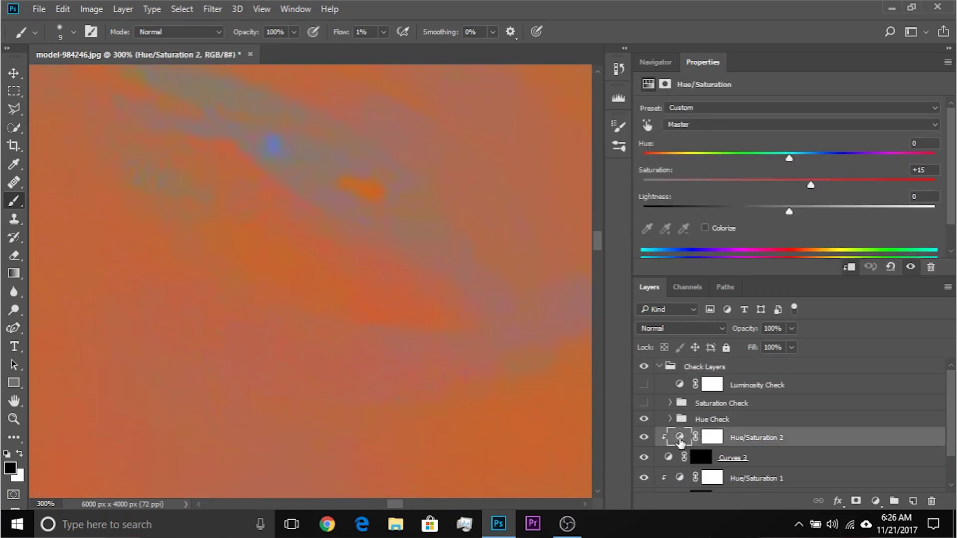
{"action": "left_click_drag", "start_coordinate": [789, 159], "coordinate": [769, 157]}
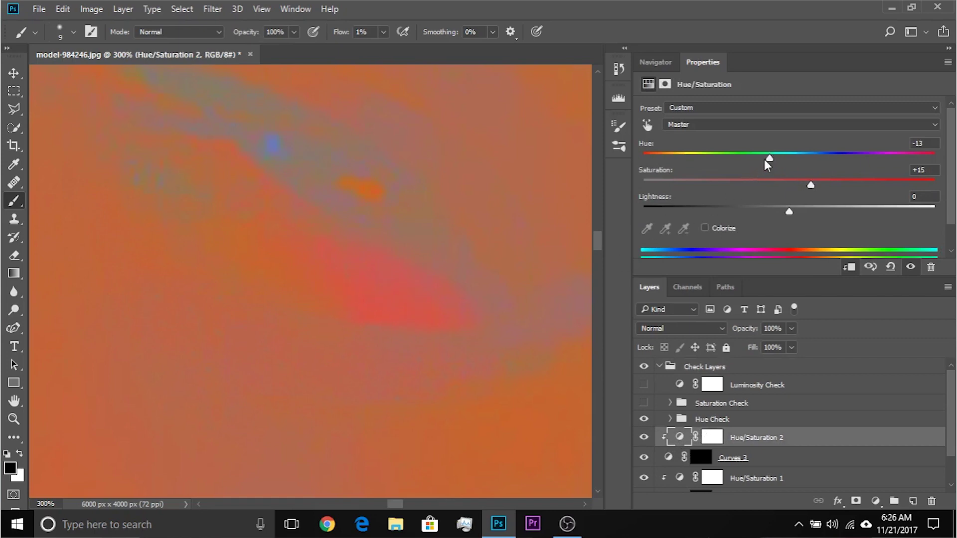
{"action": "left_click_drag", "start_coordinate": [766, 158], "coordinate": [786, 157]}
{"action": "left_click_drag", "start_coordinate": [793, 153], "coordinate": [789, 154]}
{"action": "left_click_drag", "start_coordinate": [787, 157], "coordinate": [794, 158]}
{"action": "left_click", "coordinate": [644, 420]}
Compare the retouched eye area with the original Background layer alone at 200% zoom.
{"action": "key", "text": "ctrl+minus"}
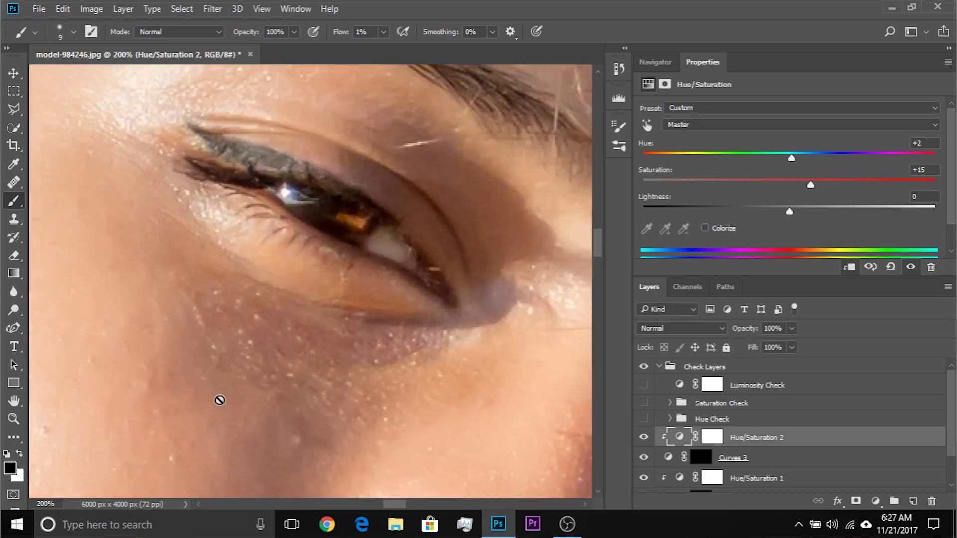
{"action": "scroll", "coordinate": [700, 423], "scroll_direction": "down", "scroll_amount": 2}
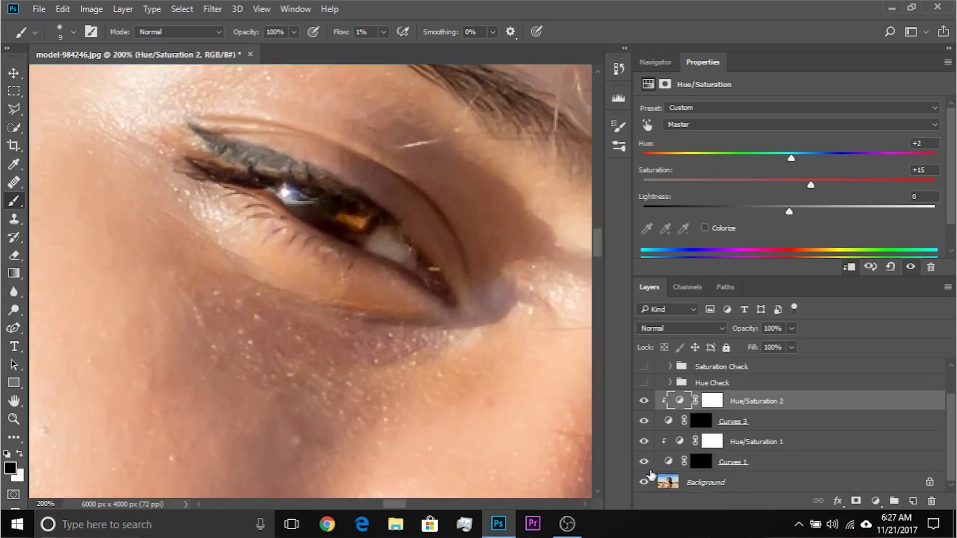
{"action": "left_click", "coordinate": [642, 482], "text": "alt"}
{"action": "left_click", "coordinate": [642, 482], "text": "alt"}
Add a Curves layer above Hue/Saturation 2, raise its midtones to brighten the image, and invert its mask to black.
{"action": "left_click", "coordinate": [875, 502]}
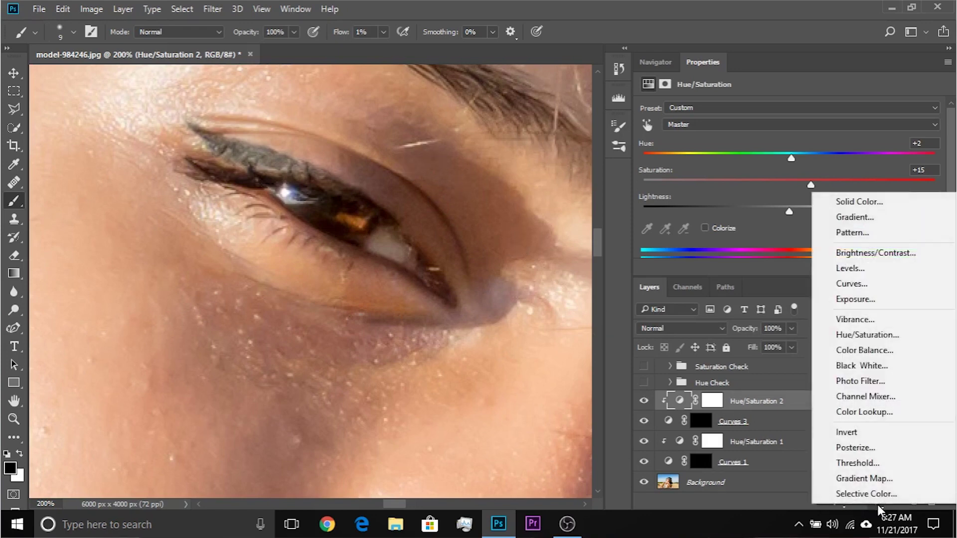
{"action": "left_click", "coordinate": [863, 282]}
{"action": "left_click_drag", "start_coordinate": [811, 220], "coordinate": [783, 207]}
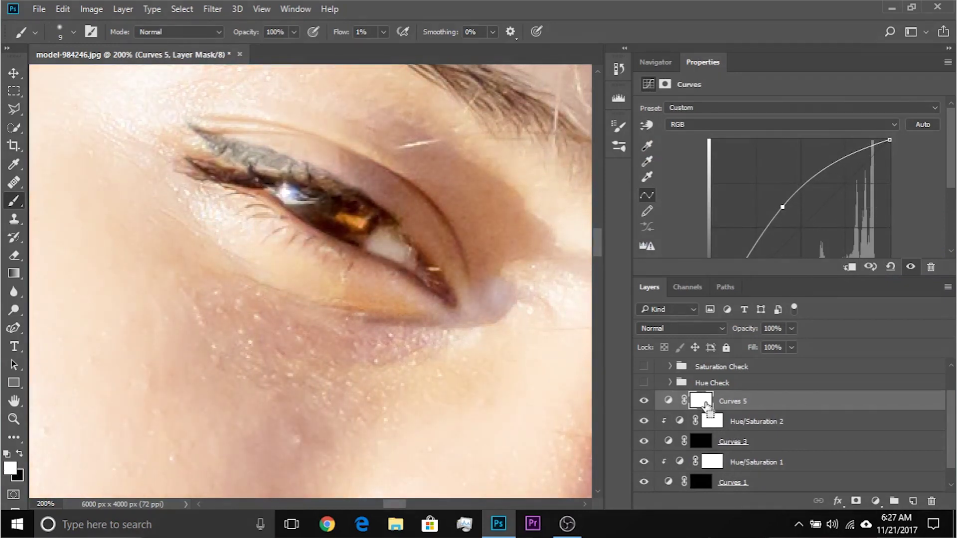
{"action": "key", "text": "ctrl+i"}
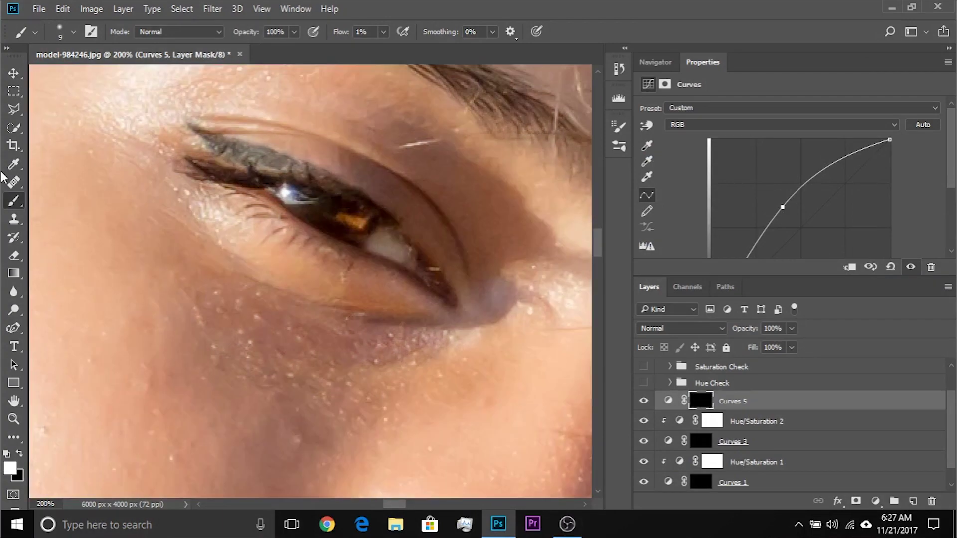
Size a white brush for dodging the dark shadow around the upper eyelid and inner eye corner on the Curves 5 mask.
{"action": "mouse_move", "coordinate": [466, 324]}
{"action": "left_mouse_down"}
{"action": "mouse_move", "coordinate": [375, 410]}
{"action": "mouse_move", "coordinate": [327, 350]}
{"action": "left_mouse_up"}
{"action": "key", "text": "ctrl+plus"}
{"action": "right_click", "coordinate": [353, 326], "text": "alt"}
{"action": "right_click", "coordinate": [338, 213], "text": "alt"}
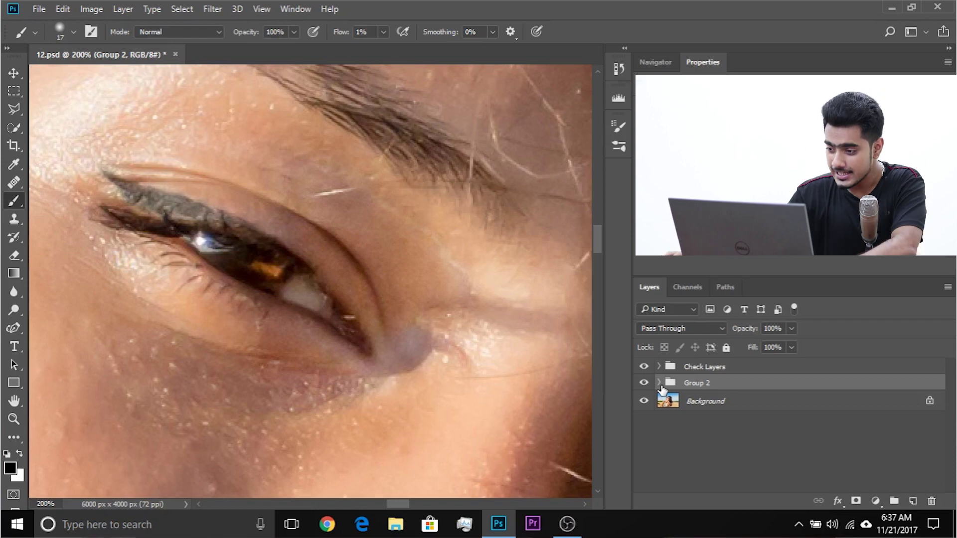
Compare the upper eyelid with and without Curves 2 copy 2 in Group 2, and expand the Check Layers group.
{"action": "left_click", "coordinate": [659, 383]}
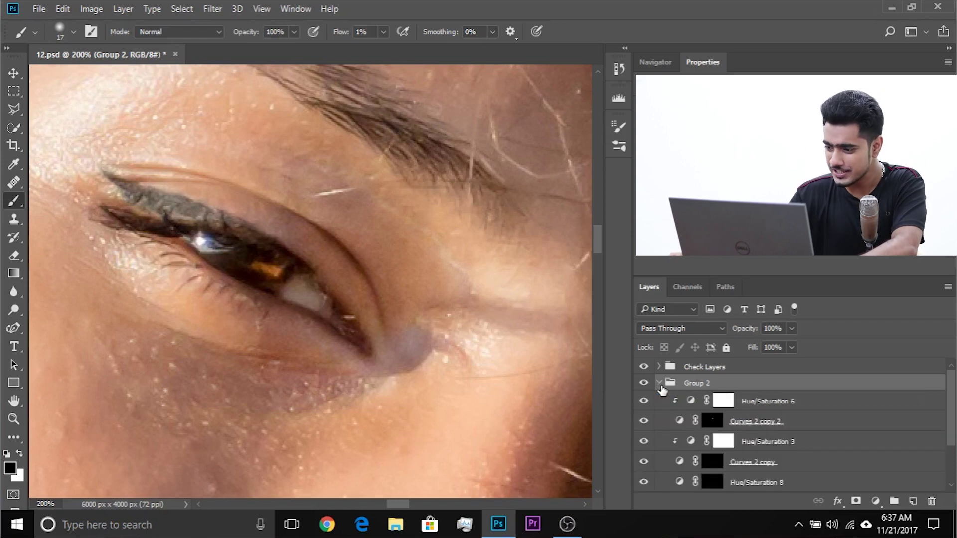
{"action": "left_click", "coordinate": [644, 422]}
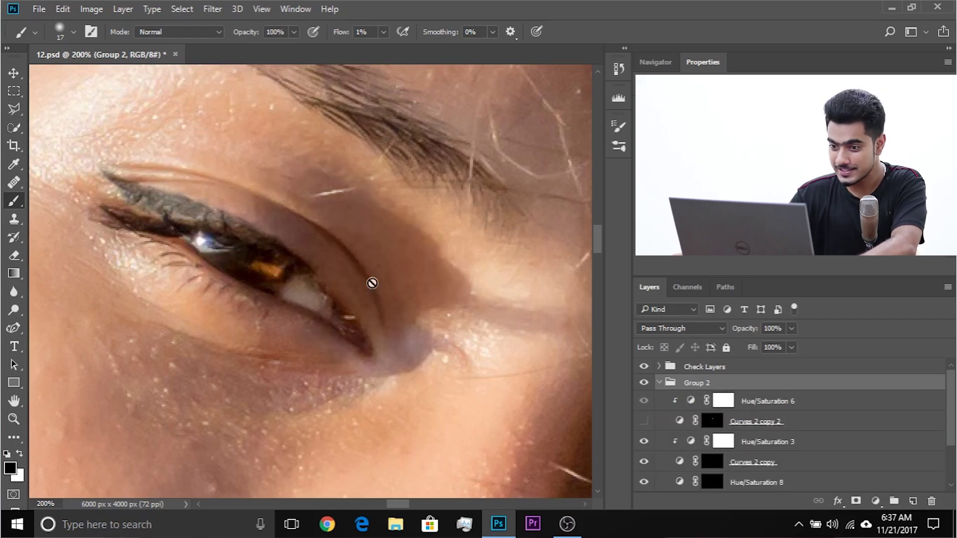
{"action": "left_click", "coordinate": [644, 422]}
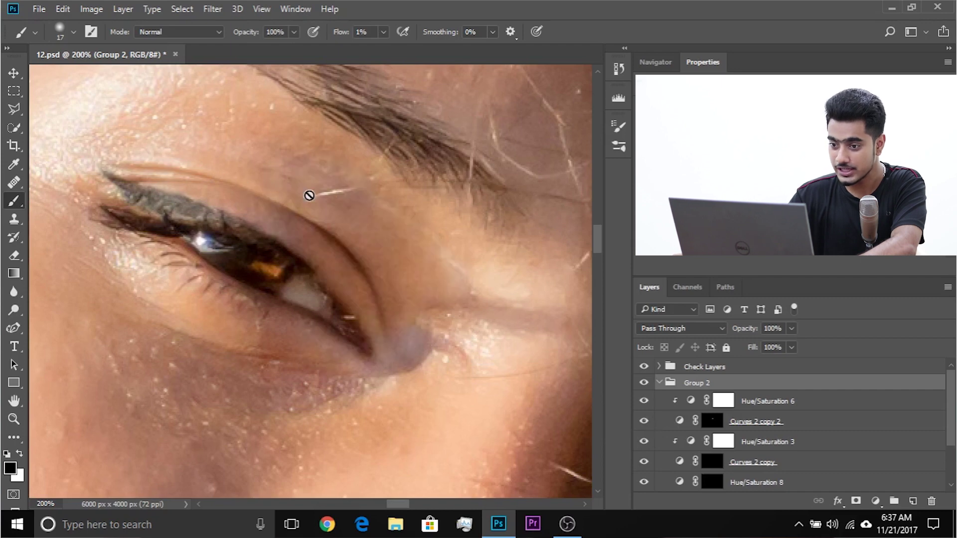
{"action": "left_click", "coordinate": [660, 368]}
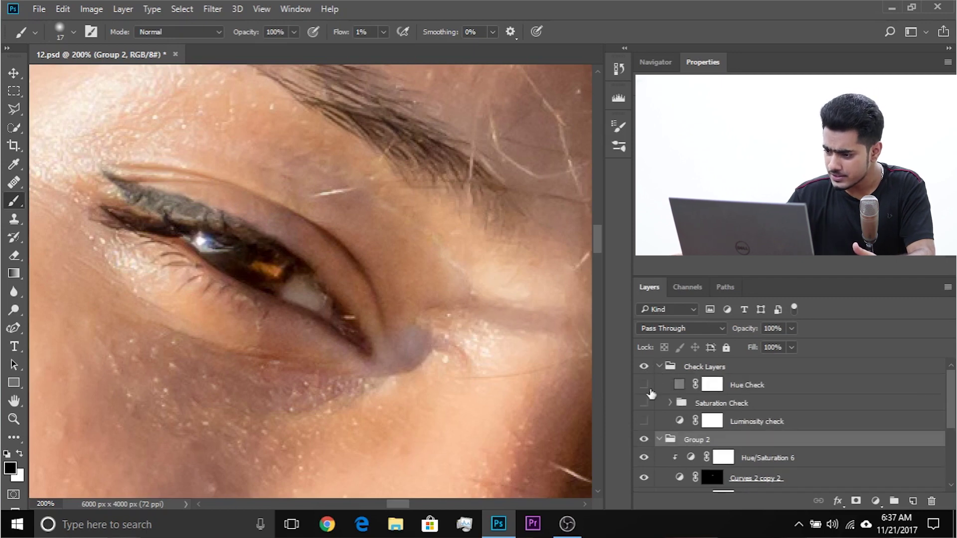
Inspect the eye area through the Luminosity check, Saturation Check and Hue Check layers, one at a time.
{"action": "left_click", "coordinate": [645, 422]}
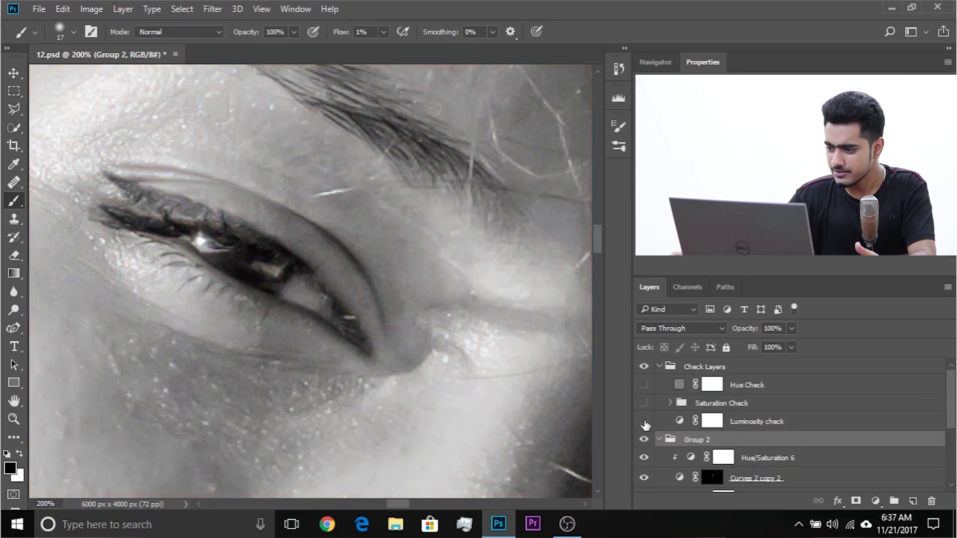
{"action": "left_click", "coordinate": [644, 404]}
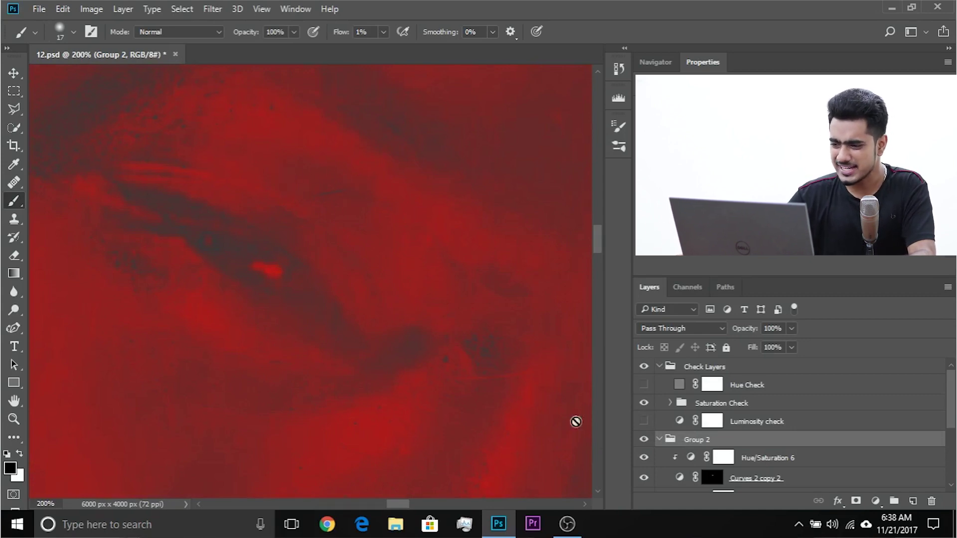
{"action": "left_click", "coordinate": [644, 403]}
{"action": "left_click", "coordinate": [644, 384]}
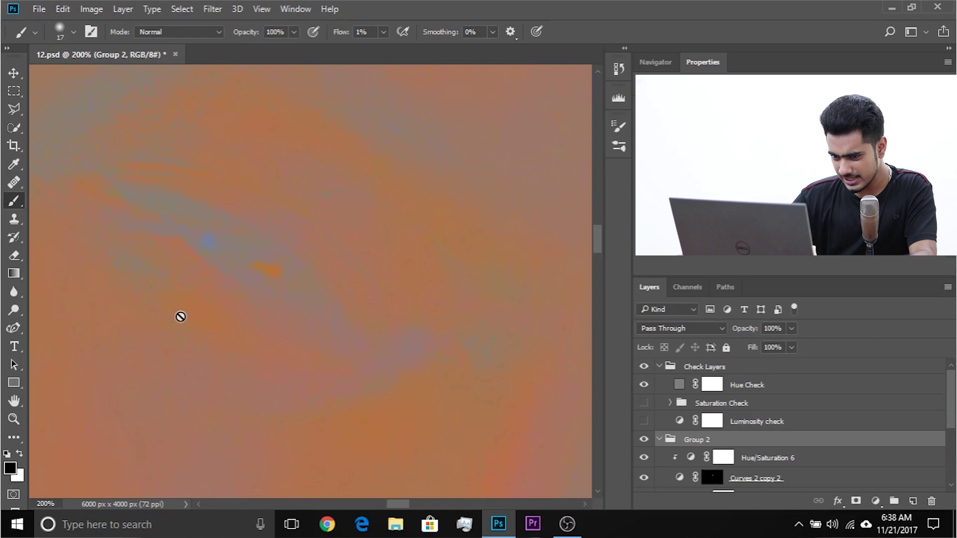
{"action": "left_click", "coordinate": [644, 385]}
Collapse the Check Layers and Group 2 groups, and add an empty layer above Group 2 for the Healing Brush Tool.
{"action": "left_click", "coordinate": [658, 367]}
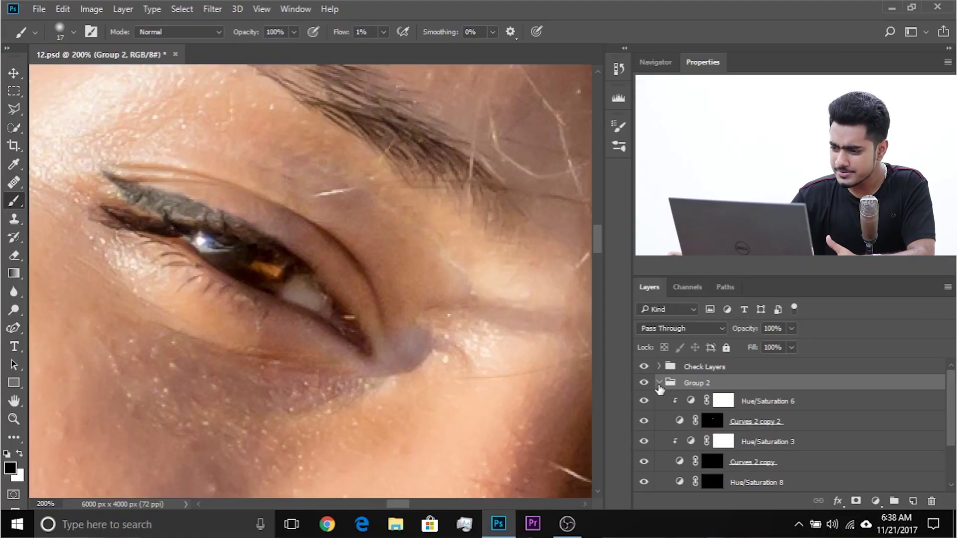
{"action": "left_click", "coordinate": [659, 383]}
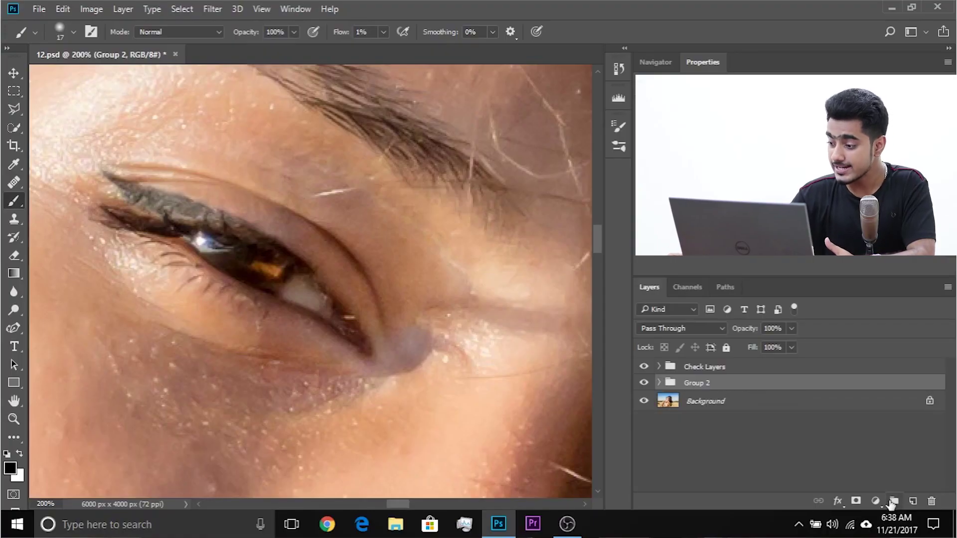
{"action": "left_click", "coordinate": [912, 501]}
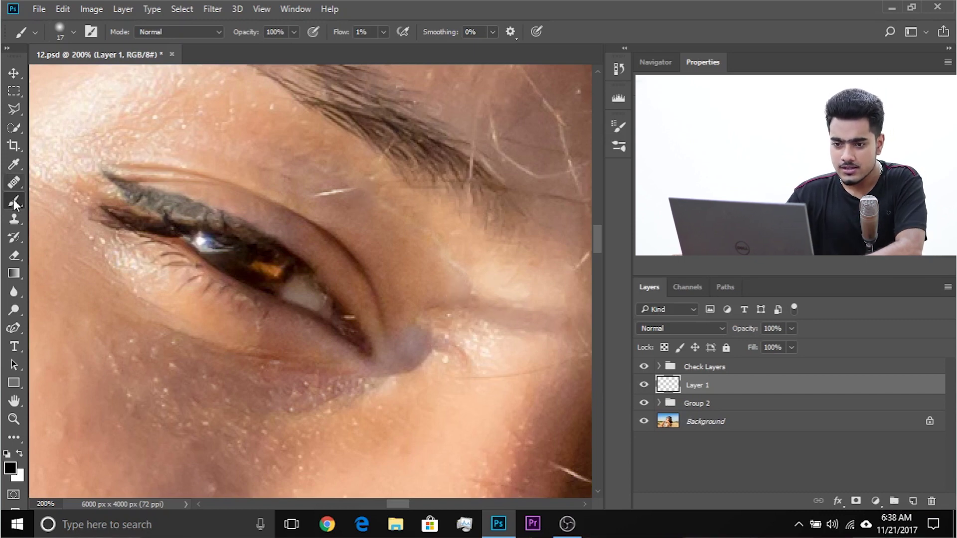
{"action": "left_click", "coordinate": [14, 183]}
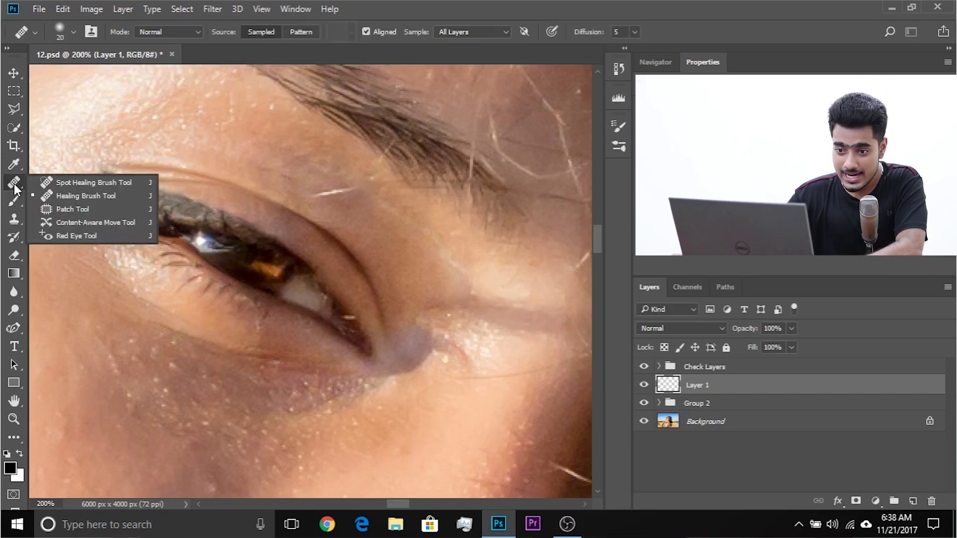
{"action": "left_click", "coordinate": [43, 197]}
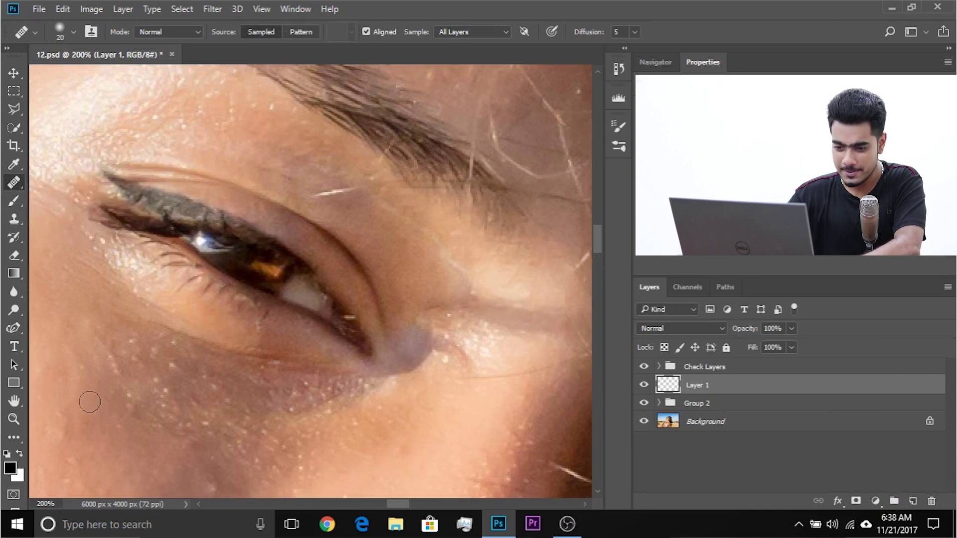
Heal the shadow edge beneath the inner eye corner with clean sampled skin, using a brush of about 22 to 33 px.
{"action": "scroll", "coordinate": [90, 401], "scroll_direction": "down", "scroll_amount": 3}
{"action": "scroll", "coordinate": [264, 408], "scroll_direction": "down", "scroll_amount": 1}
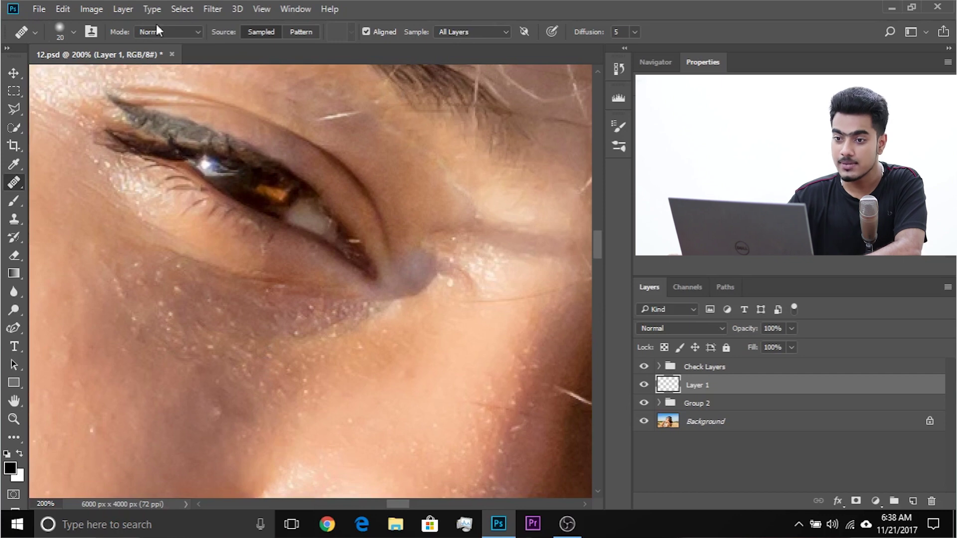
{"action": "mouse_move", "coordinate": [312, 324]}
{"action": "left_mouse_down"}
{"action": "mouse_move", "coordinate": [308, 309]}
{"action": "mouse_move", "coordinate": [328, 332]}
{"action": "left_mouse_up"}
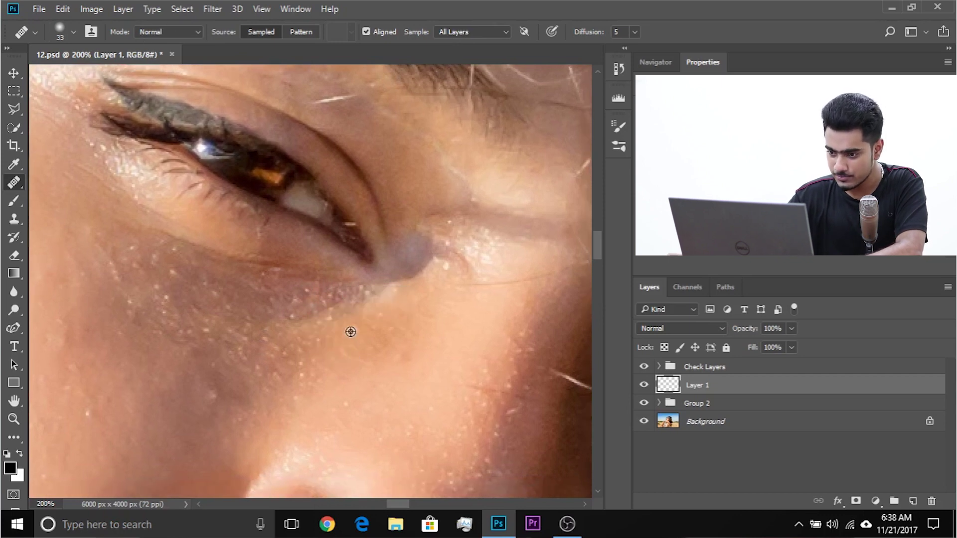
{"action": "key", "text": "bracketleft"}
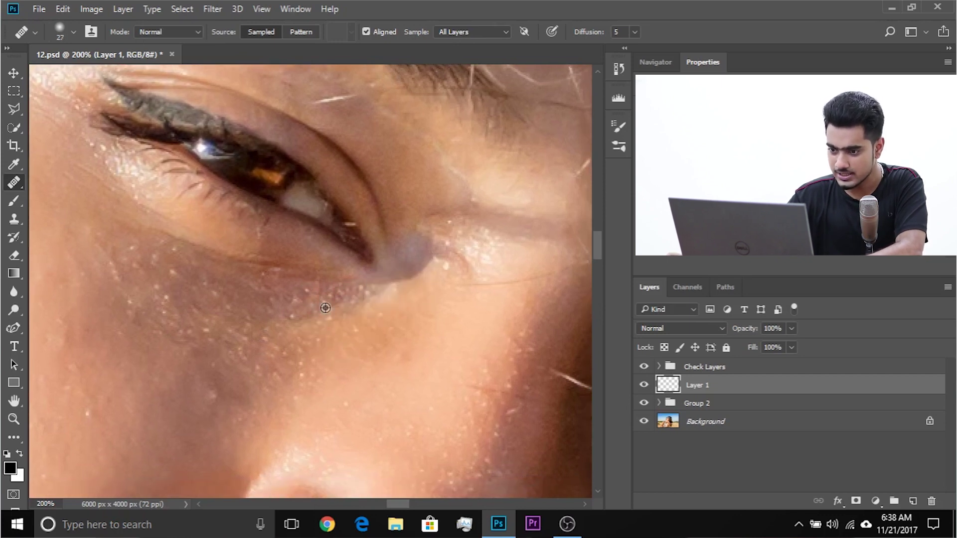
{"action": "left_click_drag", "start_coordinate": [331, 367], "coordinate": [363, 378]}
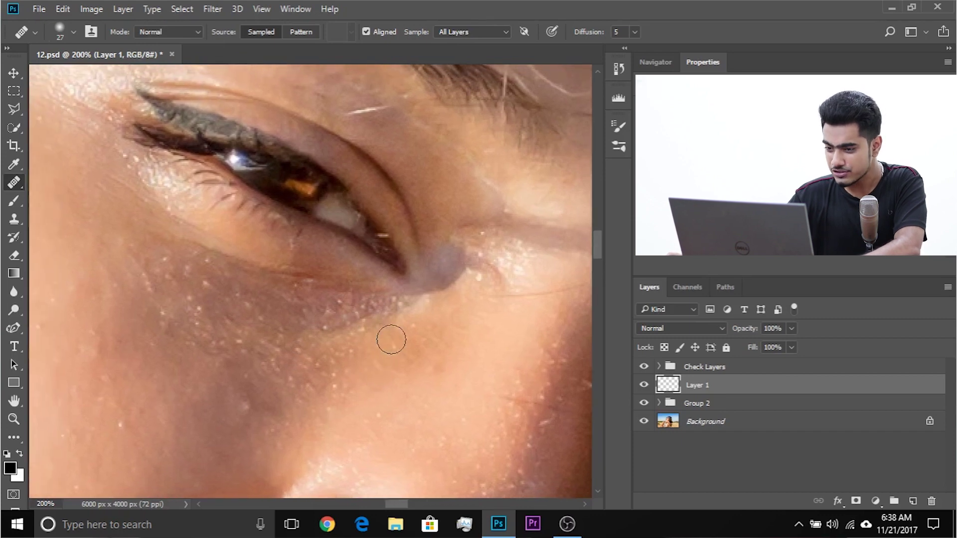
{"action": "left_click_drag", "start_coordinate": [310, 322], "coordinate": [305, 316]}
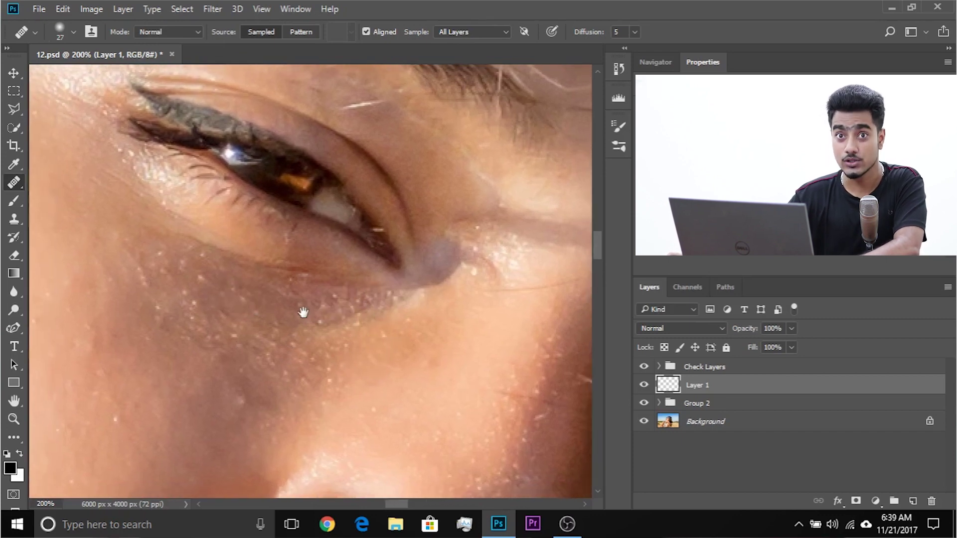
{"action": "key", "text": "bracketleft"}
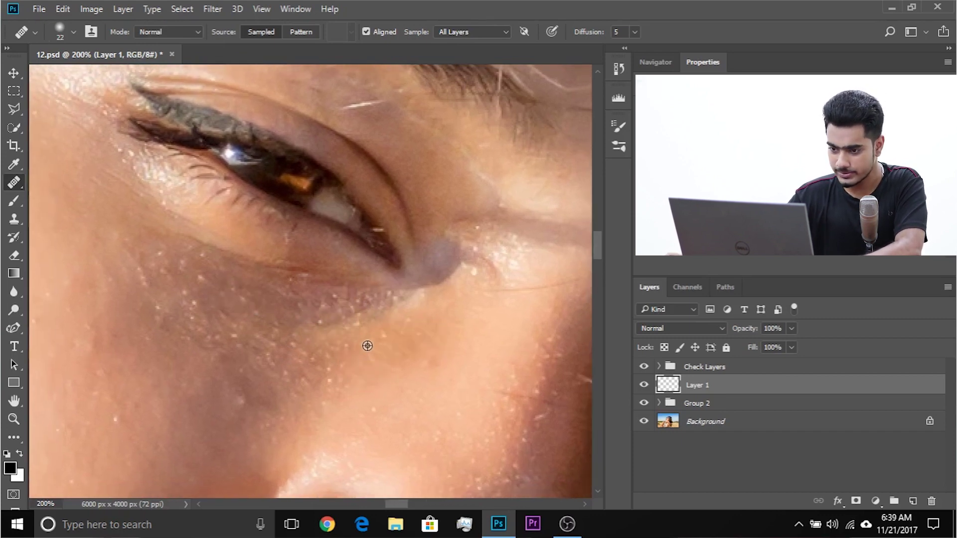
{"action": "key", "text": "bracketright"}
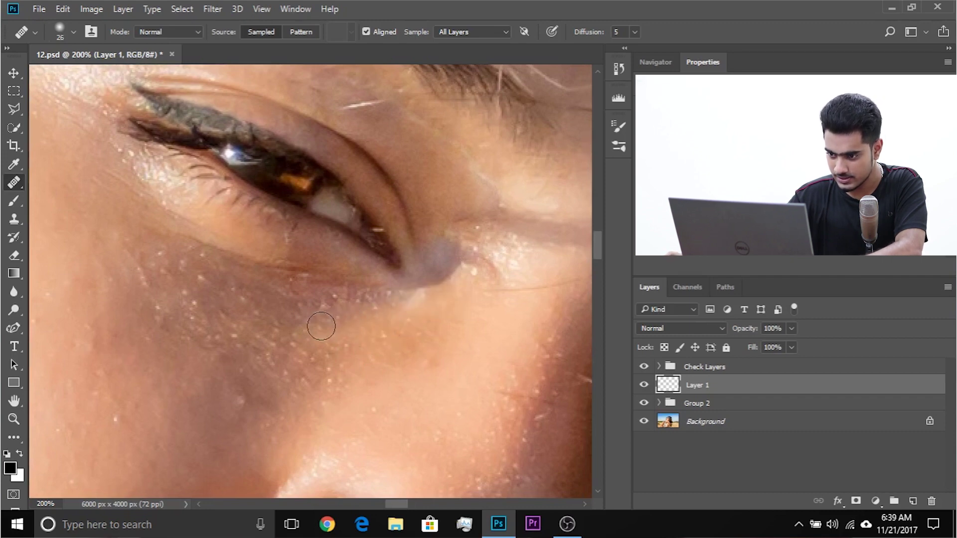
{"action": "left_click_drag", "start_coordinate": [422, 298], "coordinate": [385, 312]}
{"action": "mouse_move", "coordinate": [417, 354]}
{"action": "left_mouse_down"}
{"action": "mouse_move", "coordinate": [382, 357]}
{"action": "mouse_move", "coordinate": [352, 343]}
{"action": "mouse_move", "coordinate": [385, 367]}
{"action": "left_mouse_up"}
Heal the dark grey patch at the inner eye corner and blend the skin below it on Layer 1.
{"action": "key", "text": "ctrl+plus"}
{"action": "left_click", "coordinate": [420, 352], "text": "alt"}
{"action": "mouse_move", "coordinate": [412, 323]}
{"action": "left_mouse_down"}
{"action": "mouse_move", "coordinate": [397, 283]}
{"action": "mouse_move", "coordinate": [358, 298]}
{"action": "mouse_move", "coordinate": [355, 315]}
{"action": "mouse_move", "coordinate": [315, 336]}
{"action": "left_mouse_up"}
{"action": "mouse_move", "coordinate": [383, 330]}
{"action": "left_mouse_down"}
{"action": "mouse_move", "coordinate": [329, 350]}
{"action": "mouse_move", "coordinate": [363, 392]}
{"action": "left_mouse_up"}
{"action": "left_click", "coordinate": [364, 392], "text": "alt"}
{"action": "mouse_move", "coordinate": [341, 290]}
{"action": "left_mouse_down"}
{"action": "mouse_move", "coordinate": [326, 331]}
{"action": "mouse_move", "coordinate": [296, 359]}
{"action": "left_mouse_up"}
{"action": "mouse_move", "coordinate": [289, 412]}
{"action": "left_mouse_down"}
{"action": "mouse_move", "coordinate": [355, 378]}
{"action": "mouse_move", "coordinate": [342, 405]}
{"action": "left_mouse_up"}
{"action": "left_click", "coordinate": [325, 419], "text": "alt"}
{"action": "left_click_drag", "start_coordinate": [269, 347], "coordinate": [313, 335]}
{"action": "left_click_drag", "start_coordinate": [467, 253], "coordinate": [369, 413]}
{"action": "left_click_drag", "start_coordinate": [390, 355], "coordinate": [340, 310]}
{"action": "left_click_drag", "start_coordinate": [417, 299], "coordinate": [405, 288]}
{"action": "left_click", "coordinate": [410, 295], "text": "alt"}
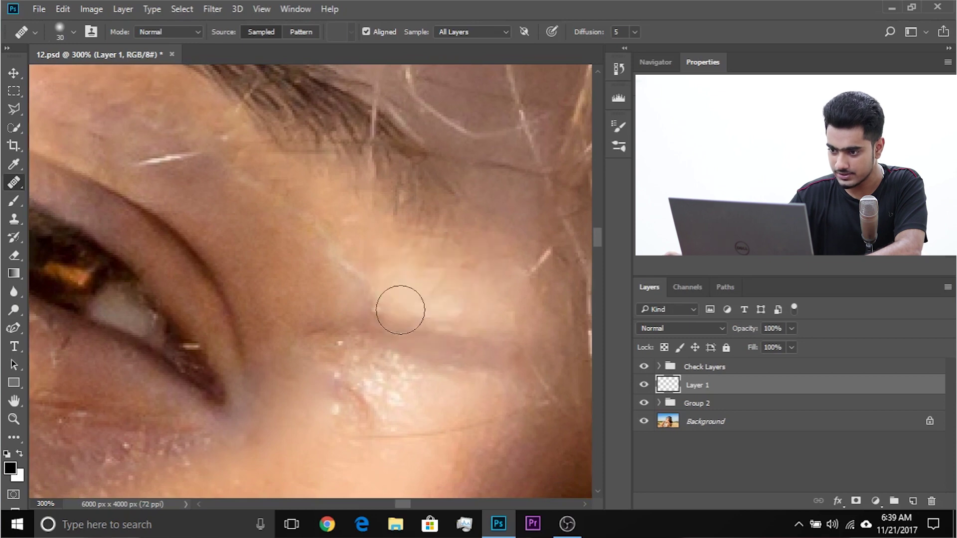
Heal the dark crease running across the nose bridge beside the inner eye corner.
{"action": "mouse_move", "coordinate": [378, 328]}
{"action": "left_mouse_down"}
{"action": "mouse_move", "coordinate": [410, 338]}
{"action": "mouse_move", "coordinate": [407, 308]}
{"action": "mouse_move", "coordinate": [408, 329]}
{"action": "mouse_move", "coordinate": [420, 334]}
{"action": "mouse_move", "coordinate": [443, 324]}
{"action": "mouse_move", "coordinate": [450, 338]}
{"action": "mouse_move", "coordinate": [458, 325]}
{"action": "mouse_move", "coordinate": [464, 358]}
{"action": "mouse_move", "coordinate": [481, 353]}
{"action": "mouse_move", "coordinate": [482, 332]}
{"action": "left_mouse_up"}
{"action": "left_click", "coordinate": [403, 295], "text": "alt"}
{"action": "left_click", "coordinate": [441, 314], "text": "alt"}
{"action": "mouse_move", "coordinate": [395, 364]}
{"action": "left_mouse_down"}
{"action": "mouse_move", "coordinate": [426, 373]}
{"action": "mouse_move", "coordinate": [447, 355]}
{"action": "left_mouse_up"}
{"action": "left_click_drag", "start_coordinate": [411, 289], "coordinate": [486, 329]}
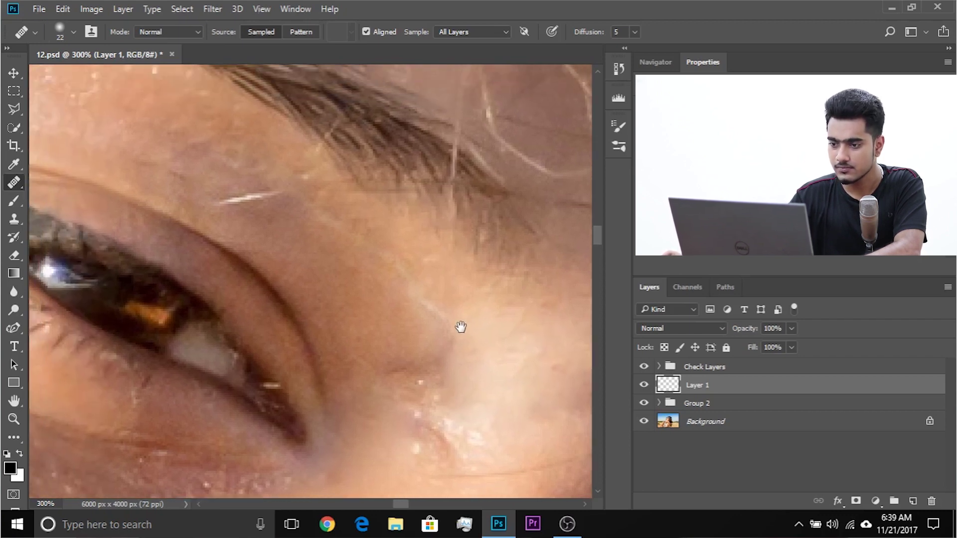
Heal the pale vein-like line and remaining shadow between the inner end of the eyebrow and the nose bridge.
{"action": "right_click", "coordinate": [183, 150], "text": "alt"}
{"action": "left_click_drag", "start_coordinate": [327, 226], "coordinate": [382, 267]}
{"action": "left_click_drag", "start_coordinate": [405, 315], "coordinate": [372, 301]}
{"action": "right_click", "coordinate": [414, 311], "text": "alt"}
{"action": "left_click", "coordinate": [381, 229], "text": "alt"}
{"action": "mouse_move", "coordinate": [339, 237]}
{"action": "left_mouse_down"}
{"action": "mouse_move", "coordinate": [391, 282]}
{"action": "mouse_move", "coordinate": [369, 288]}
{"action": "mouse_move", "coordinate": [379, 304]}
{"action": "left_mouse_up"}
{"action": "right_click", "coordinate": [398, 285], "text": "alt"}
{"action": "left_click", "coordinate": [428, 278], "text": "alt"}
{"action": "left_click_drag", "start_coordinate": [374, 339], "coordinate": [316, 340]}
{"action": "right_click", "coordinate": [380, 333], "text": "alt"}
{"action": "left_click", "coordinate": [402, 314], "text": "alt"}
{"action": "left_click_drag", "start_coordinate": [414, 354], "coordinate": [372, 314]}
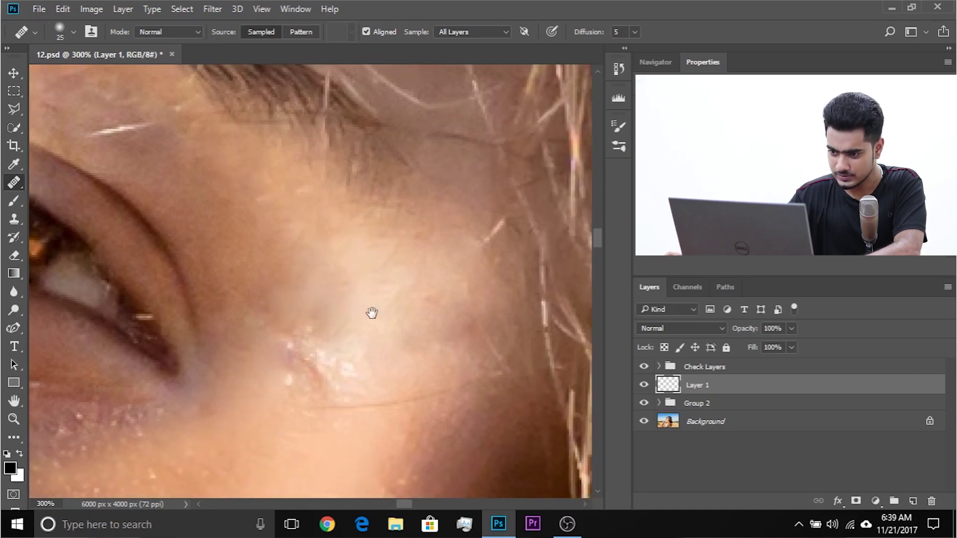
Heal the reddish crease and shiny spots on the nose bridge with a 25 px healing brush.
{"action": "right_click", "coordinate": [352, 337], "text": "alt"}
{"action": "left_click", "coordinate": [371, 253], "text": "alt"}
{"action": "mouse_move", "coordinate": [270, 306]}
{"action": "left_mouse_down"}
{"action": "mouse_move", "coordinate": [309, 356]}
{"action": "mouse_move", "coordinate": [335, 332]}
{"action": "left_mouse_up"}
{"action": "right_click", "coordinate": [376, 309], "text": "alt"}
{"action": "left_click", "coordinate": [377, 310], "text": "alt"}
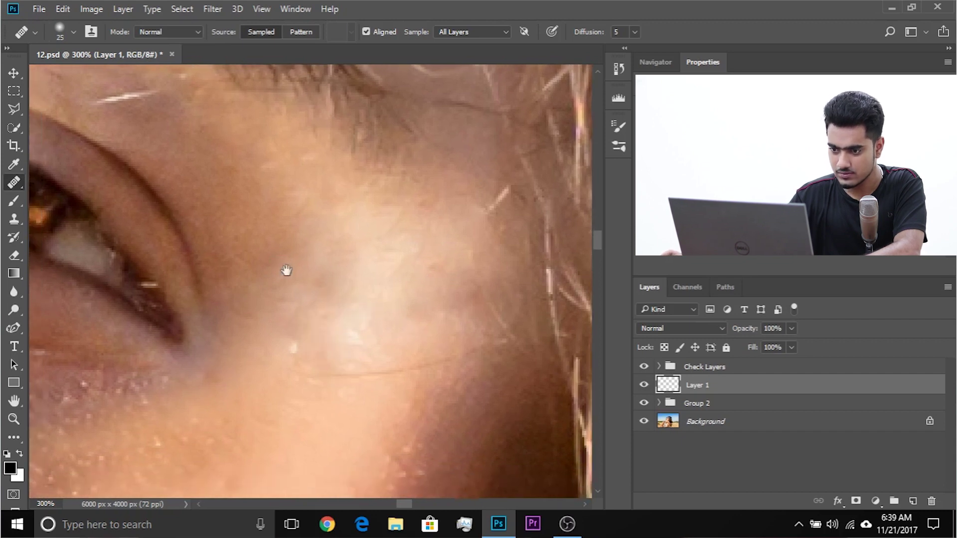
Heal the discoloured skin on the upper eyelid below the eyebrow, sampling the clean skin nearby.
{"action": "left_click_drag", "start_coordinate": [286, 269], "coordinate": [367, 387]}
{"action": "left_click_drag", "start_coordinate": [127, 163], "coordinate": [205, 197]}
{"action": "right_click", "coordinate": [198, 216], "text": "alt"}
{"action": "left_click", "coordinate": [219, 216], "text": "alt"}
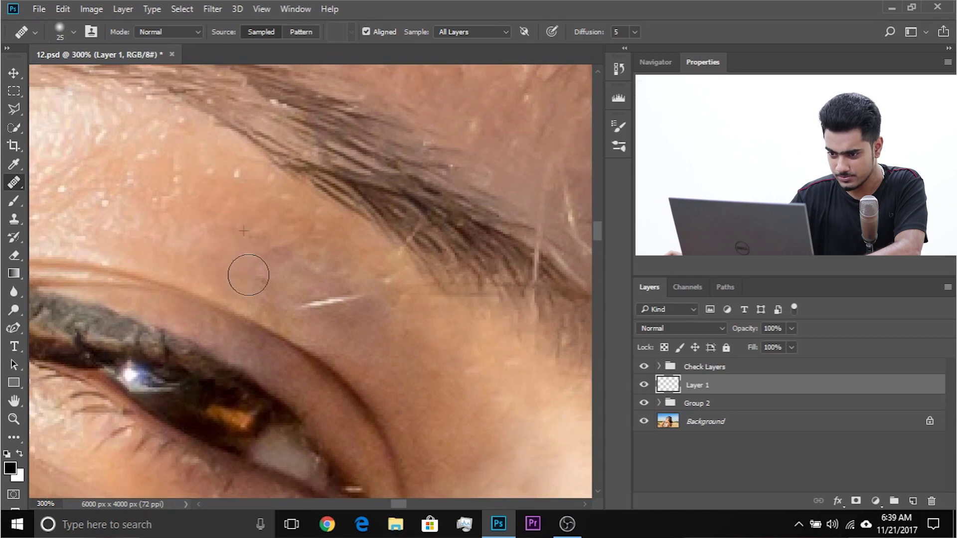
{"action": "left_click_drag", "start_coordinate": [253, 251], "coordinate": [221, 239]}
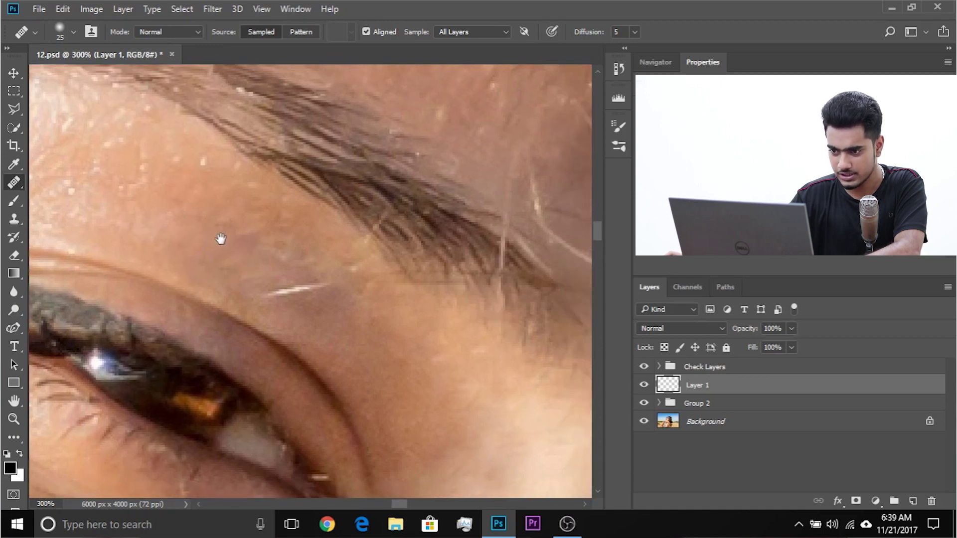
{"action": "right_click", "coordinate": [259, 248], "text": "alt"}
{"action": "left_click", "coordinate": [244, 198], "text": "alt"}
{"action": "mouse_move", "coordinate": [244, 228]}
{"action": "left_mouse_down"}
{"action": "mouse_move", "coordinate": [295, 261]}
{"action": "mouse_move", "coordinate": [237, 243]}
{"action": "left_mouse_up"}
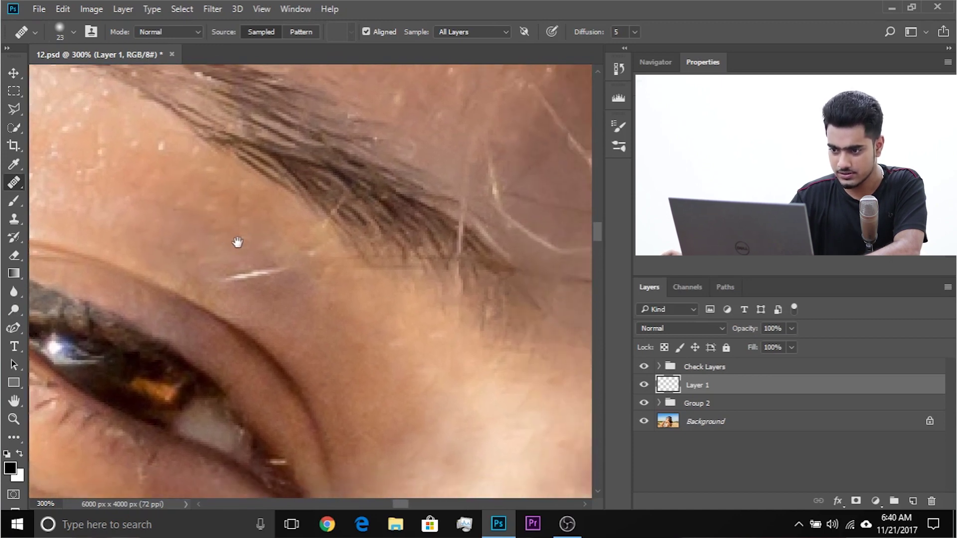
{"action": "left_click_drag", "start_coordinate": [341, 303], "coordinate": [336, 280]}
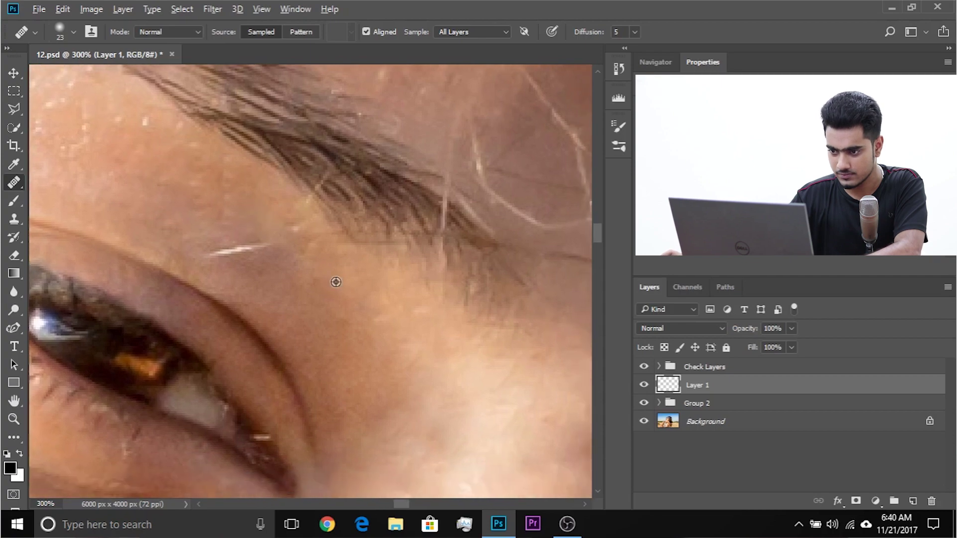
{"action": "left_click_drag", "start_coordinate": [367, 318], "coordinate": [453, 333]}
{"action": "left_click_drag", "start_coordinate": [292, 324], "coordinate": [294, 277]}
Compare the healed face with the original Background layer alone.
{"action": "key", "text": "ctrl+minus"}
{"action": "key", "text": "ctrl+minus"}
{"action": "key", "text": "ctrl+minus"}
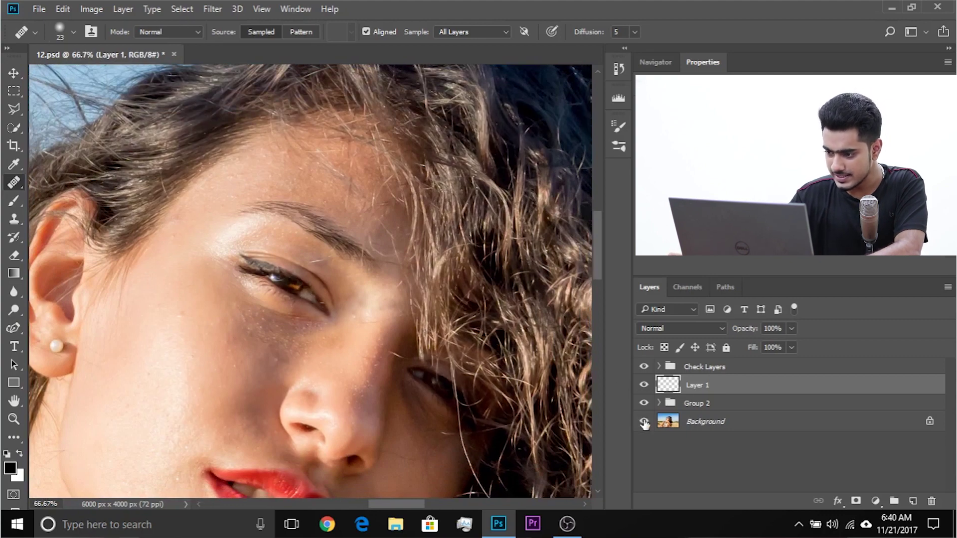
{"action": "left_click", "coordinate": [644, 421], "text": "alt"}
{"action": "left_click", "coordinate": [644, 422], "text": "alt"}
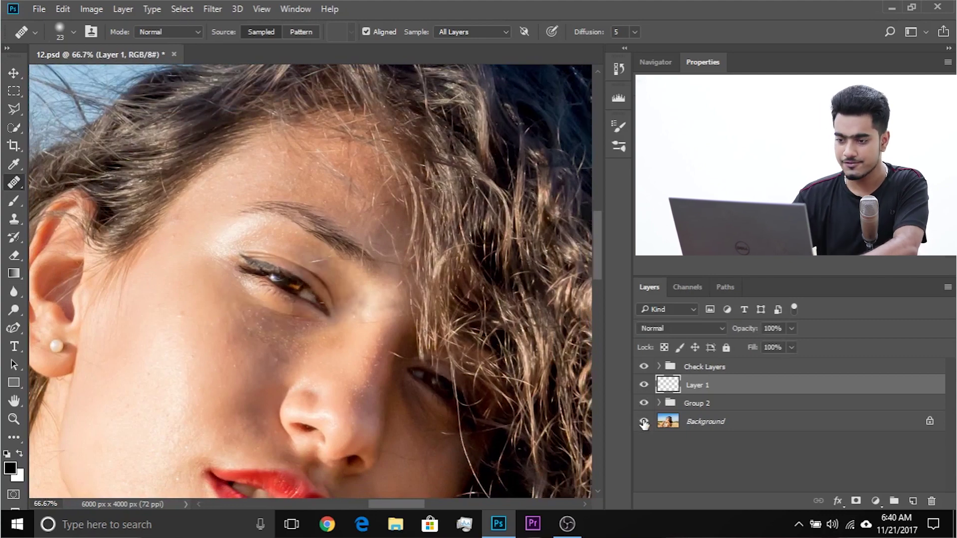
Blend the leftover uneven skin around the inner eye corner with a 29 px healing brush.
{"action": "key", "text": "ctrl+plus"}
{"action": "key", "text": "ctrl+plus"}
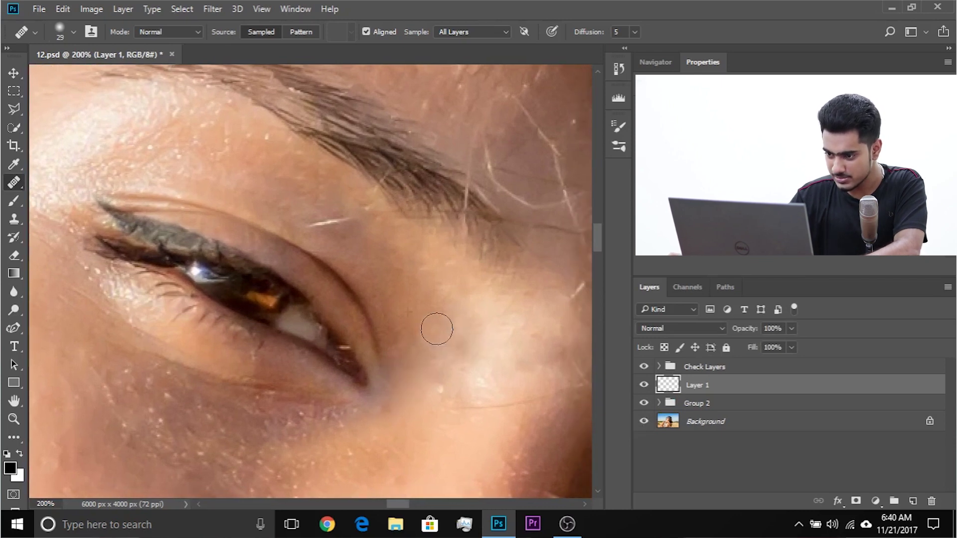
{"action": "mouse_move", "coordinate": [457, 345]}
{"action": "left_mouse_down"}
{"action": "mouse_move", "coordinate": [459, 379]}
{"action": "mouse_move", "coordinate": [410, 336]}
{"action": "left_mouse_up"}
{"action": "left_click", "coordinate": [402, 393], "text": "alt"}
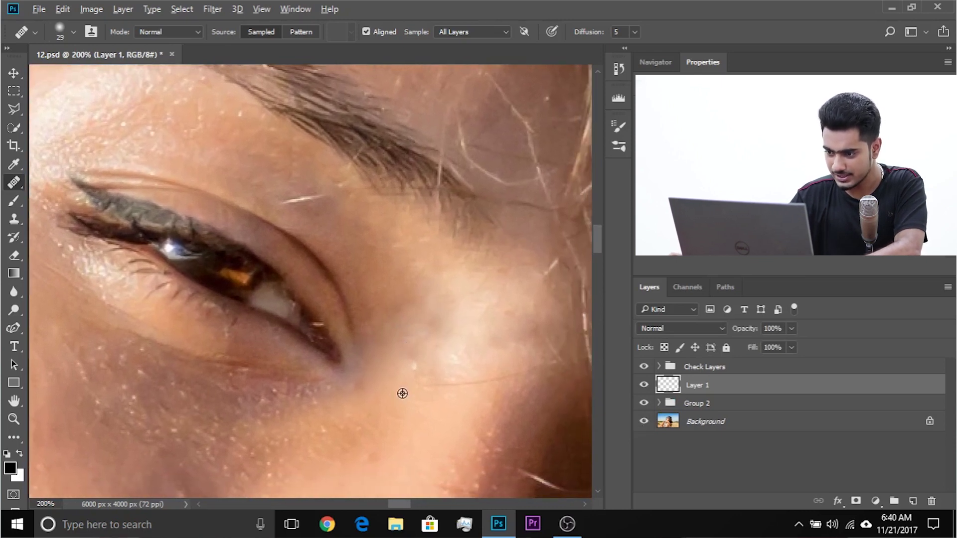
{"action": "left_click_drag", "start_coordinate": [387, 396], "coordinate": [407, 406]}
{"action": "key", "text": "ctrl+minus"}
{"action": "key", "text": "ctrl+minus"}
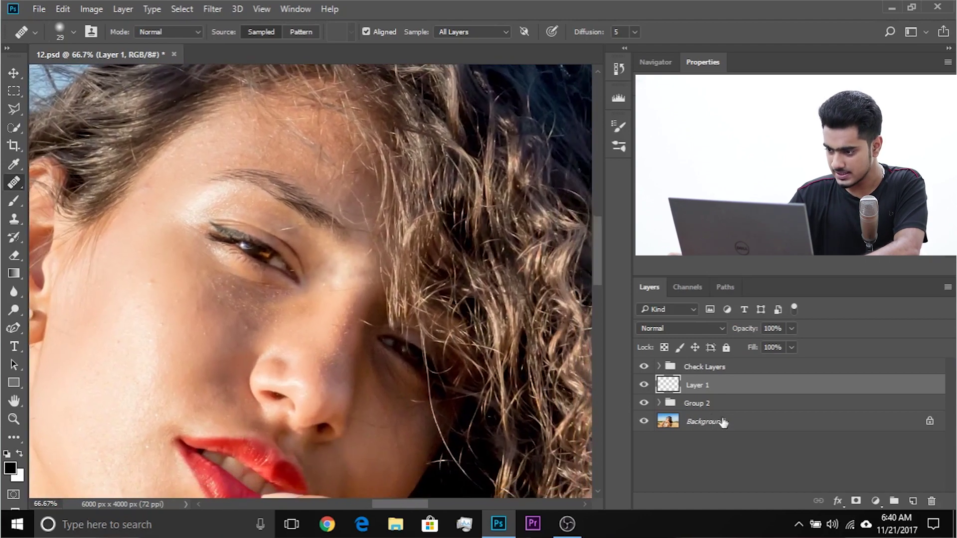
Rename Group 2 as Remove Shadows and Layer 1 as Sampling.
{"action": "left_click", "coordinate": [716, 403], "text": "ctrl"}
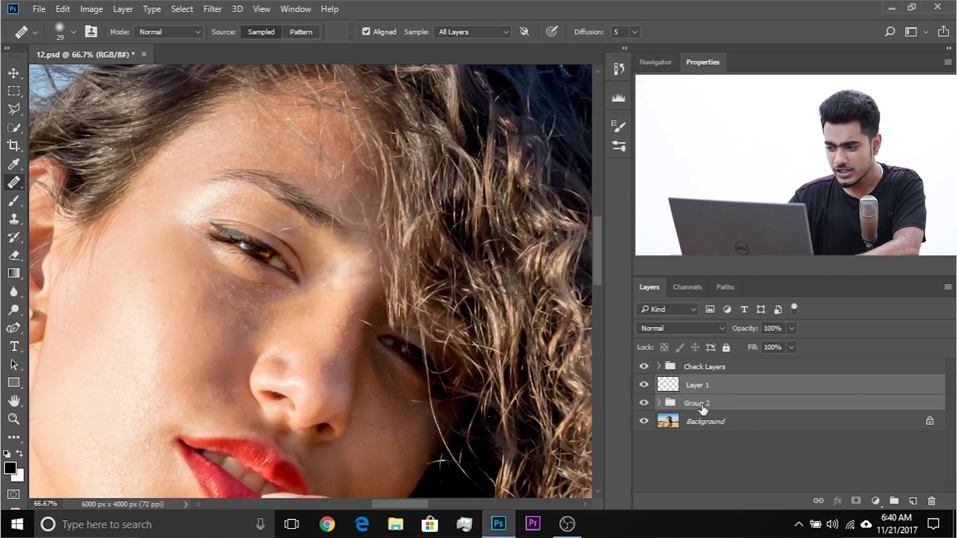
{"action": "double_click", "coordinate": [703, 406]}
{"action": "type", "text": "Remove Shadows"}
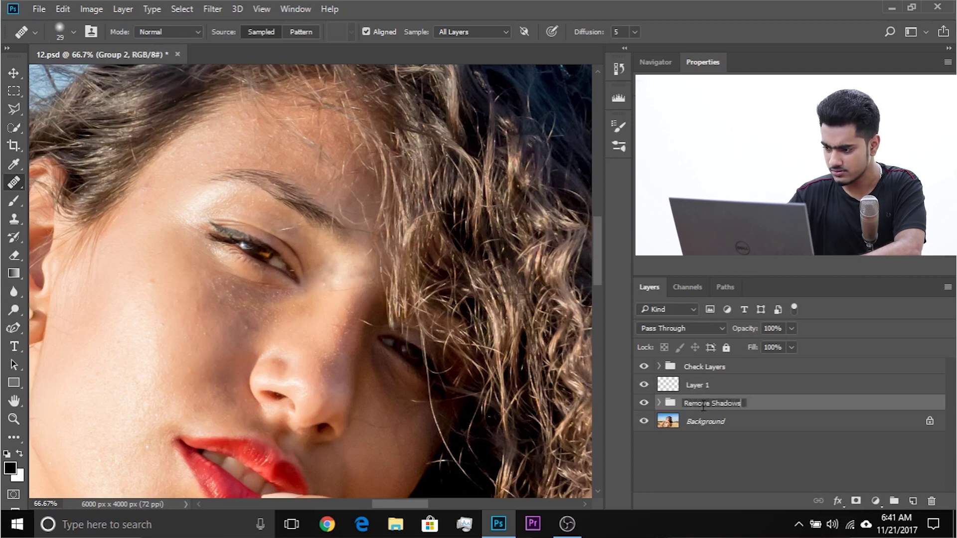
{"action": "key", "text": "Return"}
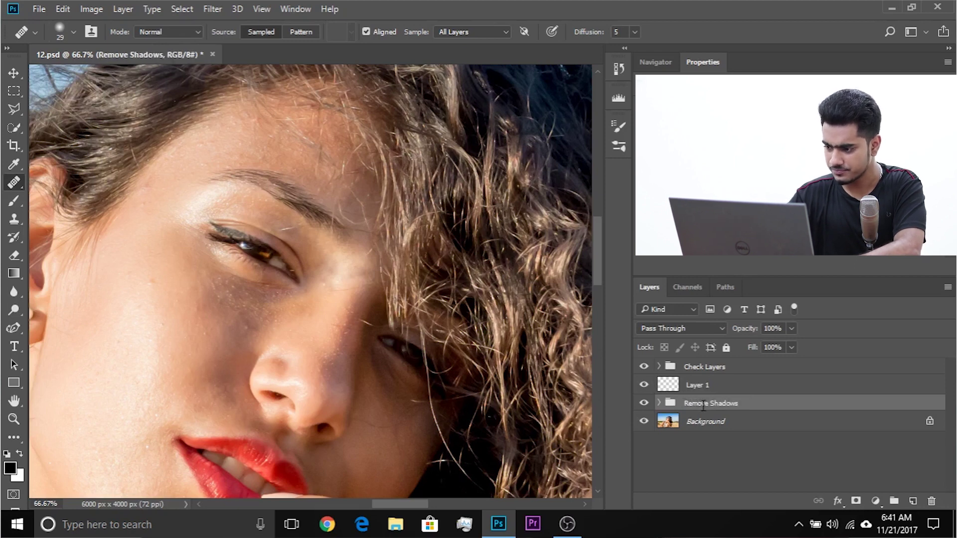
{"action": "double_click", "coordinate": [707, 385]}
{"action": "type", "text": "Sampling"}
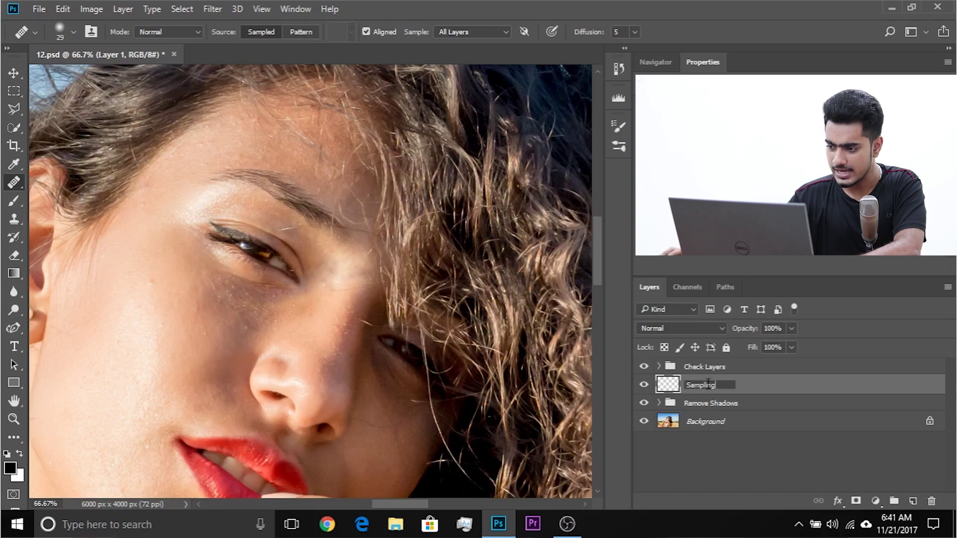
{"action": "key", "text": "Return"}
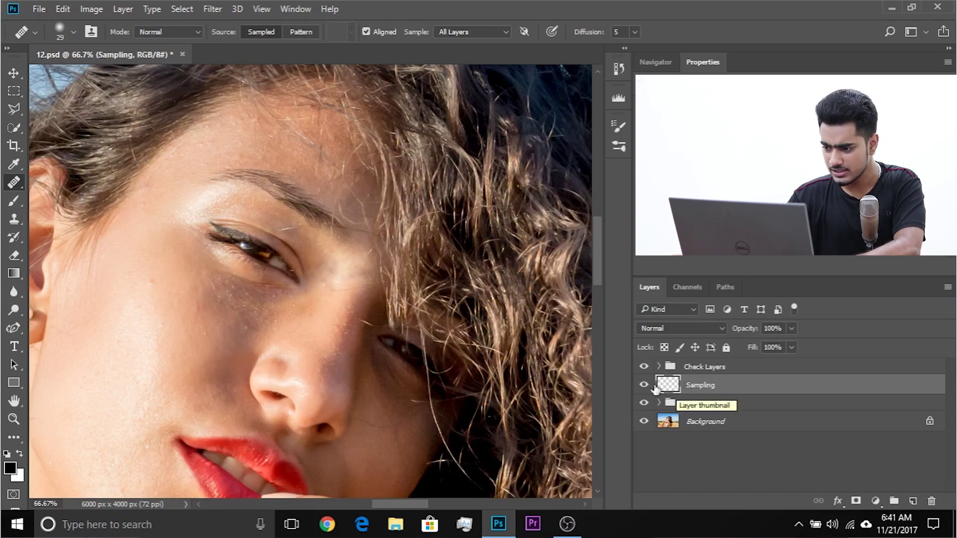
Isolate the Sampling layer to examine the healed patches by themselves.
{"action": "left_click", "coordinate": [644, 384], "text": "alt"}
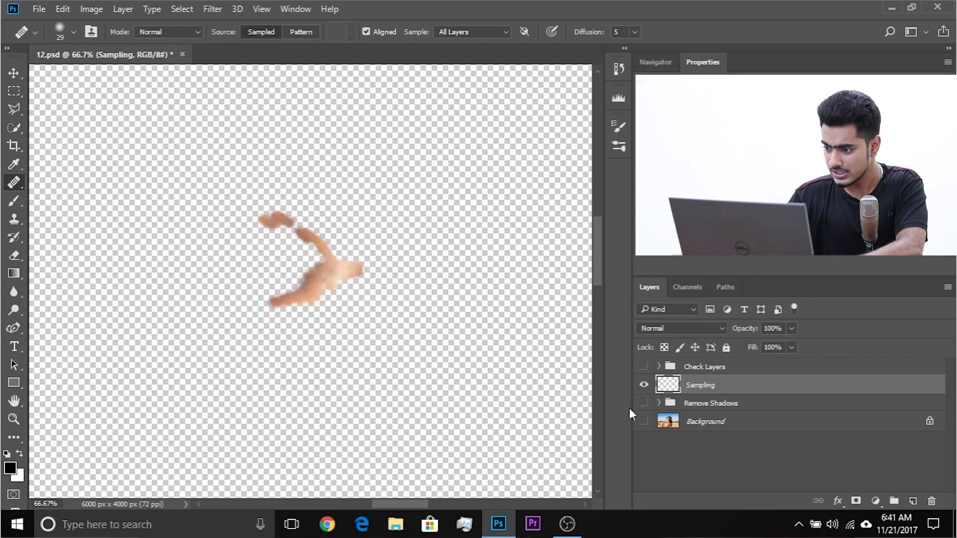
{"action": "left_click", "coordinate": [644, 403]}
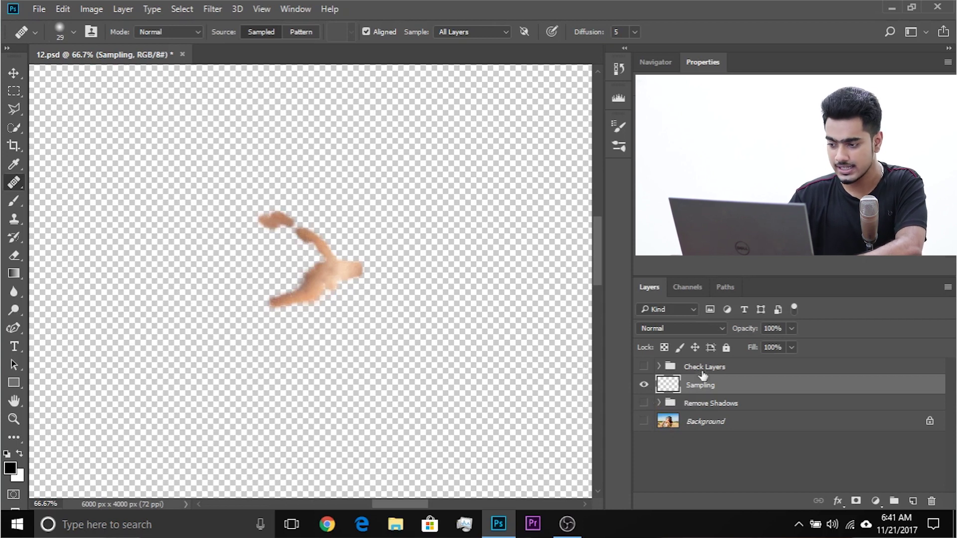
Show the Remove Shadows group and Background layer again, and group Sampling together with Remove Shadows.
{"action": "left_click", "coordinate": [644, 403]}
{"action": "left_click", "coordinate": [643, 421]}
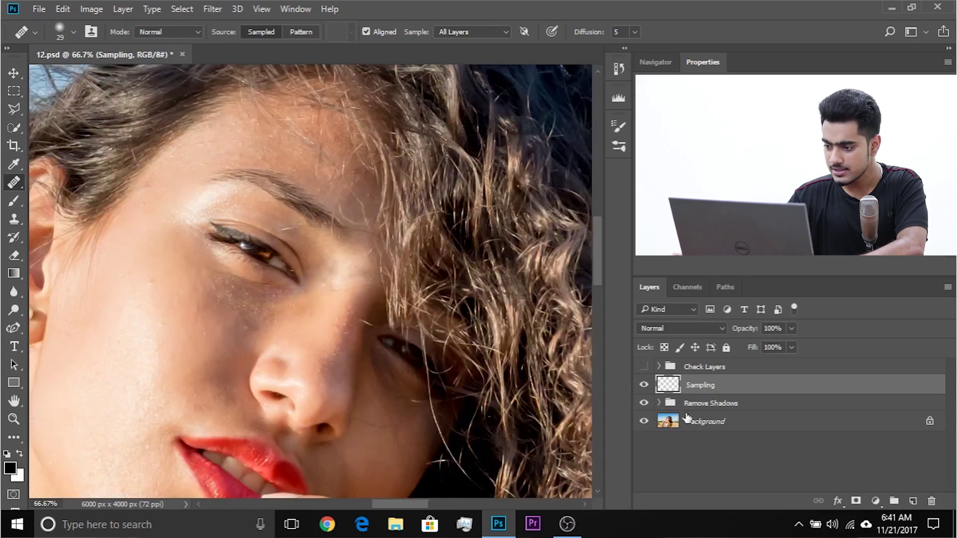
{"action": "left_click", "coordinate": [710, 404], "text": "ctrl"}
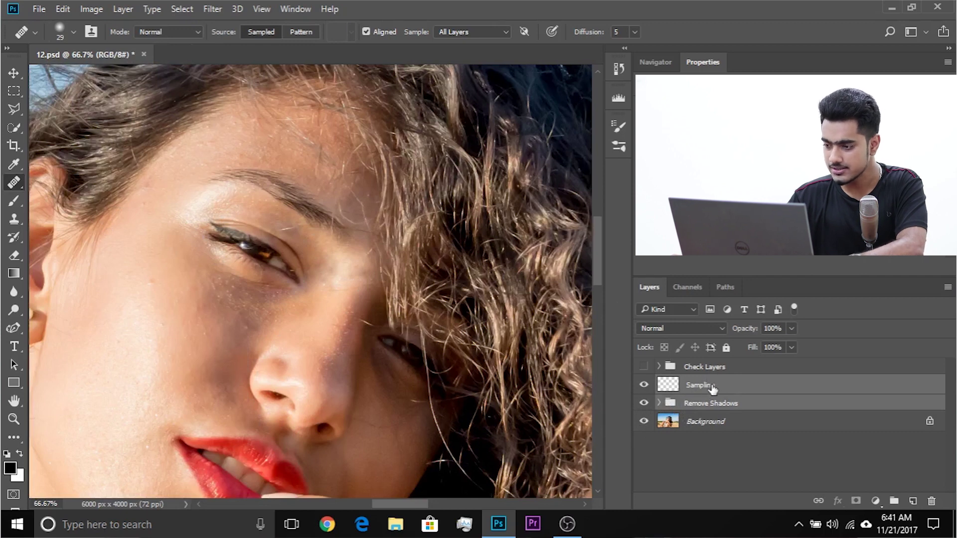
{"action": "key", "text": "ctrl+g"}
Reduce the opacity of the new group holding all the retouching to 80%.
{"action": "left_click", "coordinate": [791, 328]}
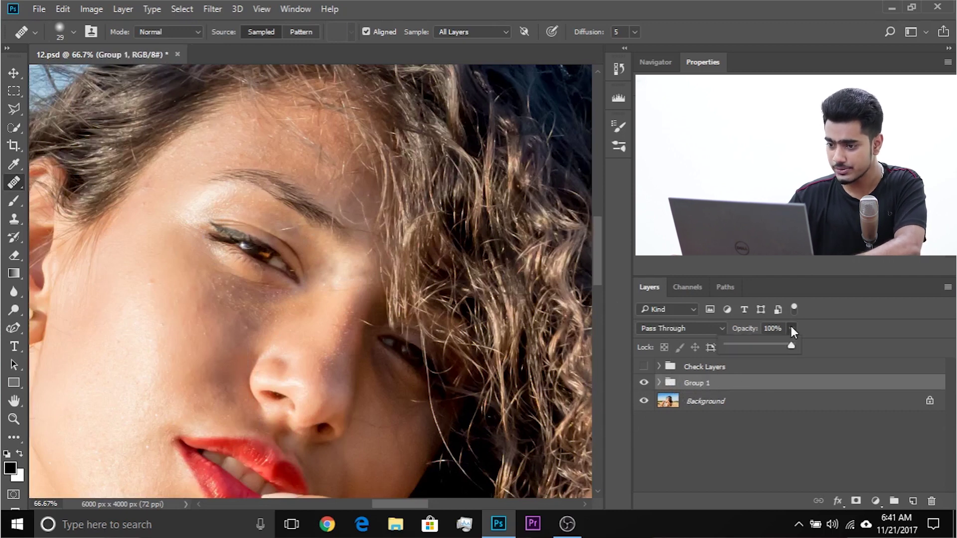
{"action": "left_click", "coordinate": [763, 345]}
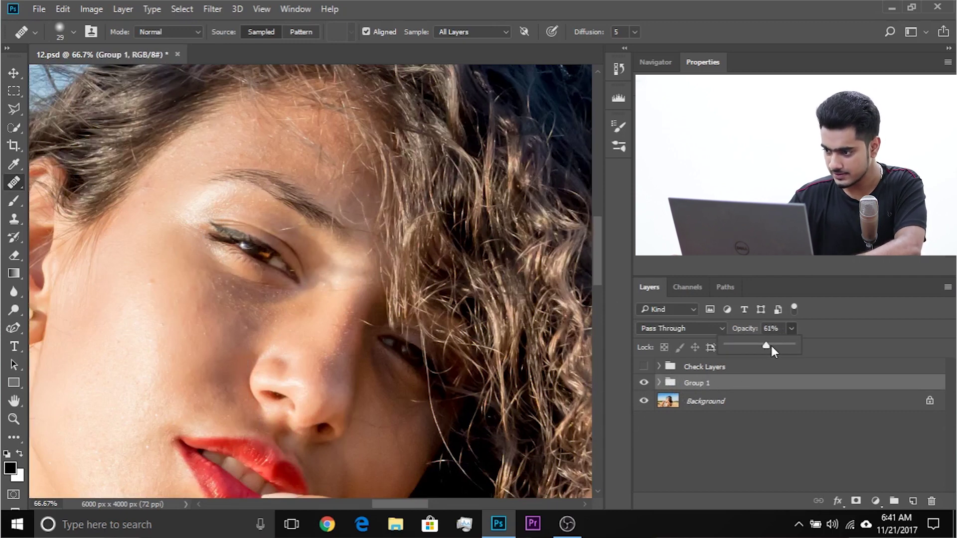
{"action": "left_click_drag", "start_coordinate": [776, 345], "coordinate": [777, 345]}
{"action": "left_click", "coordinate": [729, 328]}
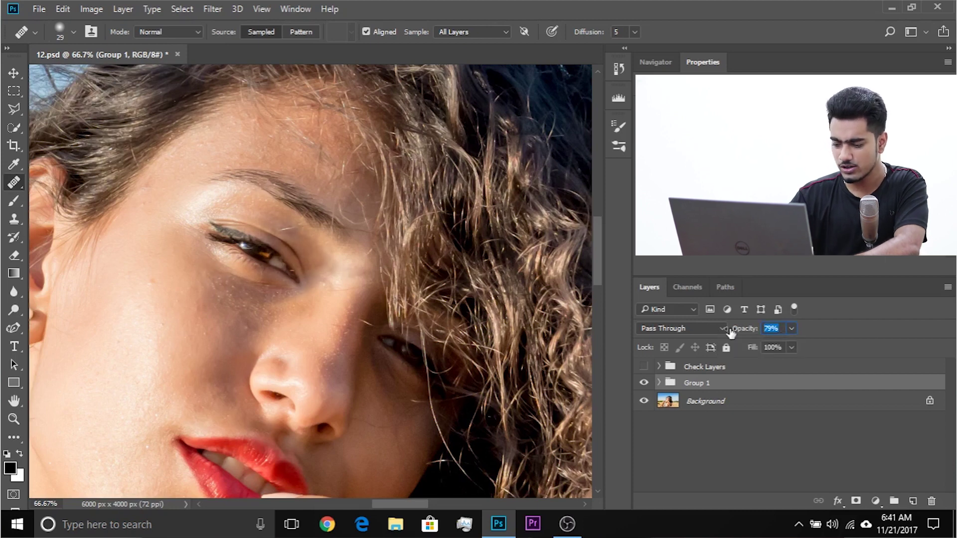
{"action": "type", "text": "8"}
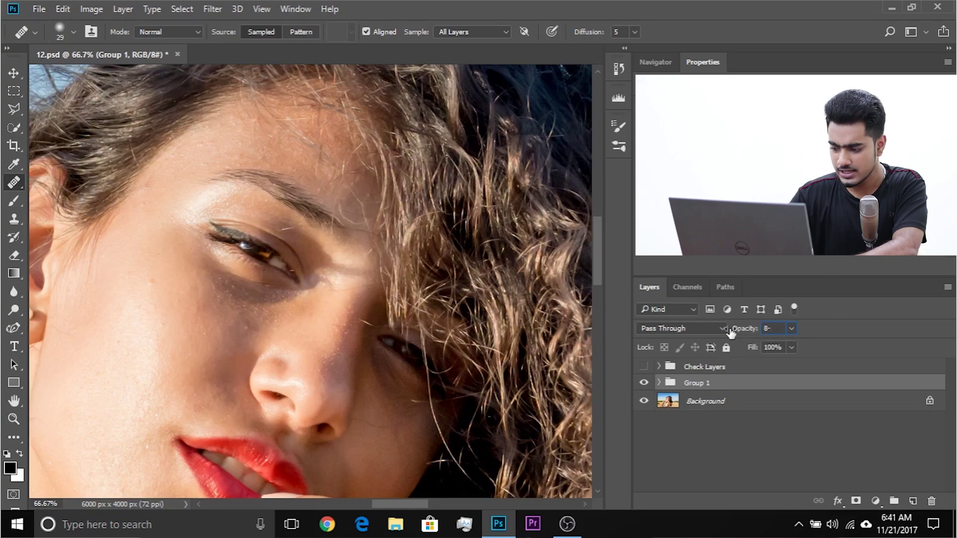
{"action": "type", "text": "0"}
{"action": "key", "text": "Return"}
Compare the retouched portrait with the original Background layer alone at 33.3% magnification.
{"action": "key", "text": "ctrl+minus"}
{"action": "key", "text": "ctrl+minus"}
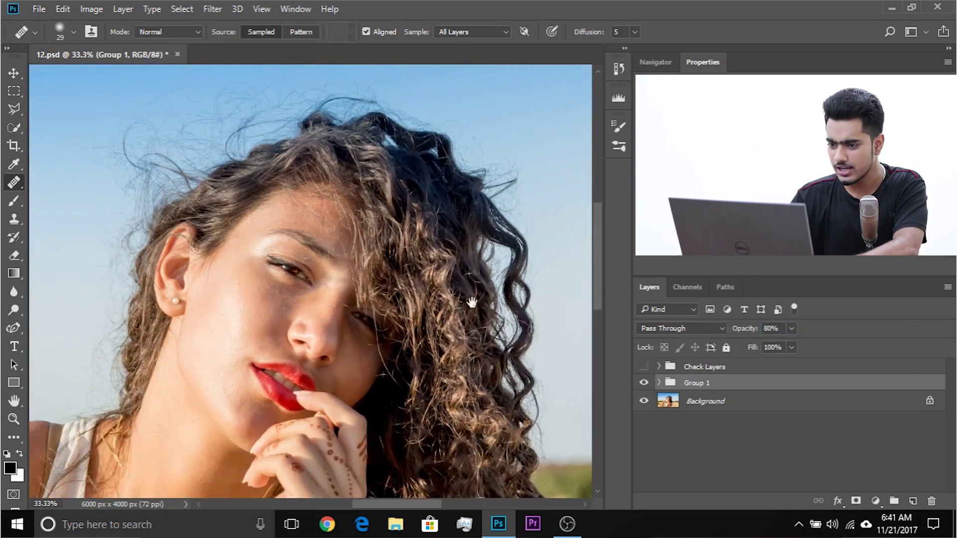
{"action": "left_click_drag", "start_coordinate": [363, 260], "coordinate": [424, 254]}
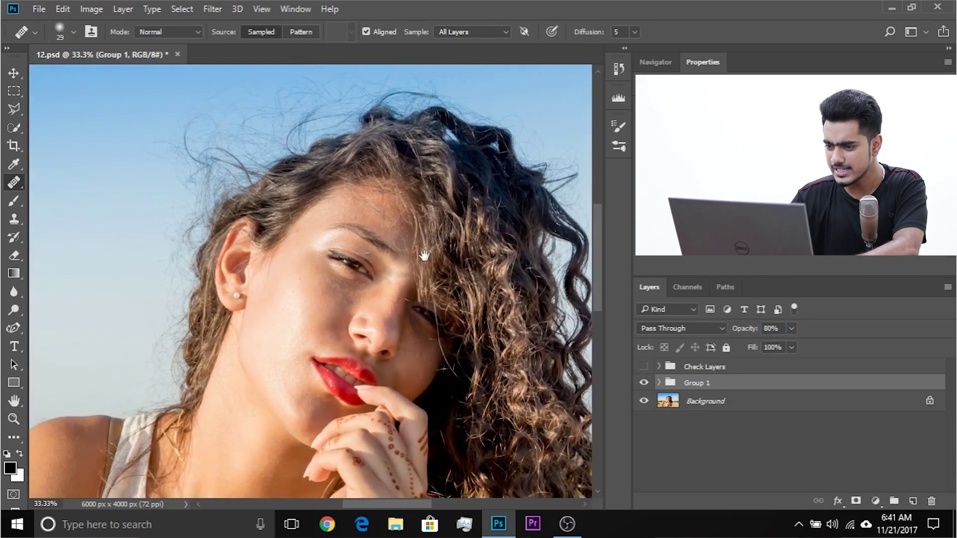
{"action": "left_click", "coordinate": [644, 401], "text": "alt"}
{"action": "left_click", "coordinate": [644, 402], "text": "alt"}
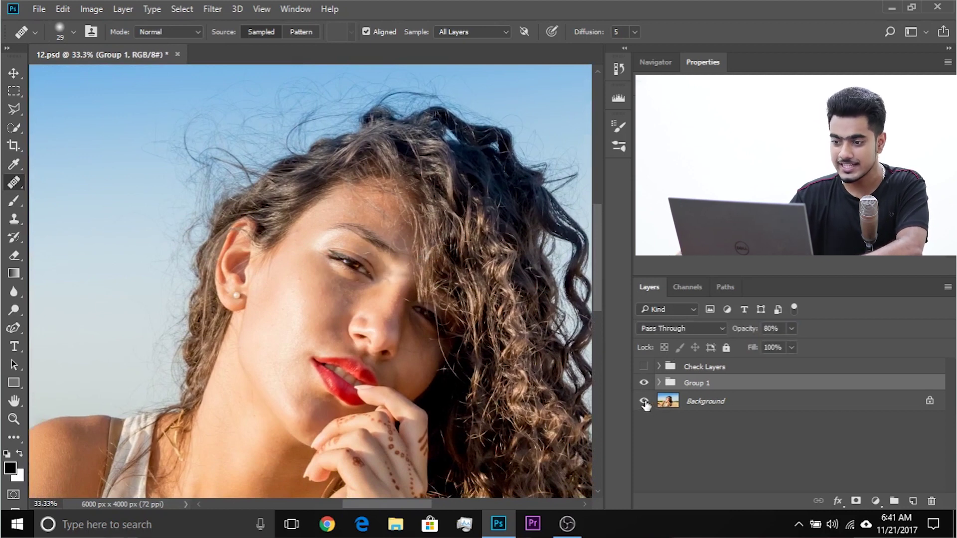